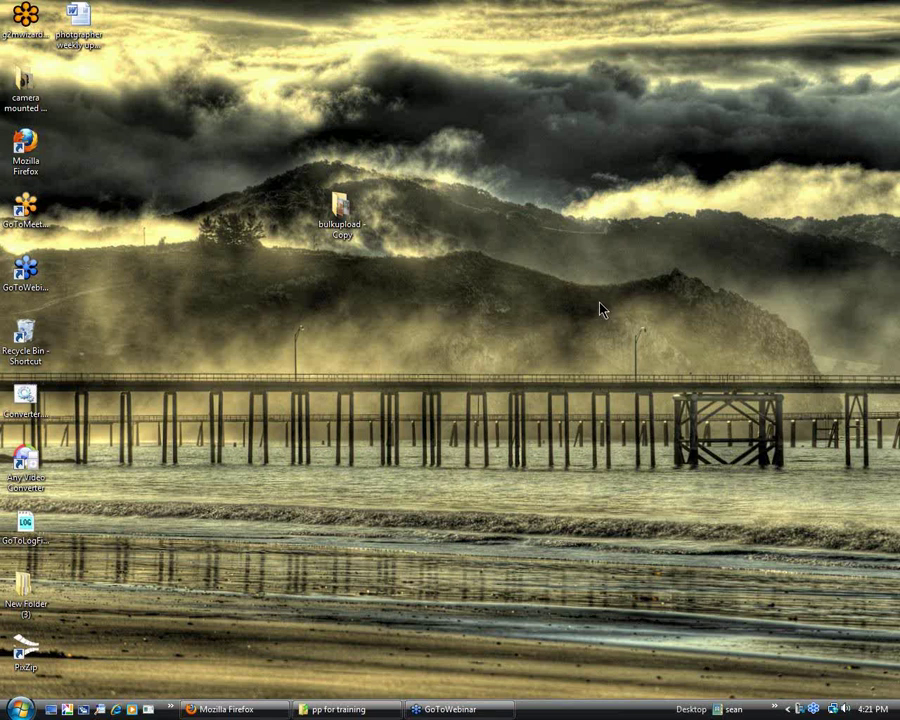
Look over the photos in the desktop folder "bulkupload - Copy" and close the folder.
{"action": "double_click", "coordinate": [340, 210]}
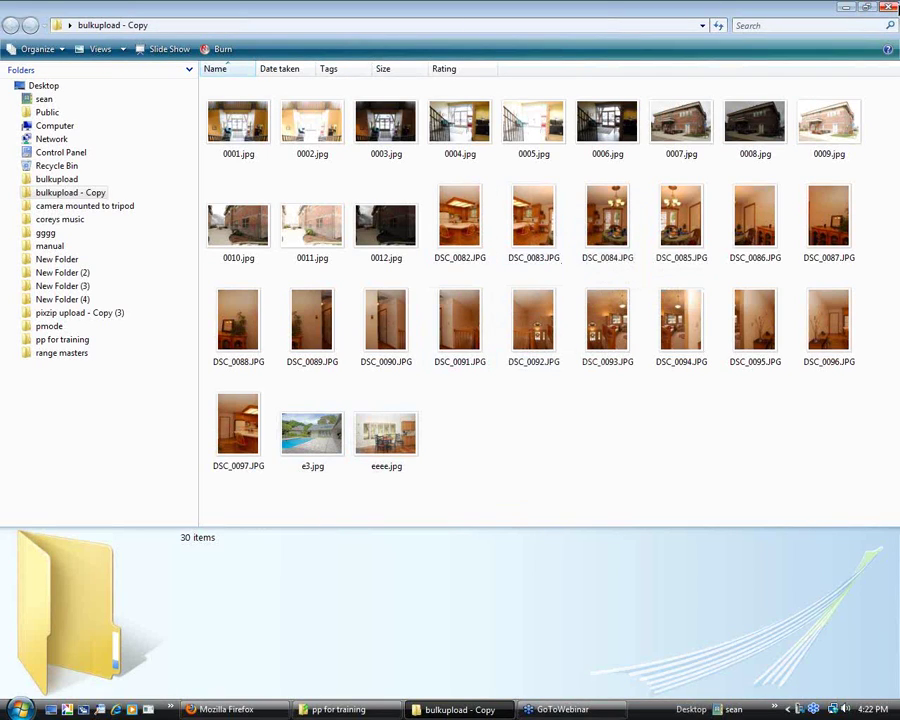
{"action": "left_click", "coordinate": [888, 8]}
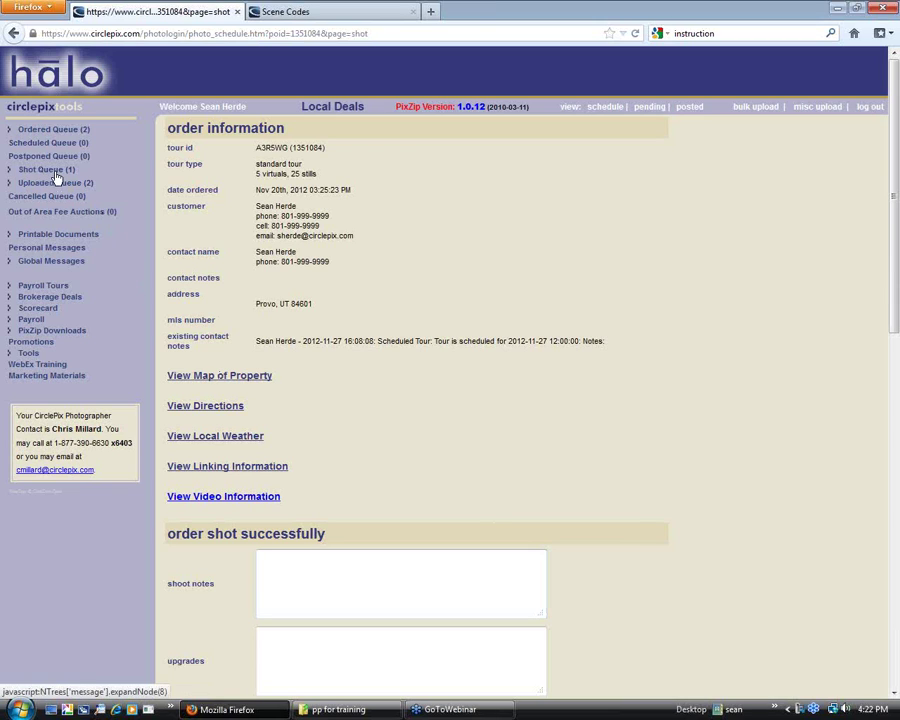
Open the order in the Shot Queue on the circlepix page in Firefox and copy its alphanumeric tour ID.
{"action": "left_click", "coordinate": [12, 171]}
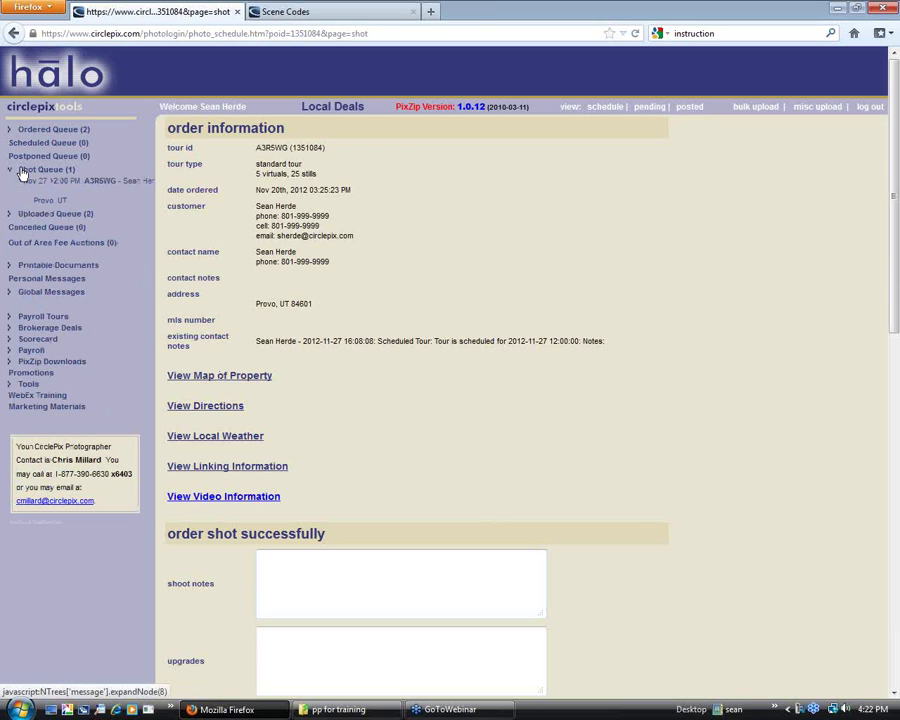
{"action": "left_click", "coordinate": [77, 188]}
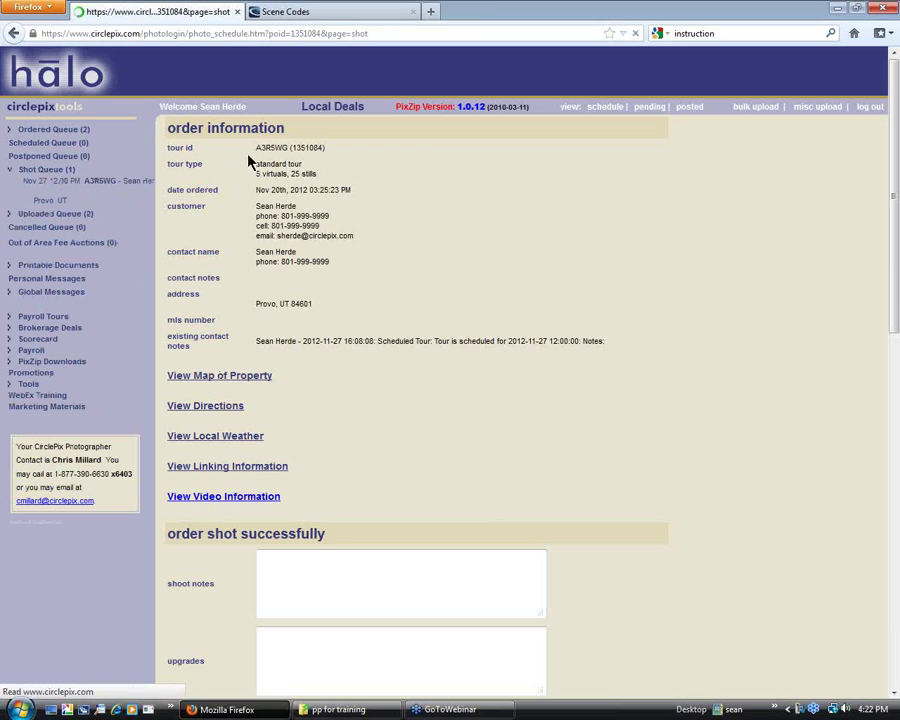
{"action": "left_click_drag", "start_coordinate": [256, 147], "coordinate": [287, 147]}
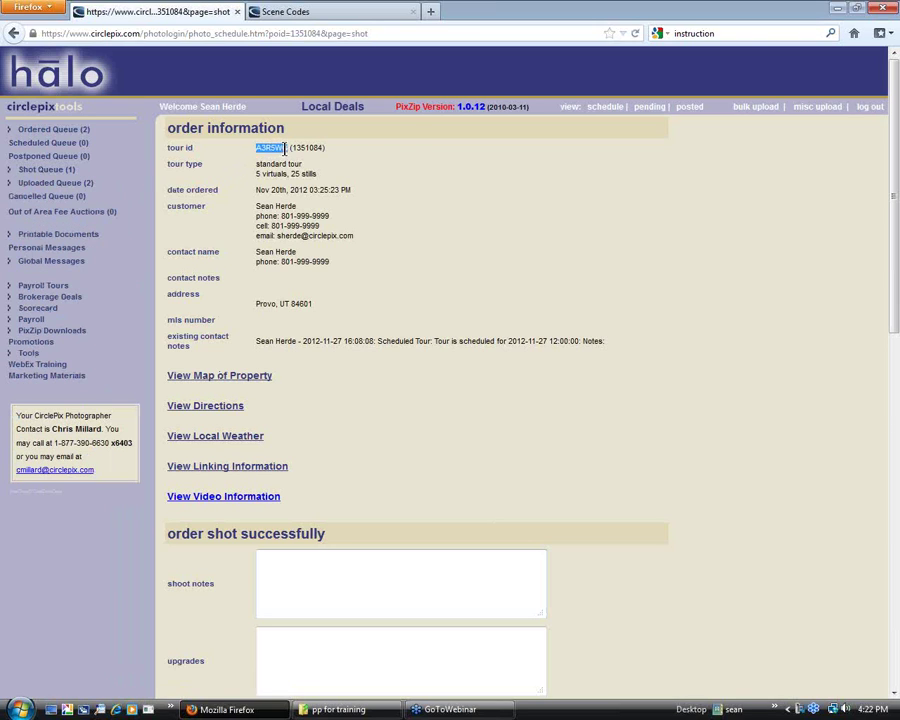
{"action": "right_click", "coordinate": [276, 148]}
{"action": "left_click", "coordinate": [310, 159]}
Rename the desktop folder "bulkupload - Copy" to the copied tour ID.
{"action": "left_click", "coordinate": [837, 8]}
{"action": "right_click", "coordinate": [334, 210]}
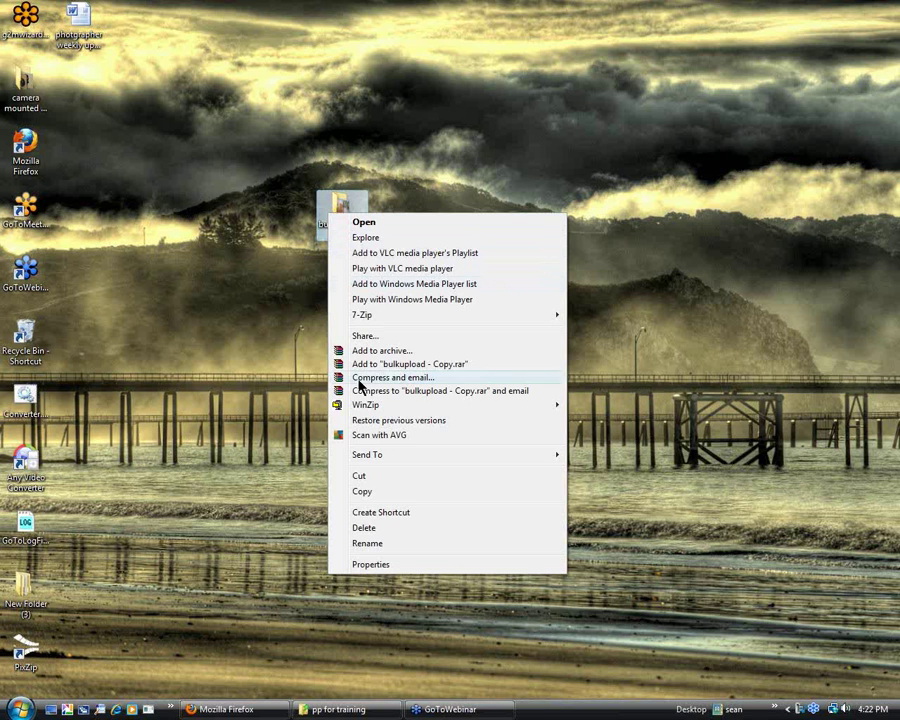
{"action": "left_click", "coordinate": [376, 544]}
{"action": "right_click", "coordinate": [335, 234]}
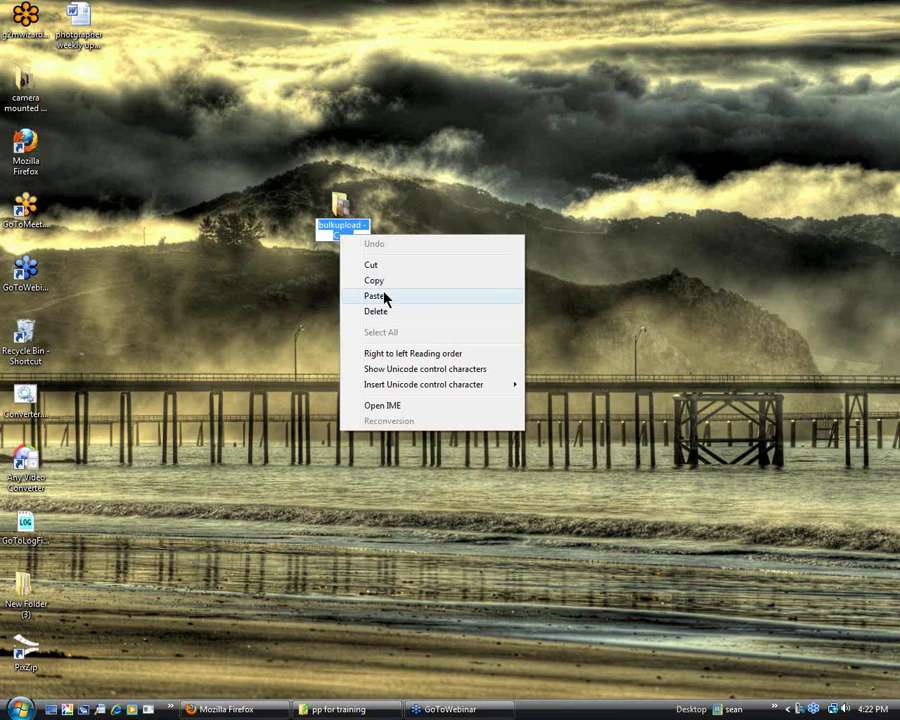
{"action": "left_click", "coordinate": [412, 295]}
{"action": "key", "text": "Return"}
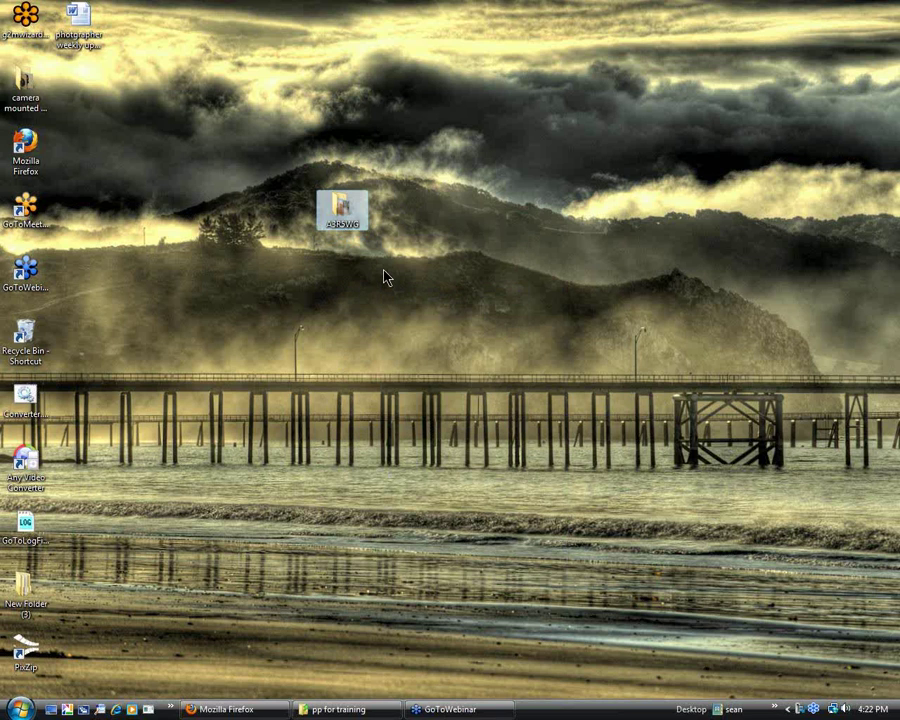
Open the renamed tour folder full screen and create a subfolder named "ly_hdr" in it.
{"action": "double_click", "coordinate": [340, 215]}
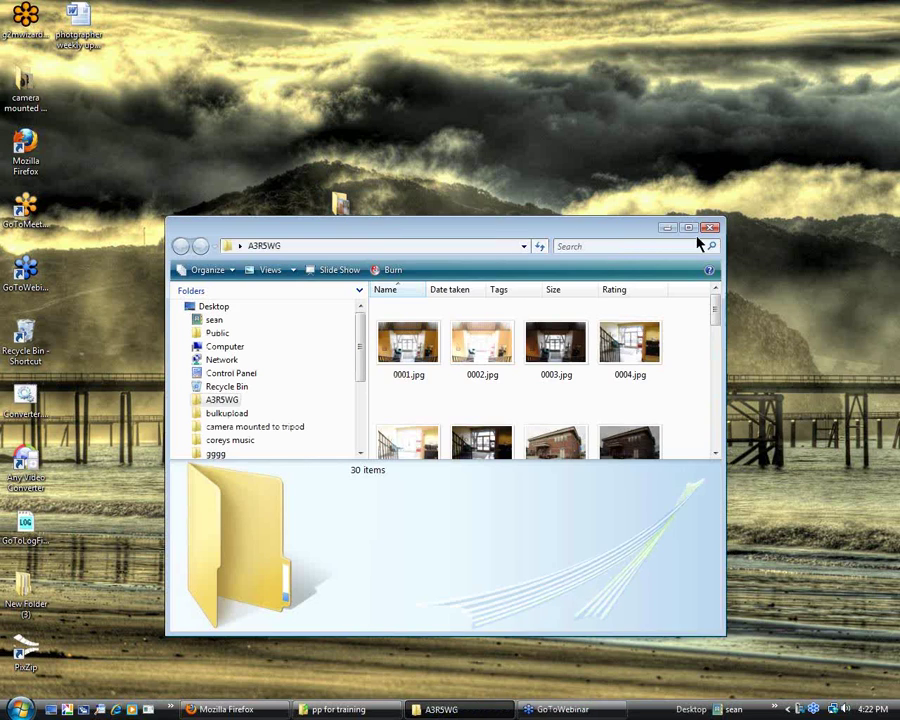
{"action": "left_click", "coordinate": [690, 229]}
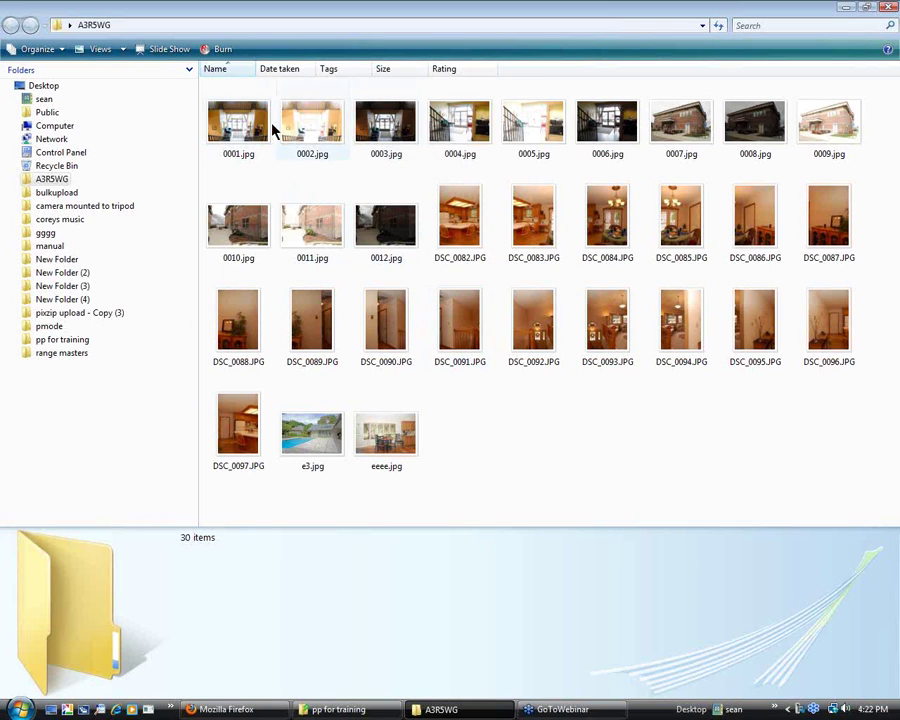
{"action": "right_click", "coordinate": [466, 429]}
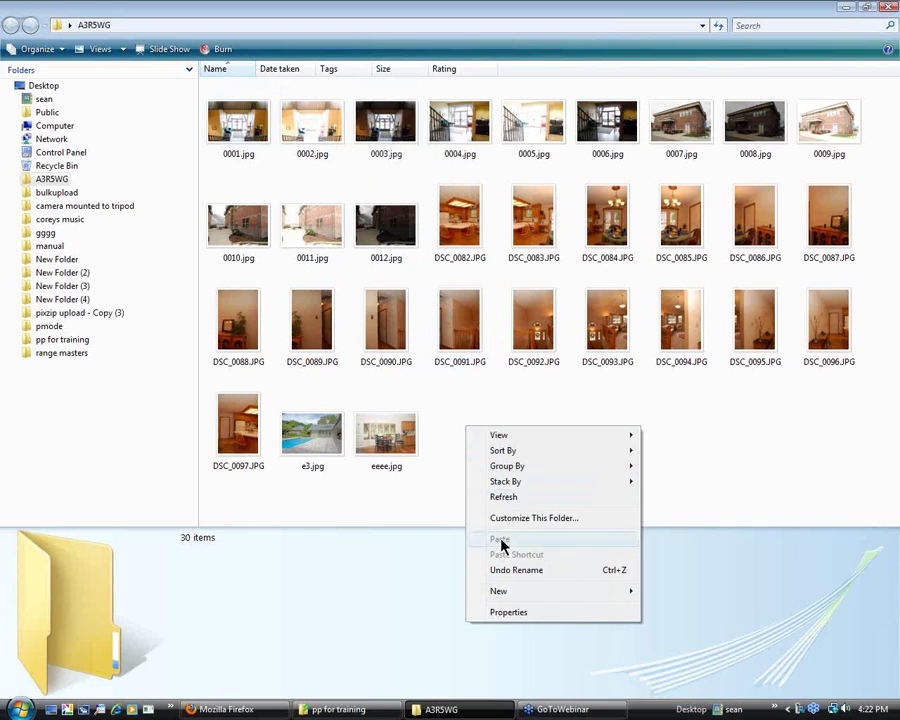
{"action": "mouse_move", "coordinate": [507, 593]}
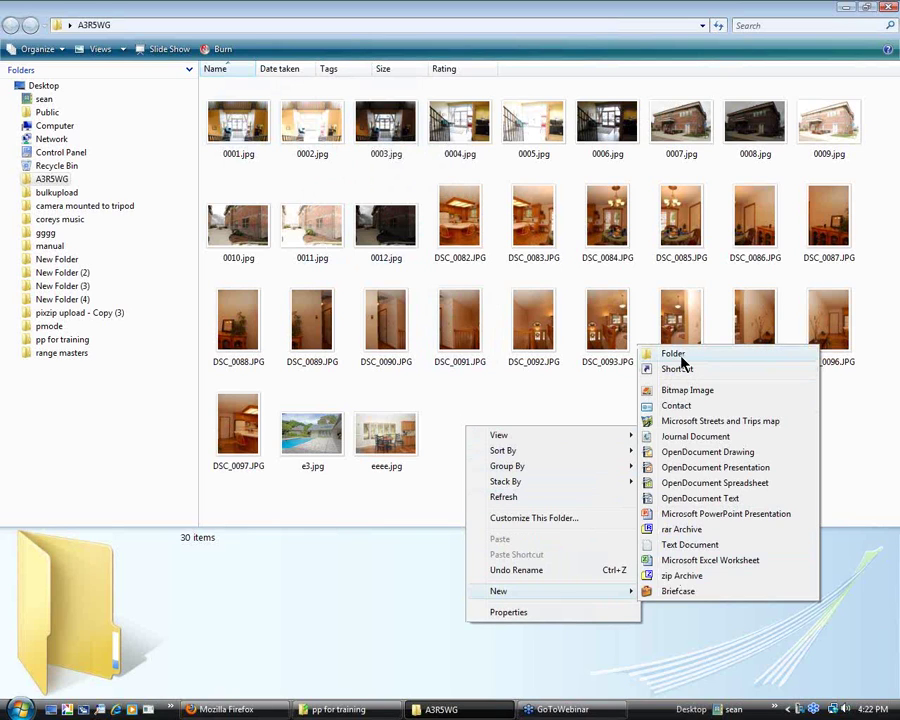
{"action": "left_click", "coordinate": [665, 297]}
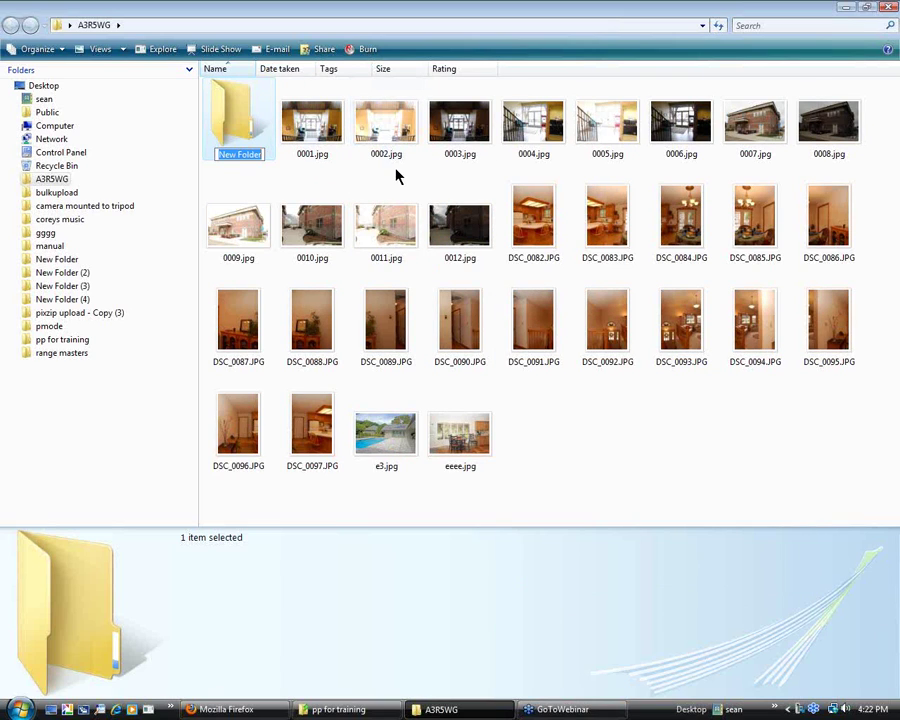
{"action": "key", "text": "BackSpace"}
{"action": "type", "text": "ly_hdr"}
{"action": "key", "text": "Return"}
{"action": "left_click", "coordinate": [498, 241]}
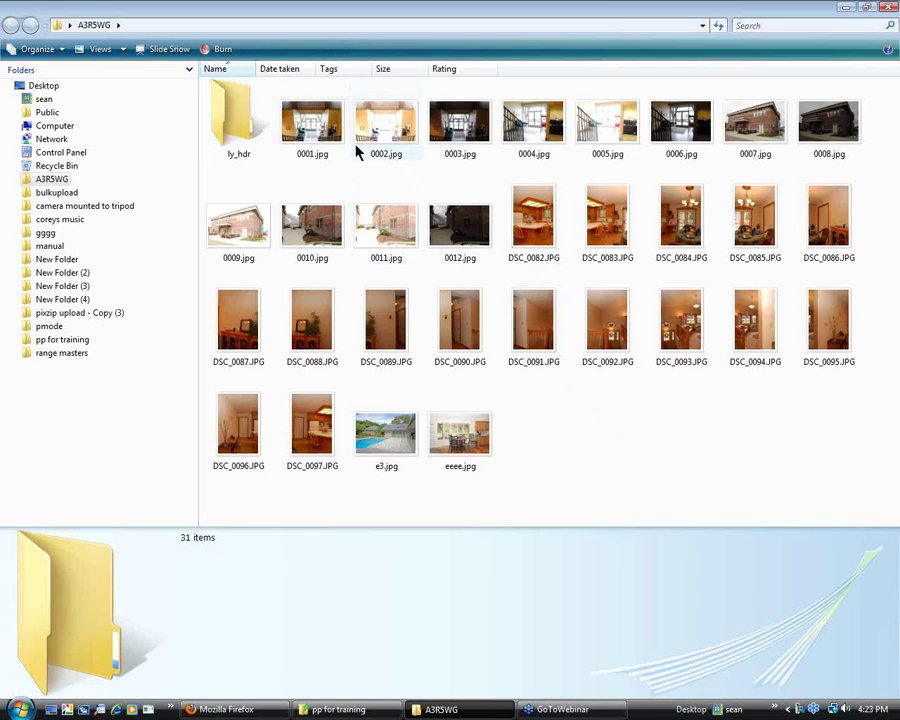
Move the photos 0001.jpg, 0002.jpg and 0003.jpg into the ly_hdr folder.
{"action": "left_click", "coordinate": [344, 124]}
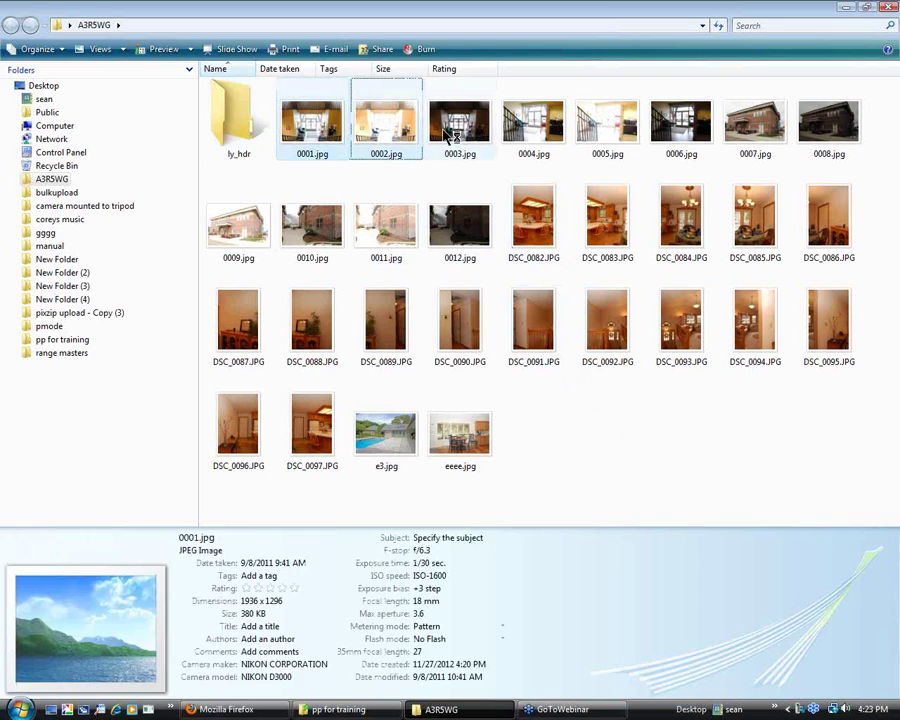
{"action": "left_click", "coordinate": [388, 118], "text": "ctrl"}
{"action": "left_click", "coordinate": [455, 137], "text": "ctrl"}
{"action": "left_click_drag", "start_coordinate": [455, 137], "coordinate": [244, 146]}
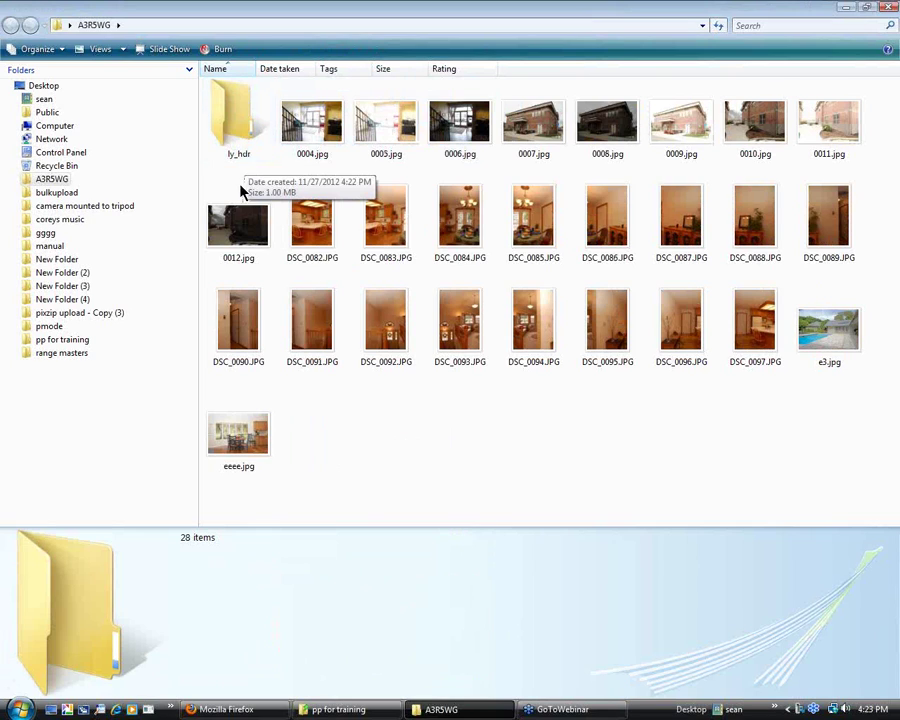
Create a second subfolder named "ly2_hdr" in the tour folder.
{"action": "right_click", "coordinate": [386, 423]}
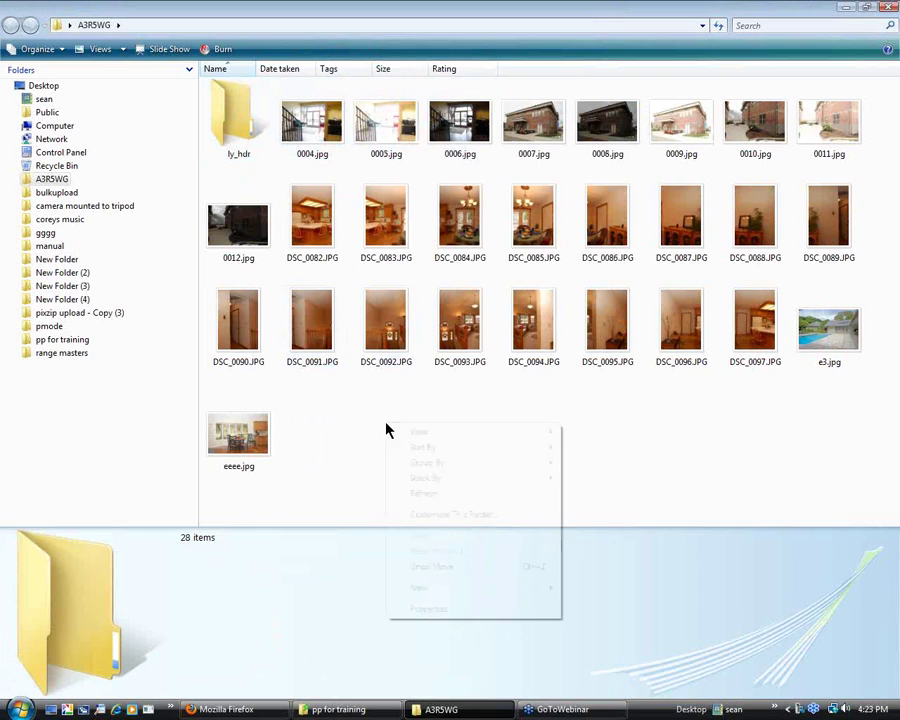
{"action": "mouse_move", "coordinate": [425, 588]}
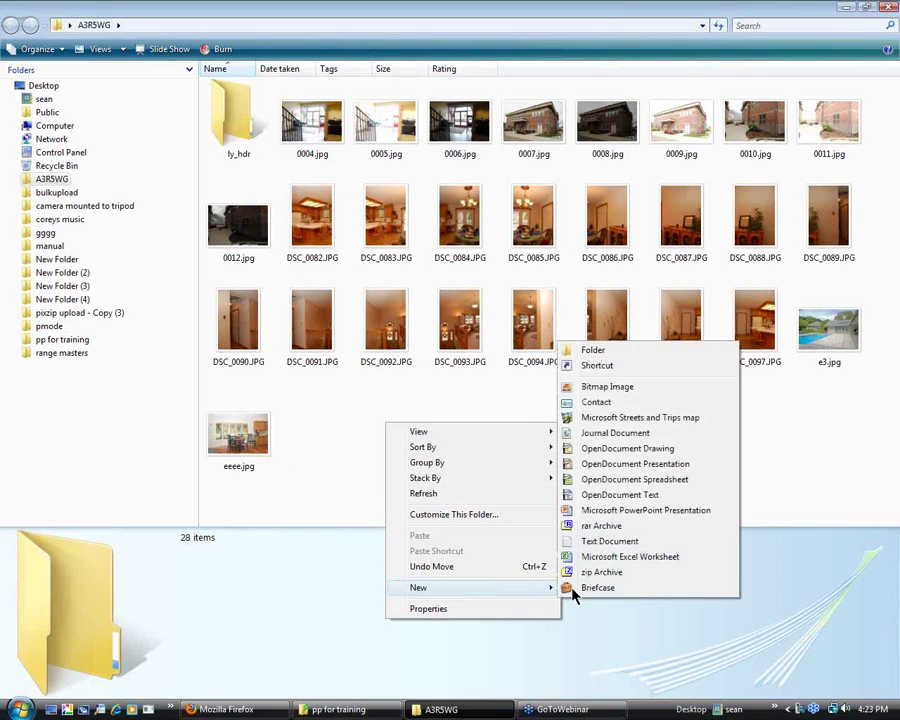
{"action": "left_click", "coordinate": [596, 347]}
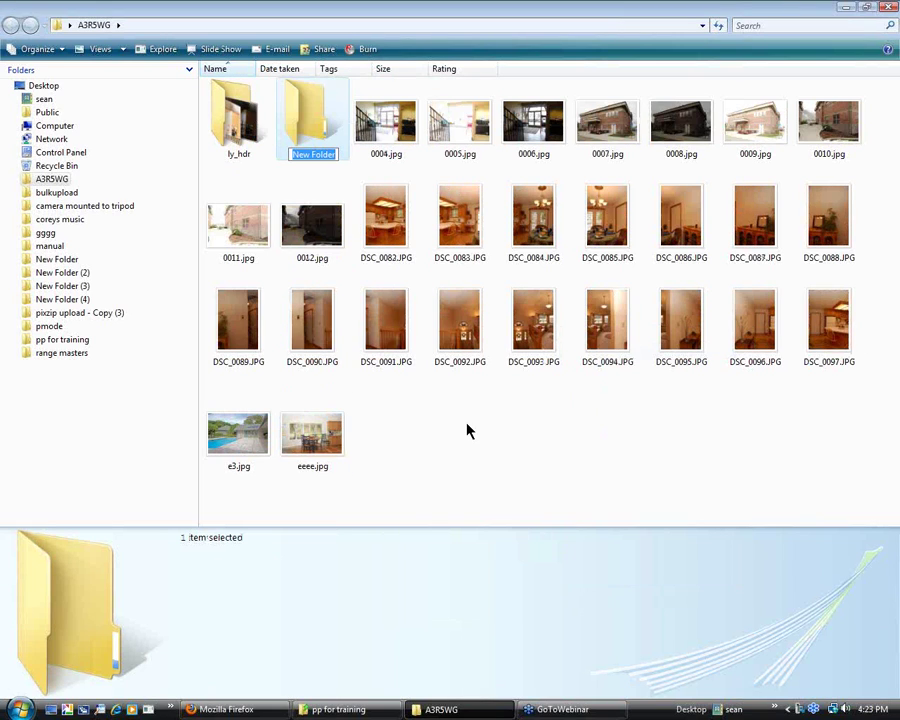
{"action": "key", "text": "BackSpace"}
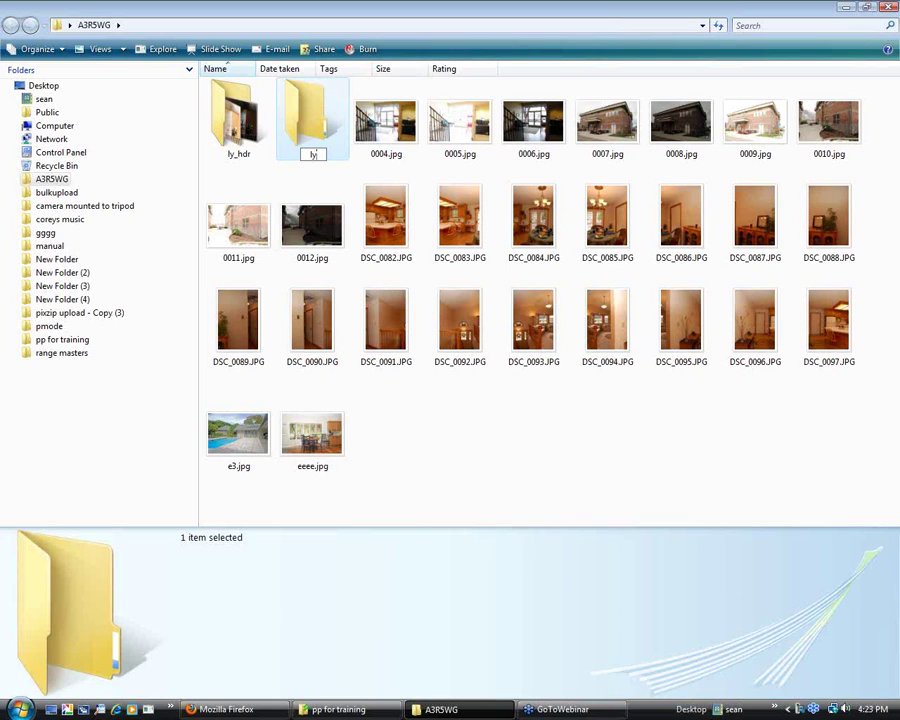
{"action": "type", "text": "ly2_hdr"}
{"action": "left_click", "coordinate": [476, 430]}
Move the photos 0004.jpg, 0005.jpg and 0006.jpg into the ly2_hdr folder.
{"action": "left_click_drag", "start_coordinate": [400, 180], "coordinate": [446, 131]}
{"action": "left_click", "coordinate": [527, 132], "text": "ctrl"}
{"action": "left_click_drag", "start_coordinate": [527, 132], "coordinate": [231, 143]}
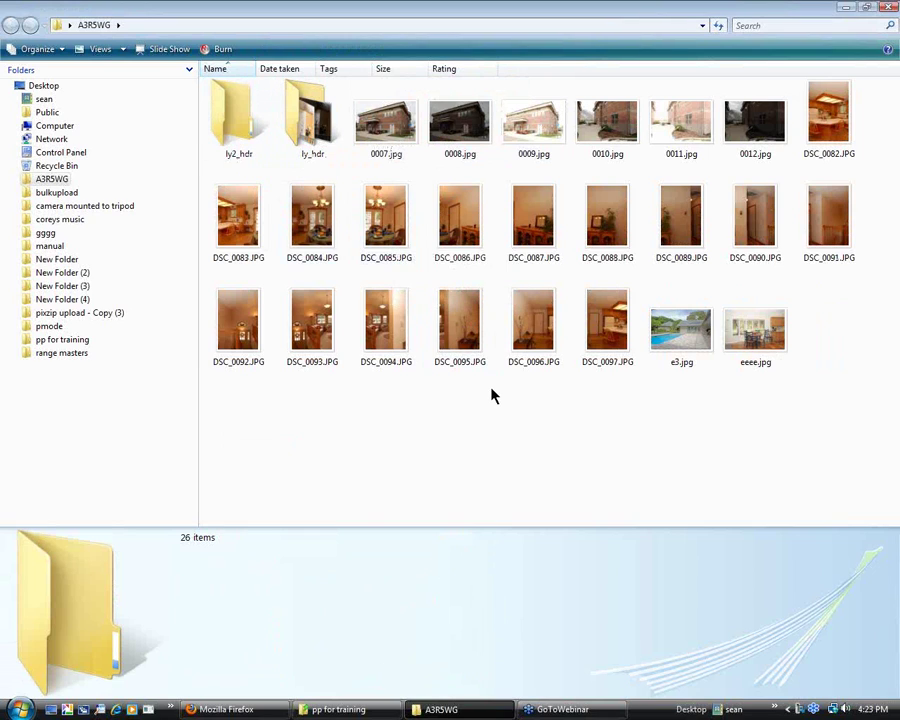
Create a subfolder named "front_hdr" in the tour folder for the front exterior shots.
{"action": "right_click", "coordinate": [395, 423]}
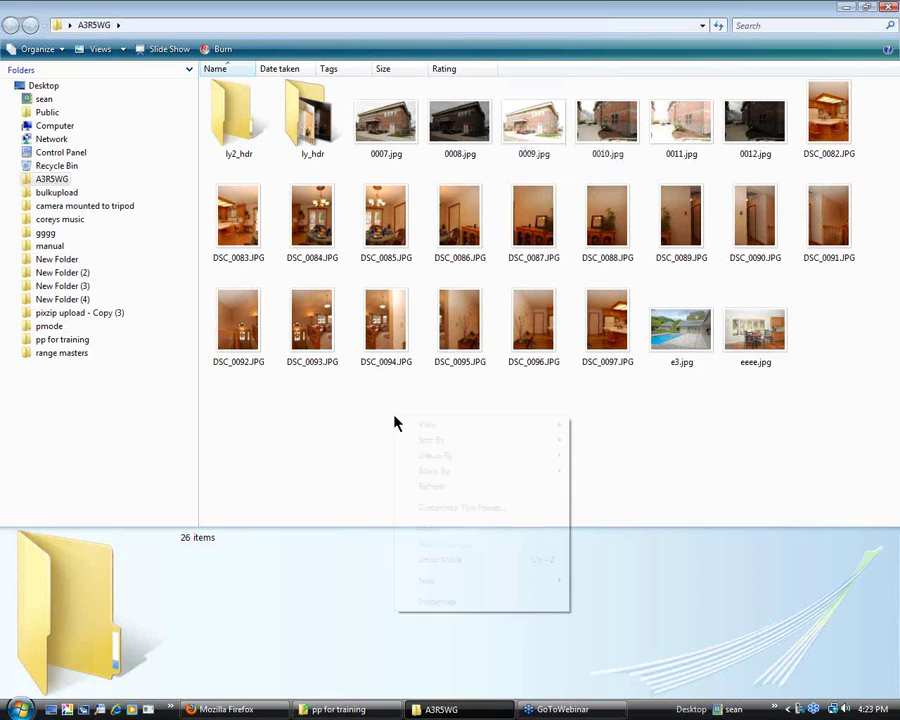
{"action": "mouse_move", "coordinate": [435, 582]}
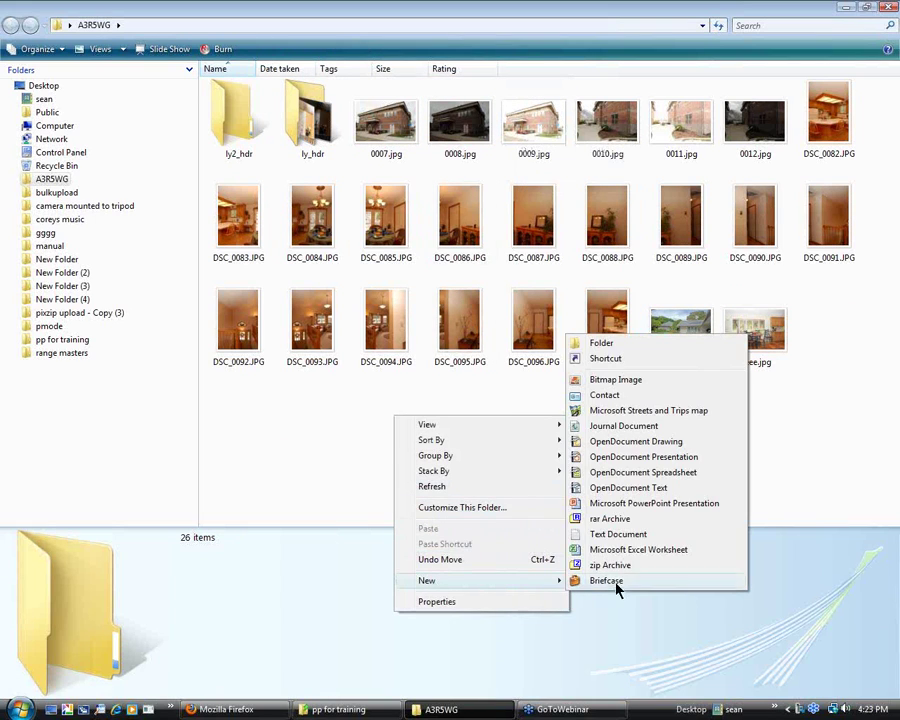
{"action": "left_click", "coordinate": [594, 344]}
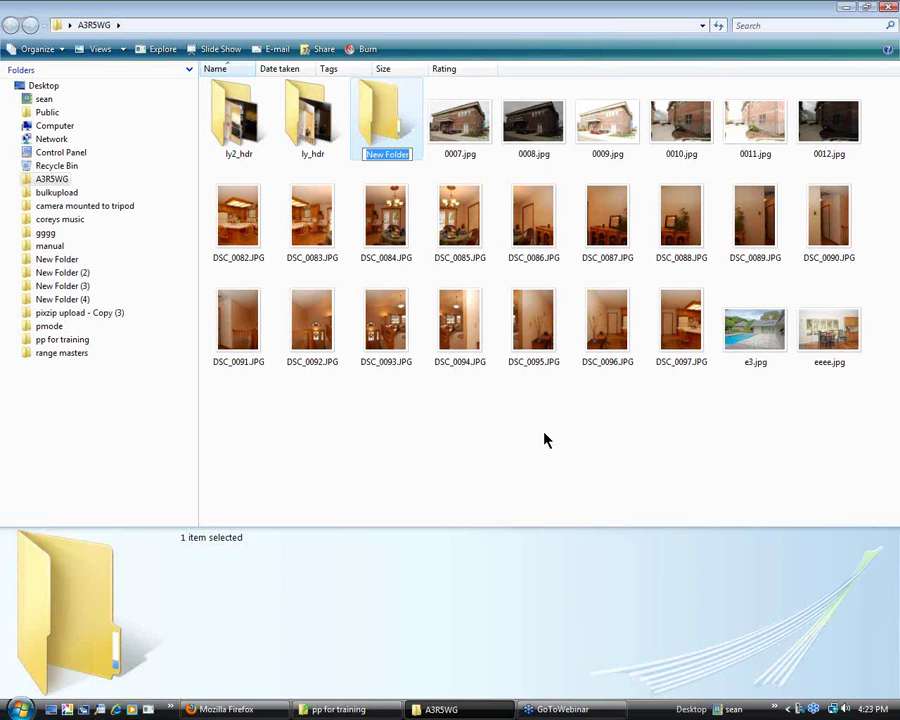
{"action": "type", "text": "fron"}
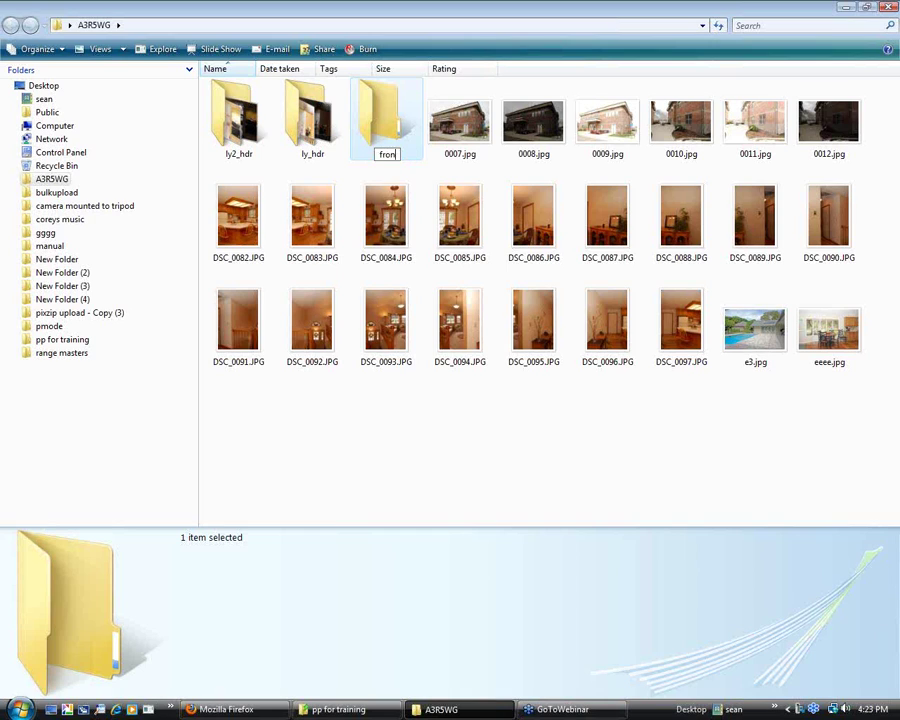
{"action": "type", "text": "t_hdr"}
{"action": "key", "text": "Return"}
Move the photos 0007.jpg, 0008.jpg and 0009.jpg into the front_hdr folder.
{"action": "left_click", "coordinate": [490, 146]}
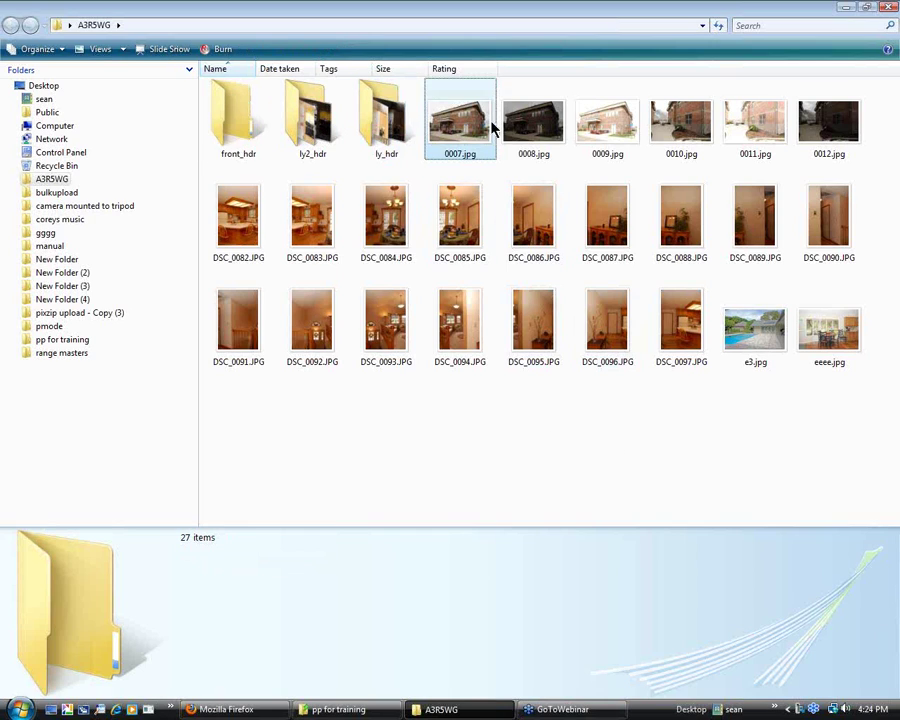
{"action": "left_click", "coordinate": [534, 125], "text": "ctrl"}
{"action": "left_click", "coordinate": [610, 125], "text": "ctrl"}
{"action": "left_click_drag", "start_coordinate": [610, 125], "coordinate": [240, 160]}
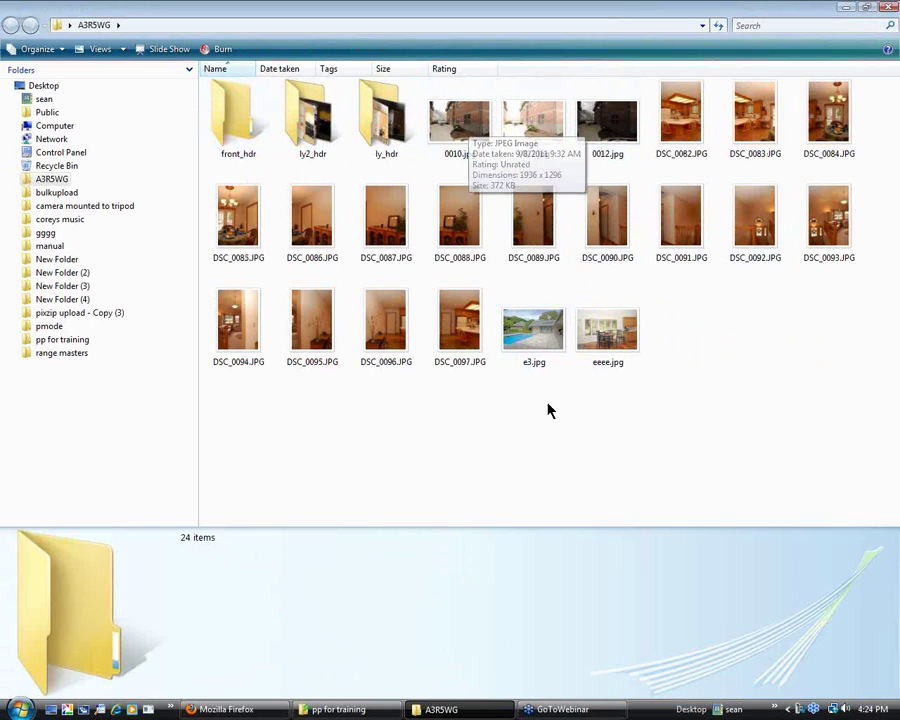
Create a subfolder named "siyd_hdr" in the tour folder.
{"action": "right_click", "coordinate": [522, 436]}
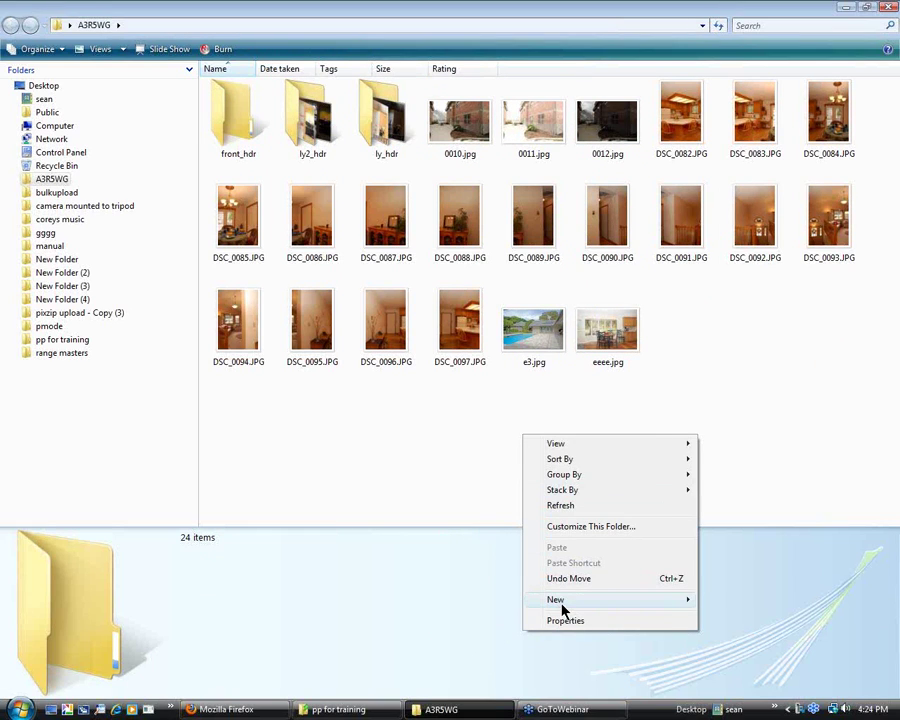
{"action": "mouse_move", "coordinate": [686, 598]}
{"action": "left_click", "coordinate": [716, 361]}
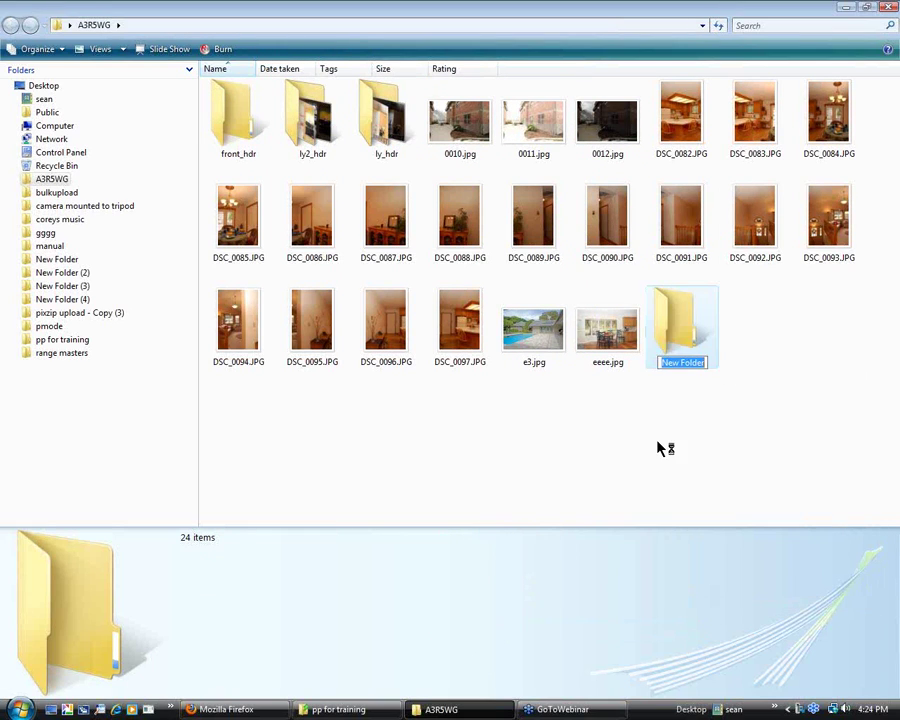
{"action": "type", "text": "siyd_hdr"}
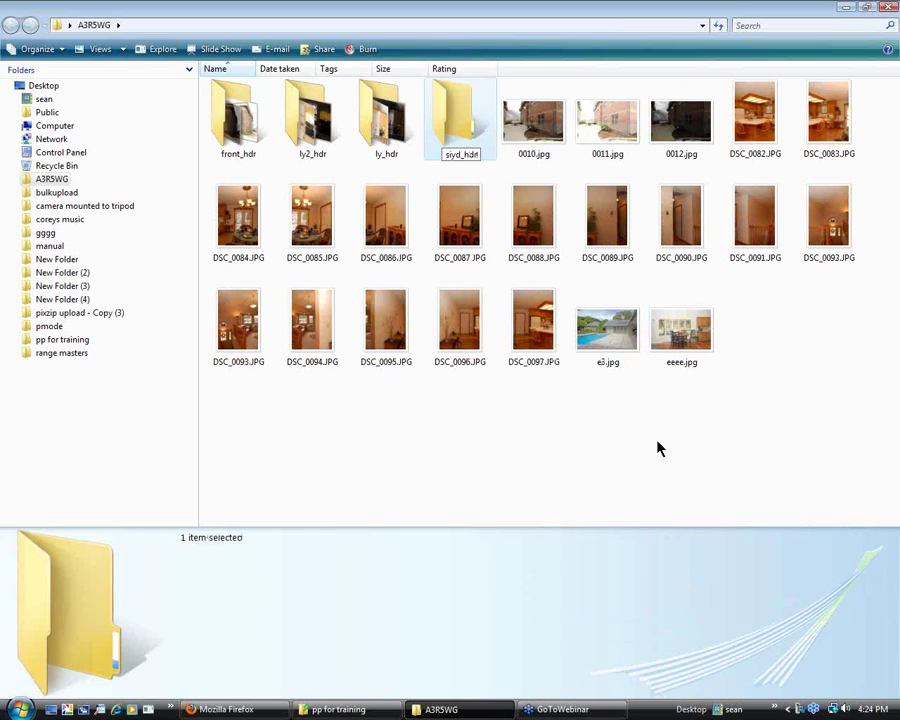
{"action": "left_click", "coordinate": [580, 266]}
Move the photos 0010.jpg, 0011.jpg and 0012.jpg into the siyd_hdr folder.
{"action": "left_click", "coordinate": [525, 142]}
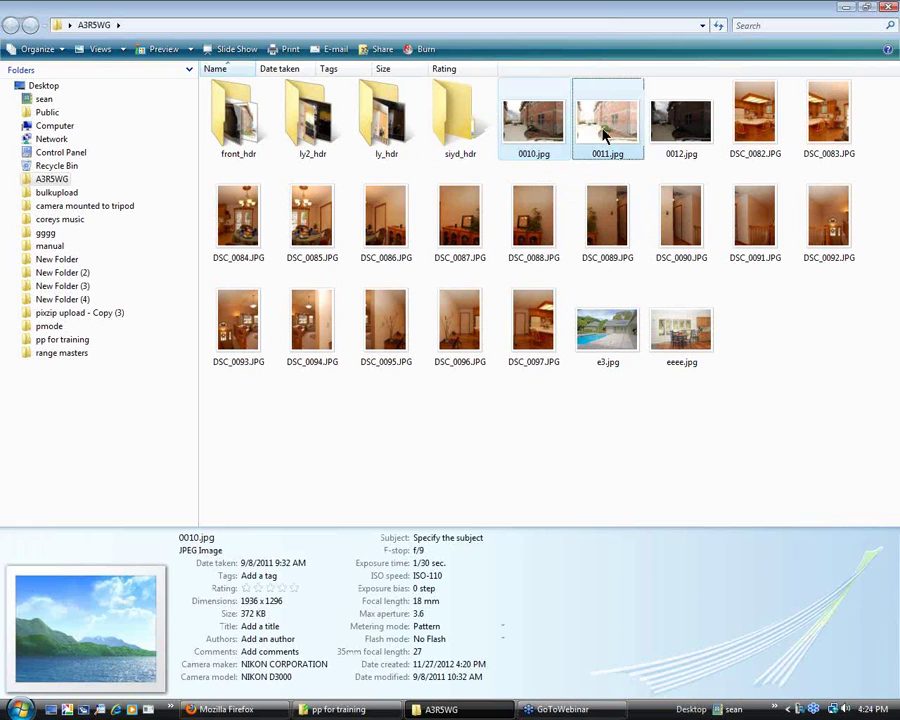
{"action": "left_click", "coordinate": [690, 136], "text": "shift"}
{"action": "left_click_drag", "start_coordinate": [690, 136], "coordinate": [455, 146]}
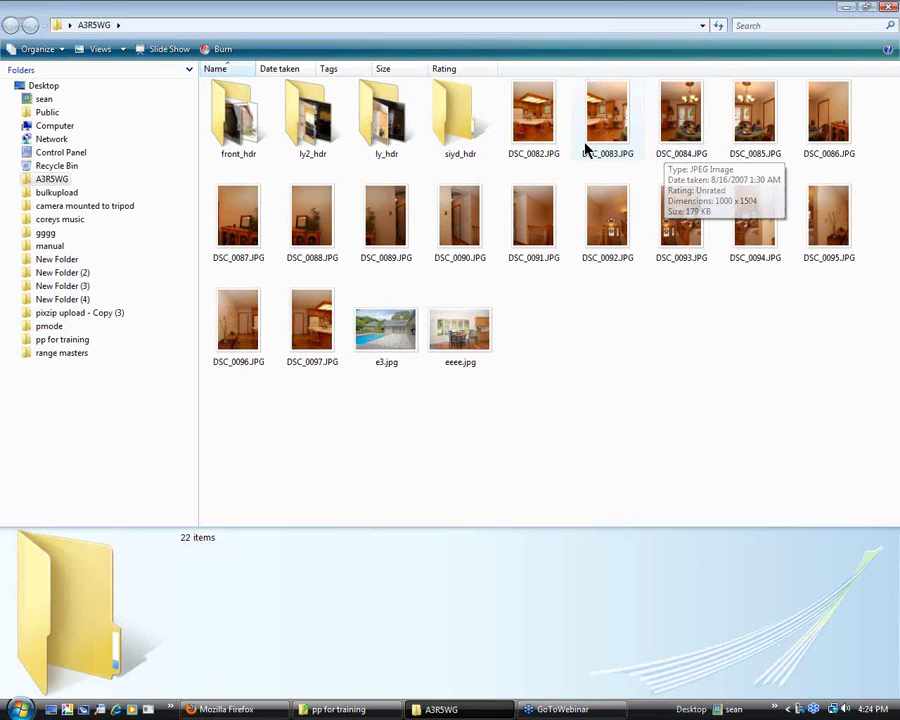
Create a subfolder named "ki" in the tour folder for the kitchen shots.
{"action": "right_click", "coordinate": [630, 298]}
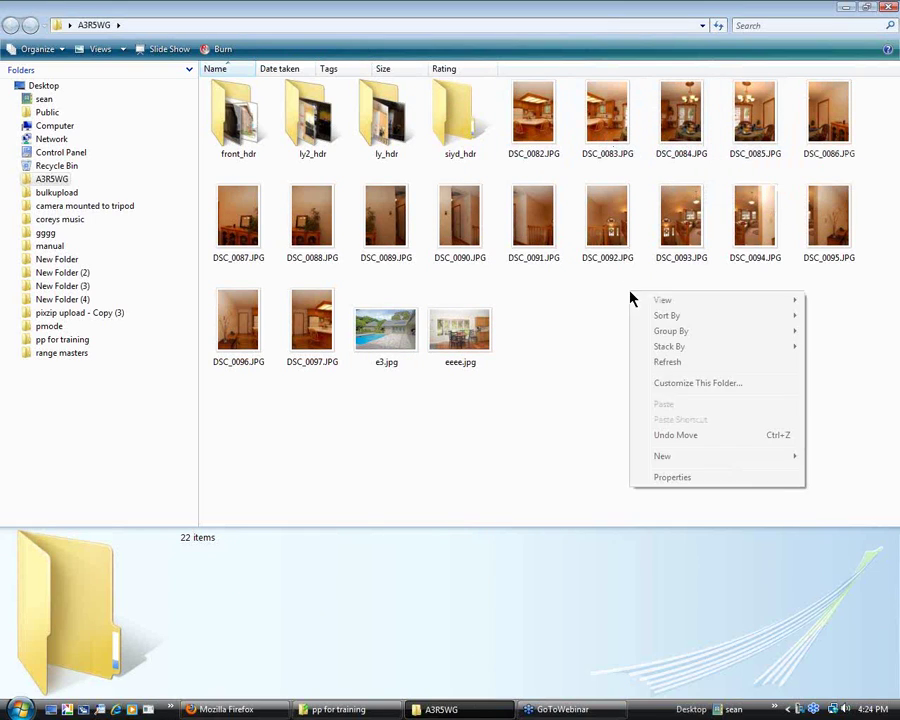
{"action": "mouse_move", "coordinate": [662, 466]}
{"action": "left_click", "coordinate": [585, 458]}
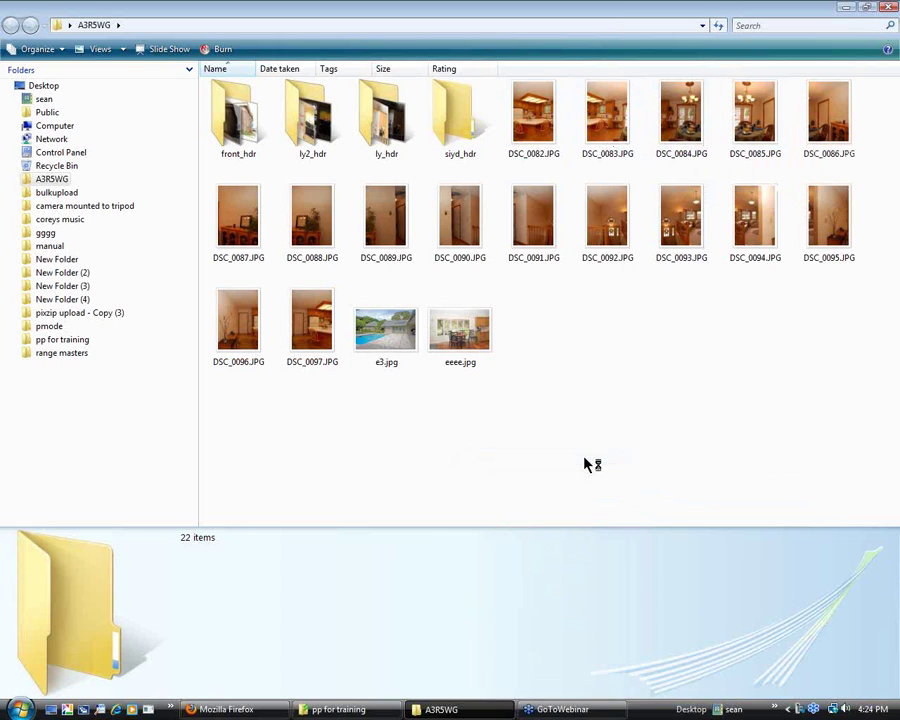
{"action": "type", "text": "ki"}
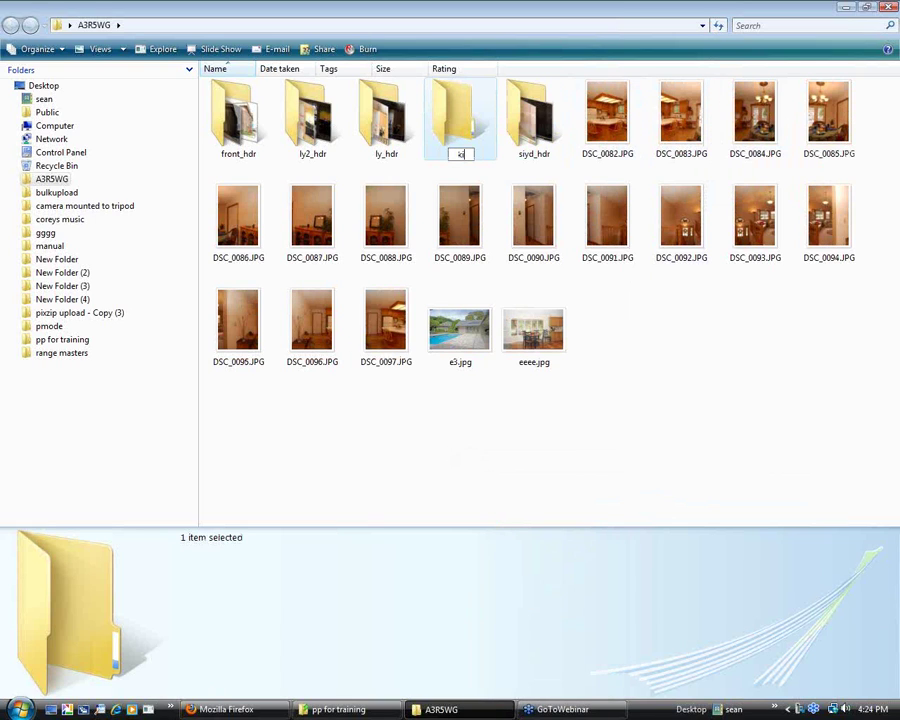
{"action": "key", "text": "Return"}
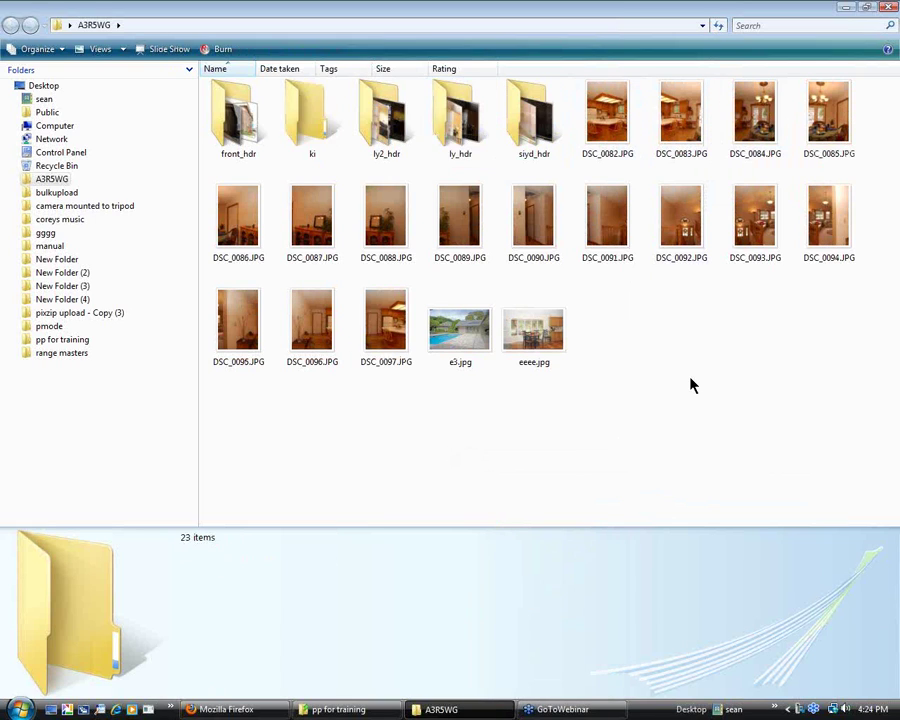
Move the photos DSC_0082.JPG through DSC_0097.JPG into the ki folder.
{"action": "left_click", "coordinate": [607, 118]}
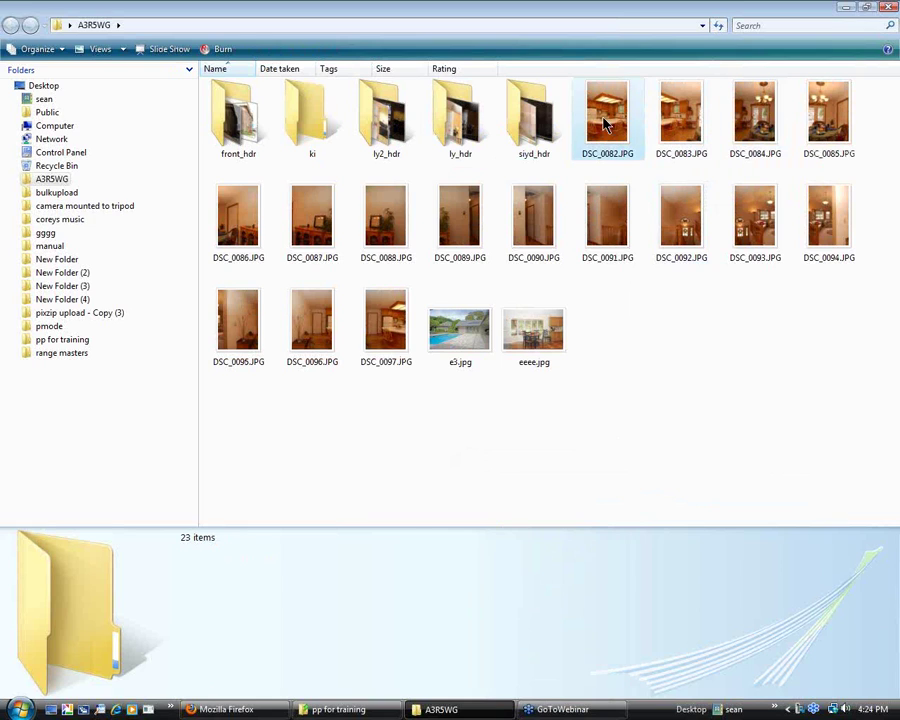
{"action": "left_click", "coordinate": [386, 320], "text": "shift"}
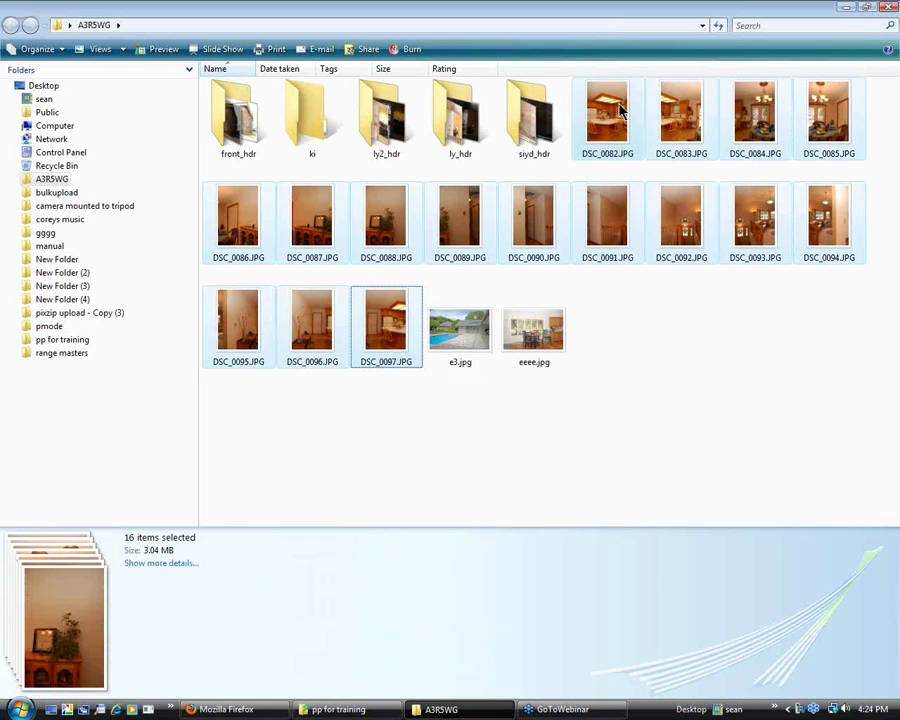
{"action": "left_click_drag", "start_coordinate": [607, 118], "coordinate": [307, 144]}
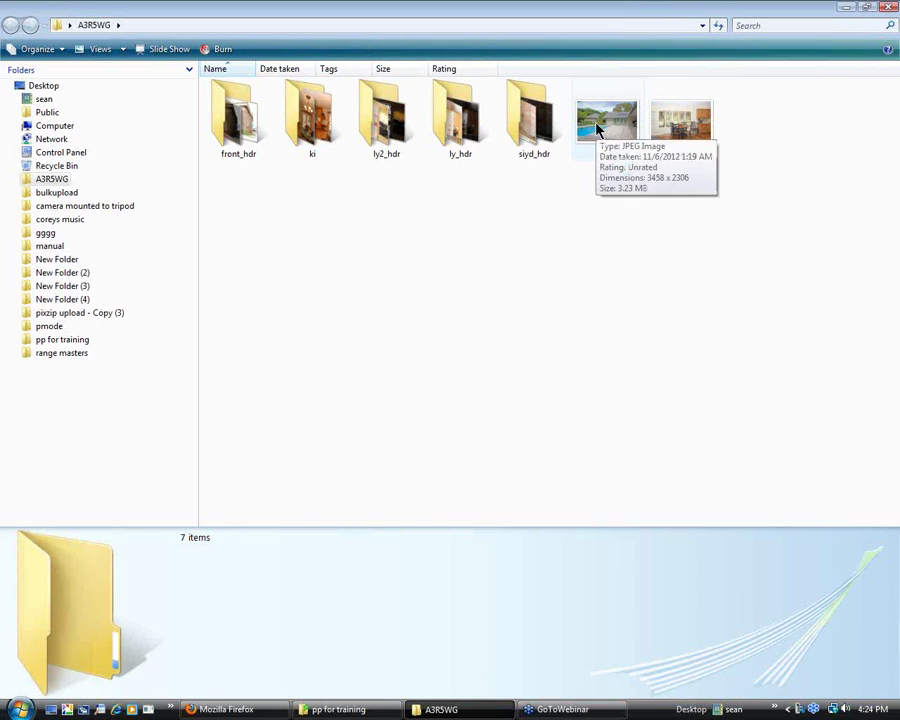
Create a subfolder named "stills" in the tour folder for the single photos.
{"action": "mouse_move", "coordinate": [697, 130]}
{"action": "right_click", "coordinate": [407, 276]}
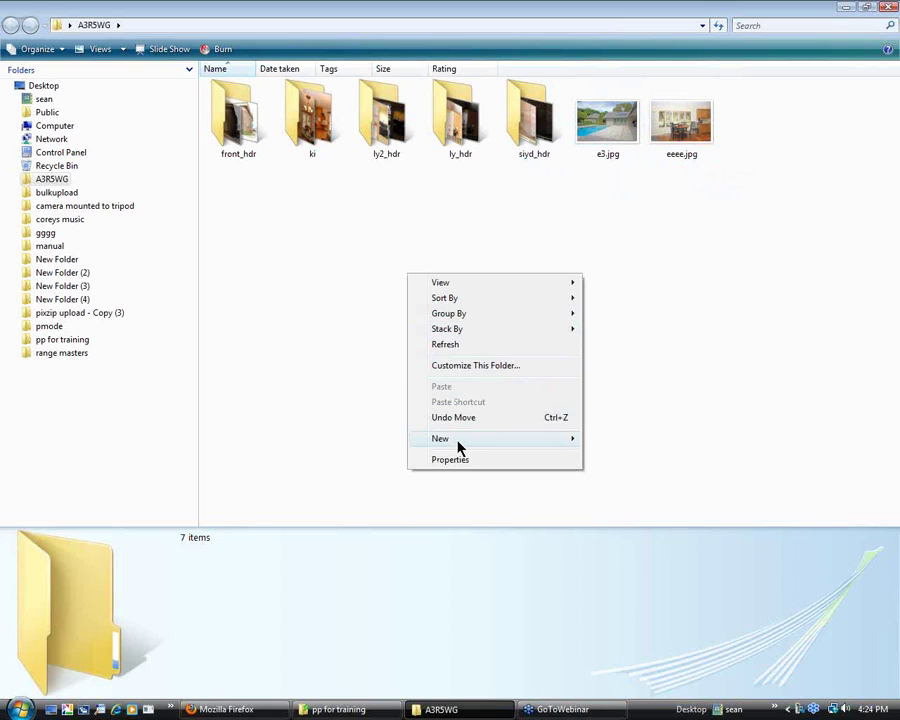
{"action": "mouse_move", "coordinate": [458, 442]}
{"action": "left_click", "coordinate": [611, 437]}
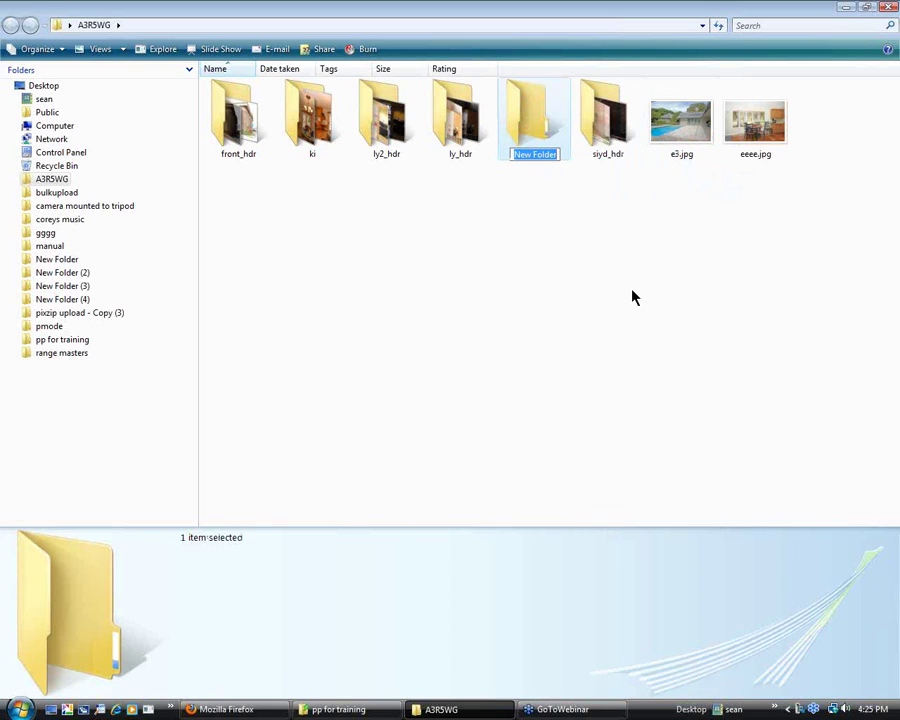
{"action": "type", "text": "stills"}
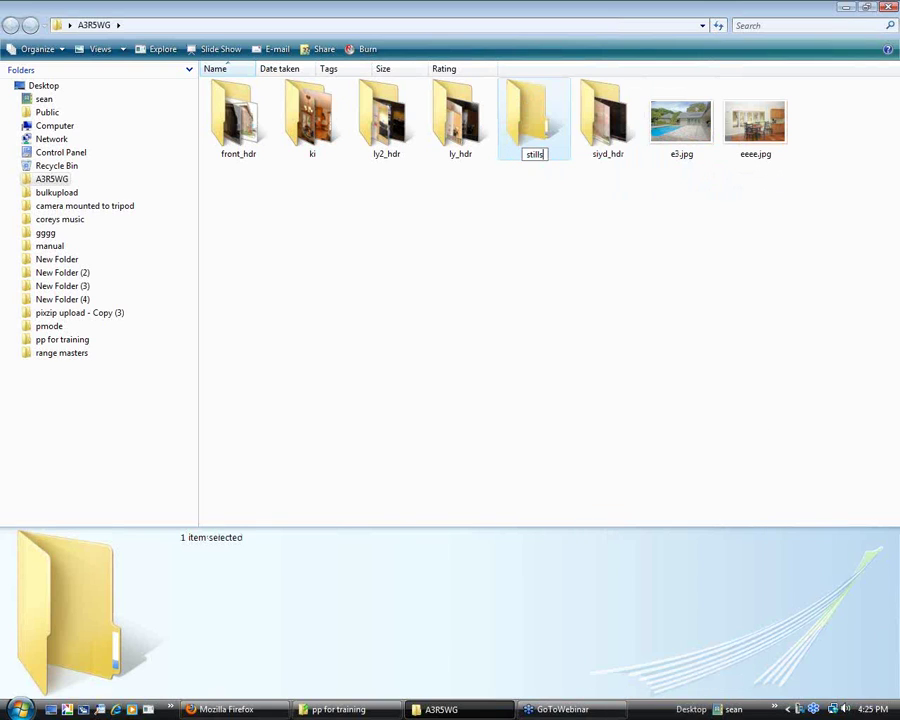
{"action": "left_click", "coordinate": [633, 285]}
Move the photos e3.jpg and eeee.jpg into the stills folder.
{"action": "left_click", "coordinate": [682, 122]}
{"action": "left_click", "coordinate": [755, 135], "text": "ctrl"}
{"action": "left_click_drag", "start_coordinate": [755, 135], "coordinate": [615, 146]}
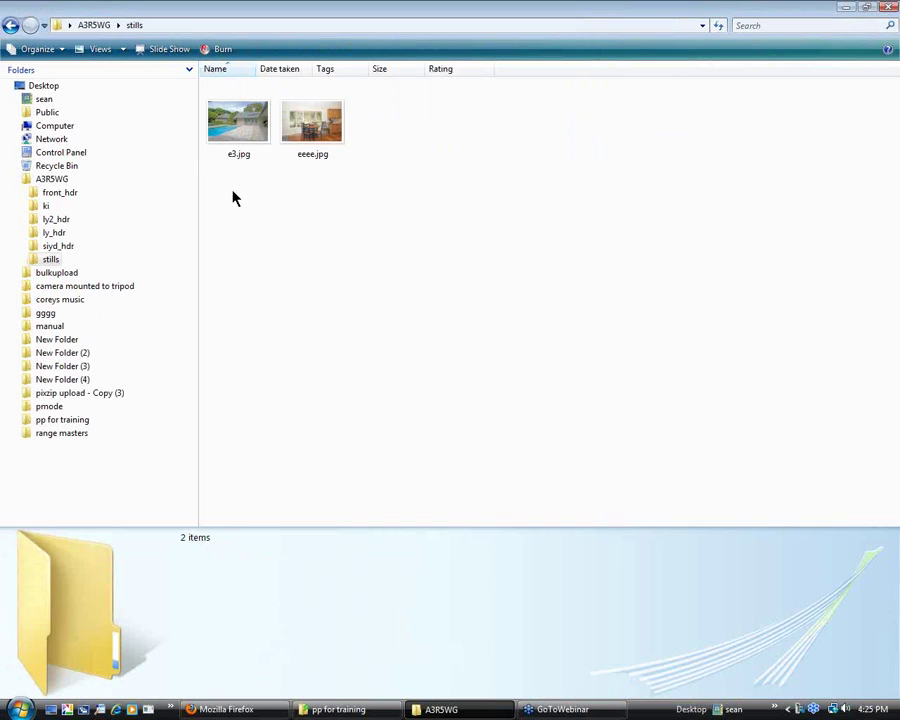
Rename the photo e3.jpg in the stills folder as pool.jpg.
{"action": "right_click", "coordinate": [233, 157]}
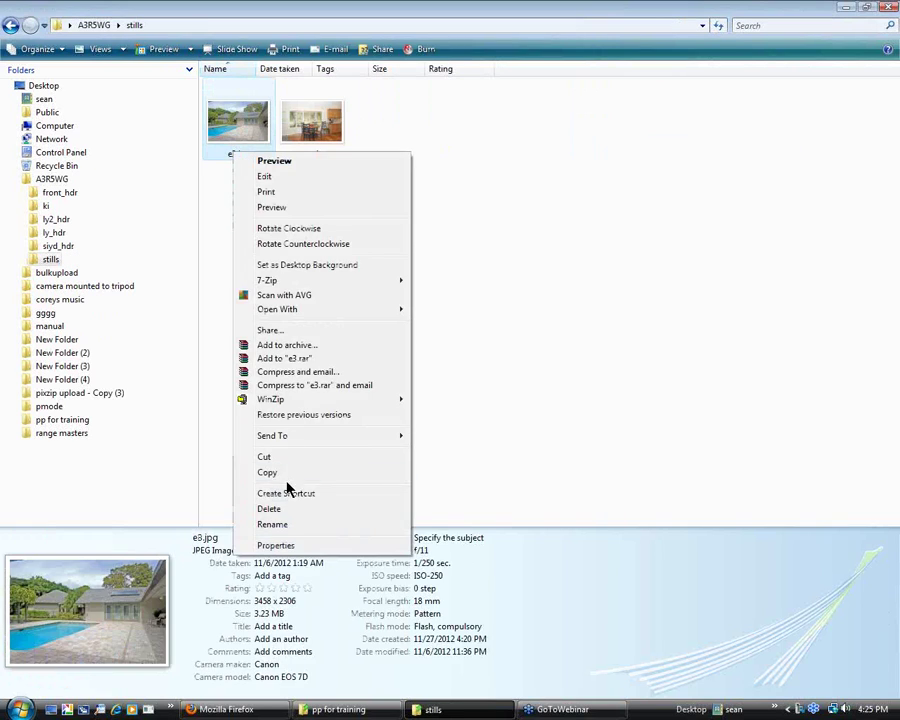
{"action": "left_click", "coordinate": [293, 526]}
{"action": "type", "text": "pool"}
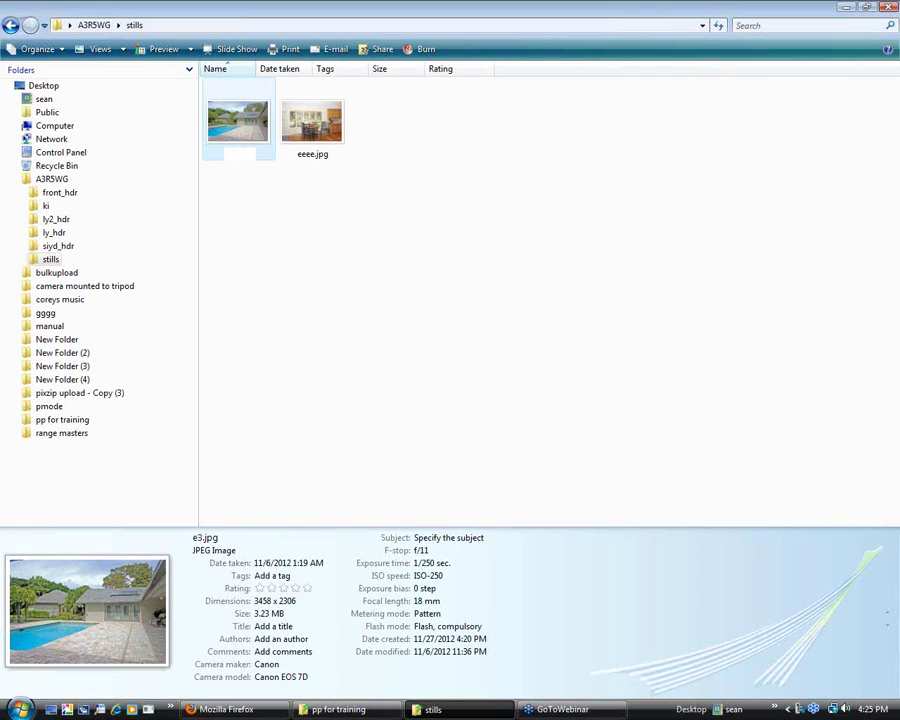
{"action": "left_click", "coordinate": [304, 471]}
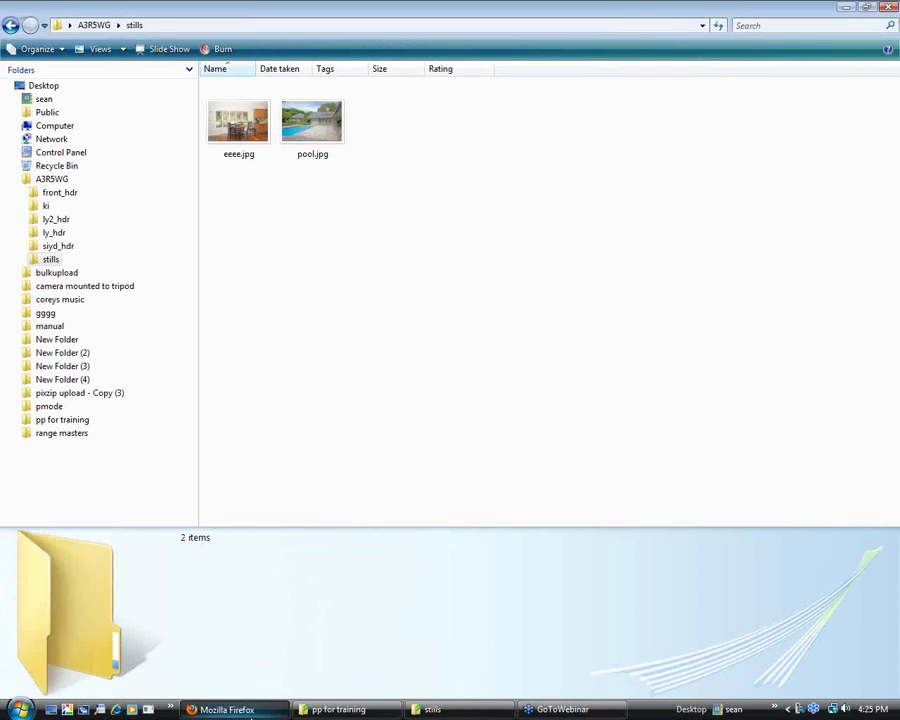
Look up the scene code for Pool on the Scene Codes page in Firefox, and return to the stills folder.
{"action": "left_click", "coordinate": [222, 709]}
{"action": "left_click", "coordinate": [314, 14]}
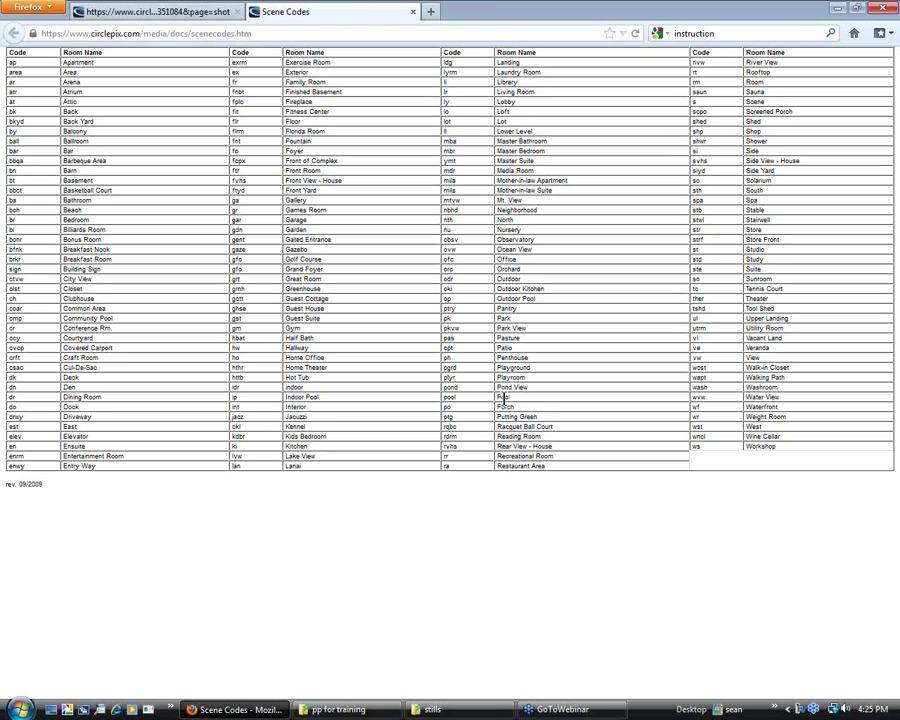
{"action": "key", "text": "alt+Tab"}
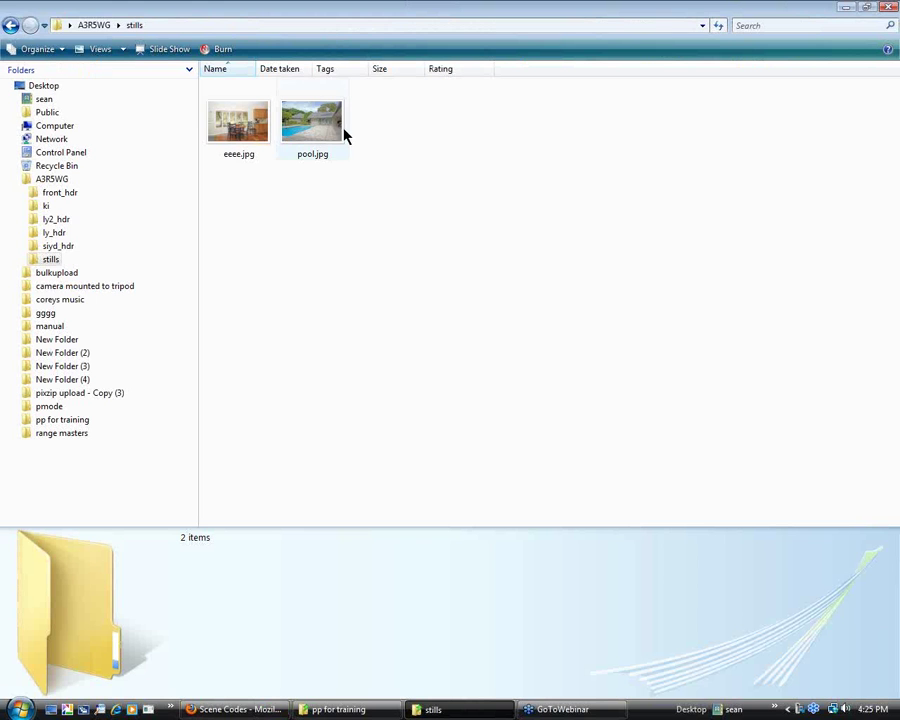
Close the stills folder window and switch to the desktop.
{"action": "left_click", "coordinate": [883, 12]}
{"action": "key", "text": "alt+Tab"}
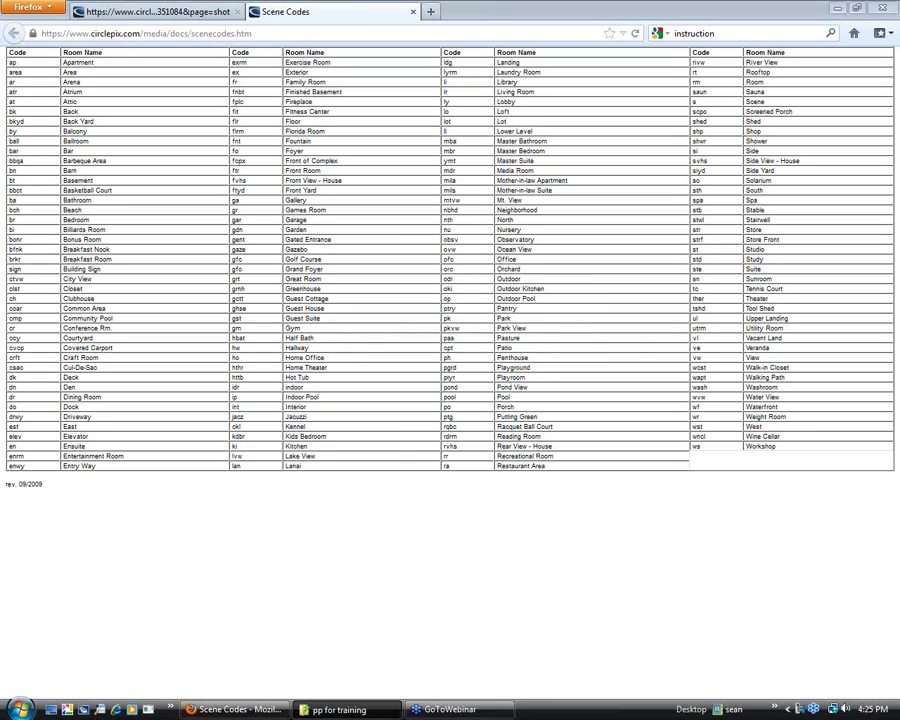
{"action": "key", "text": "alt+Tab"}
{"action": "key", "text": "alt+Tab"}
{"action": "key", "text": "alt+shift+Tab"}
{"action": "key", "text": "alt+Tab"}
{"action": "key", "text": "alt+Tab"}
{"action": "key", "text": "alt+Tab"}
{"action": "key", "text": "alt+Tab"}
{"action": "key", "text": "alt+Tab"}
{"action": "key", "text": "alt+Tab"}
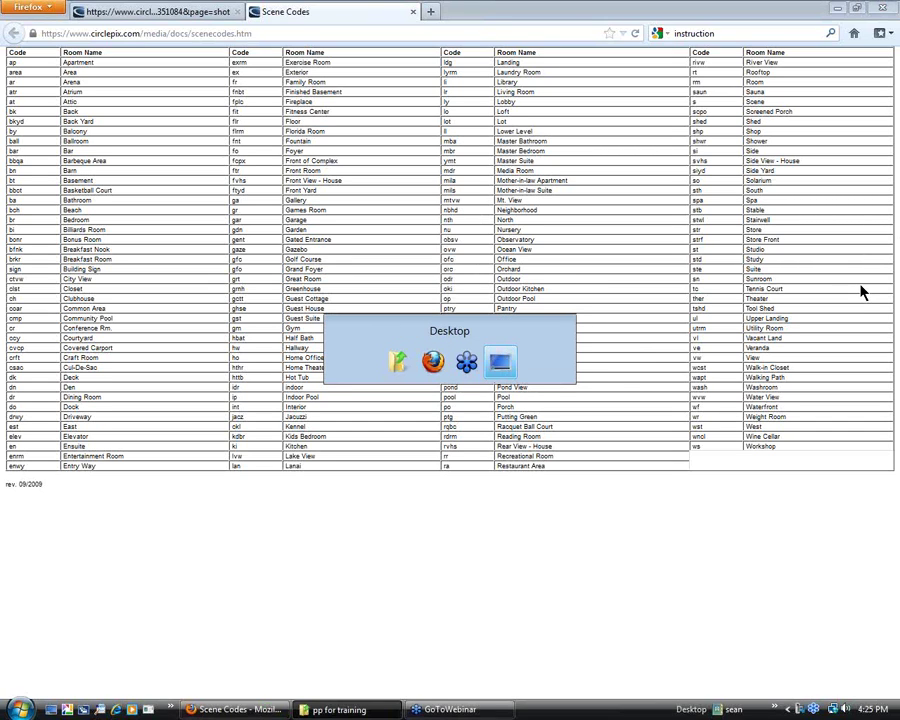
Open the tour folder from the desktop, review its stills subfolder and scene folders, and close the window.
{"action": "double_click", "coordinate": [338, 225]}
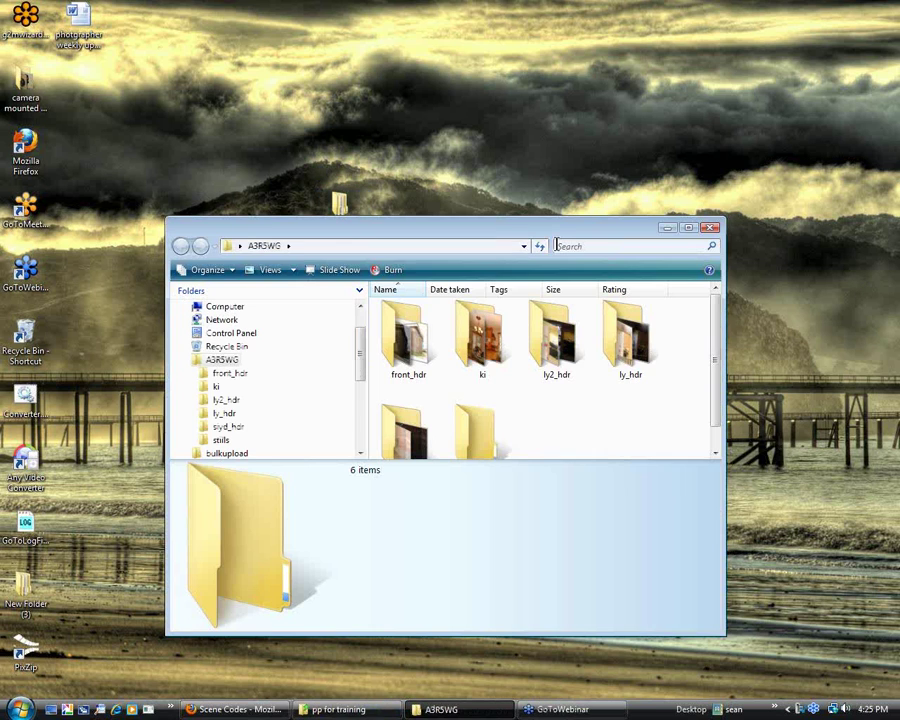
{"action": "left_click", "coordinate": [688, 229]}
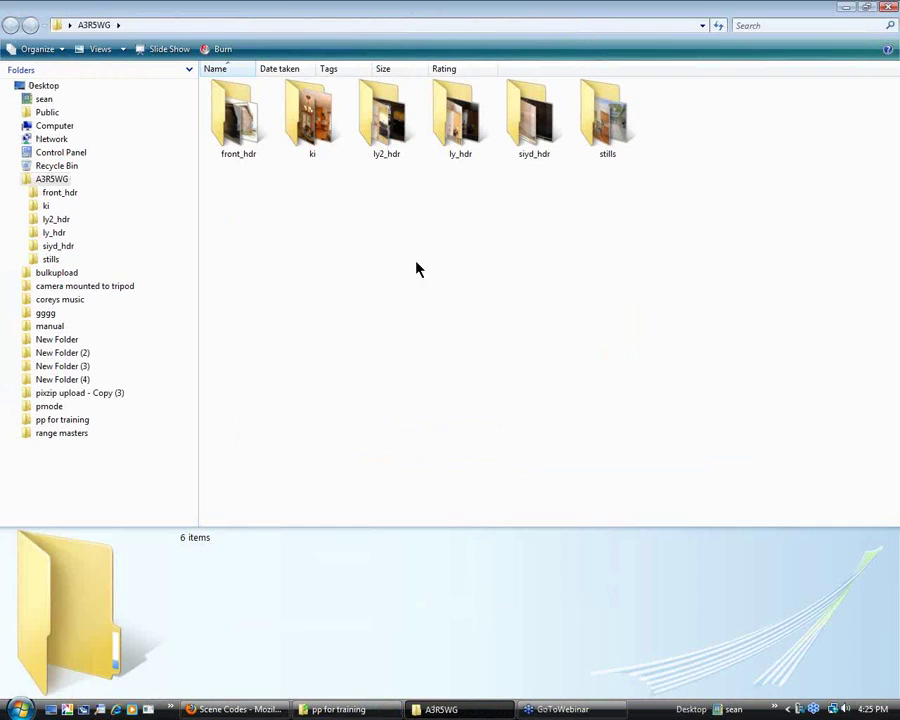
{"action": "double_click", "coordinate": [610, 125]}
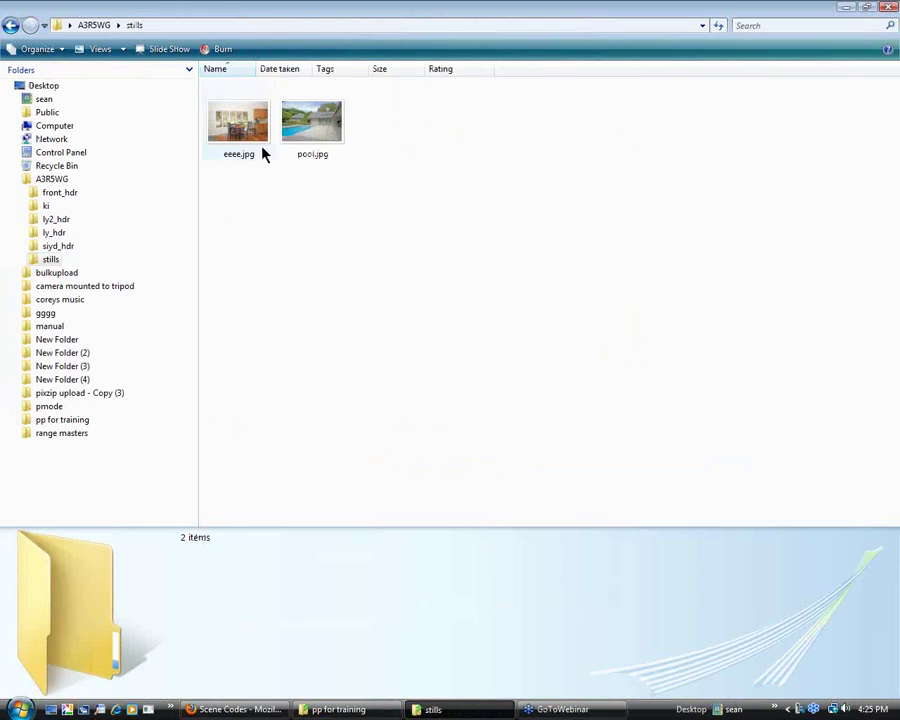
{"action": "left_click", "coordinate": [12, 26]}
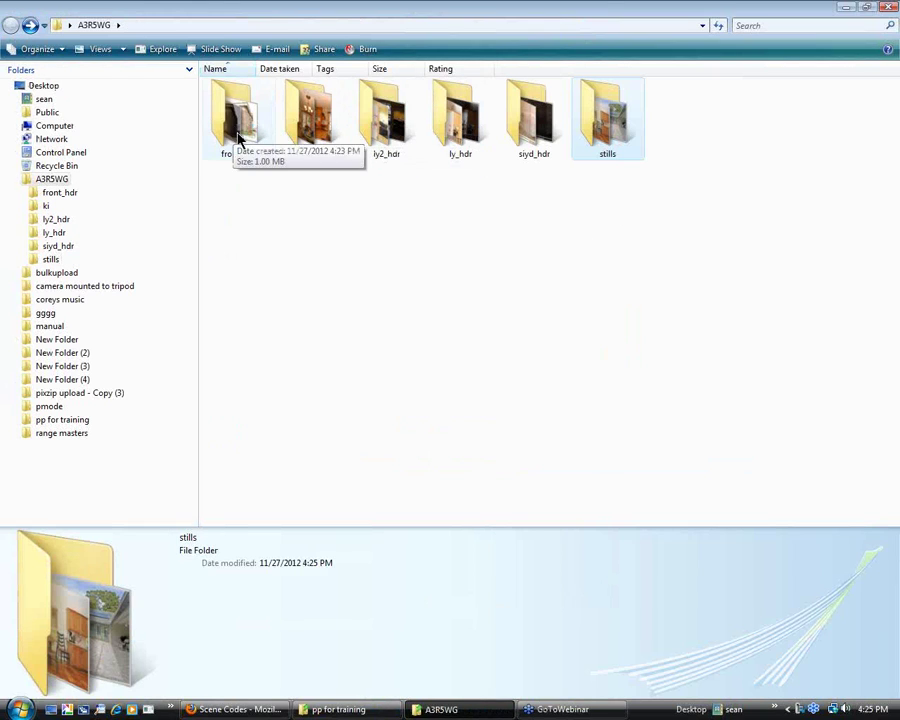
{"action": "left_click", "coordinate": [893, 10]}
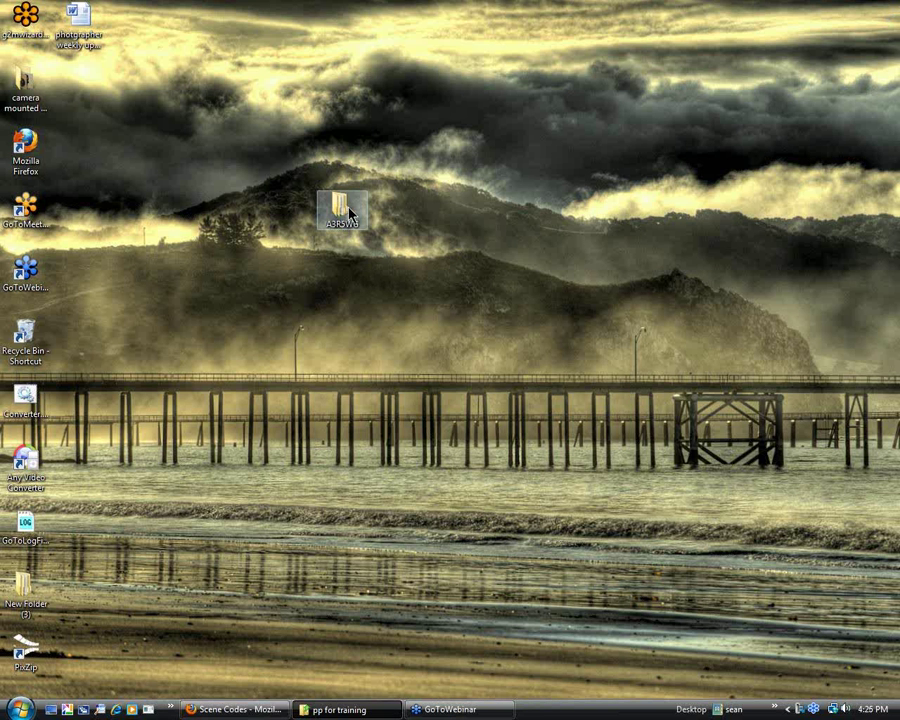
Create a folder named "11-27-12" on the desktop.
{"action": "right_click", "coordinate": [412, 175]}
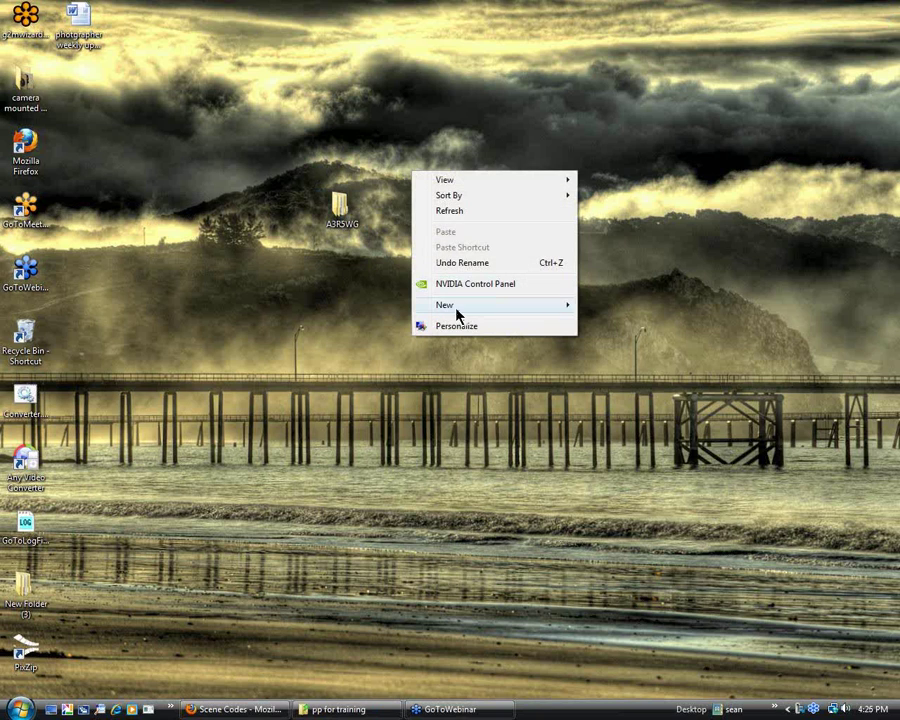
{"action": "mouse_move", "coordinate": [456, 310]}
{"action": "left_click", "coordinate": [621, 309]}
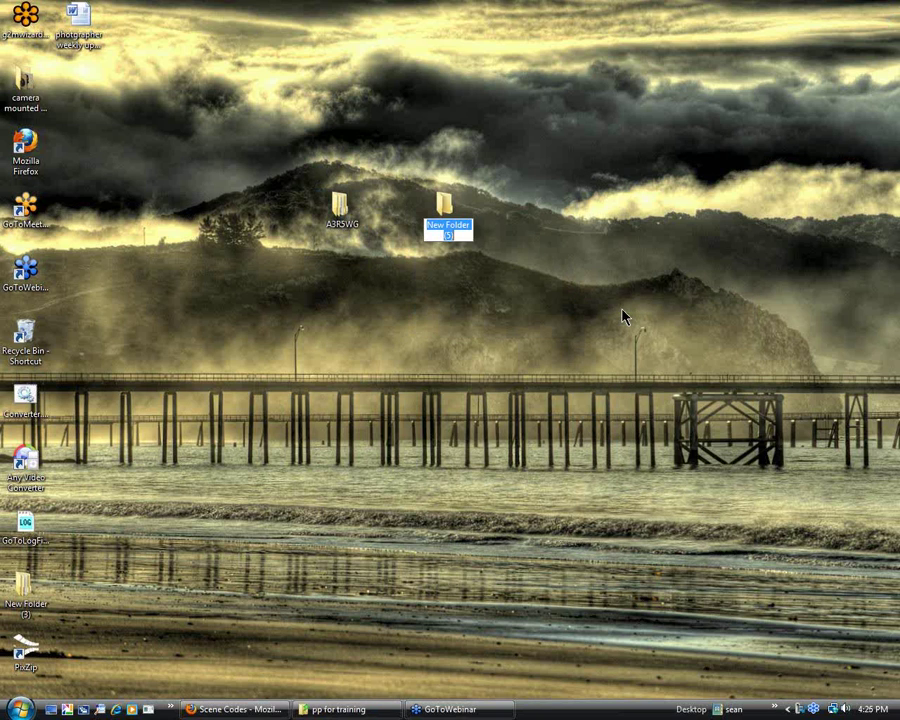
{"action": "type", "text": "11-27-12"}
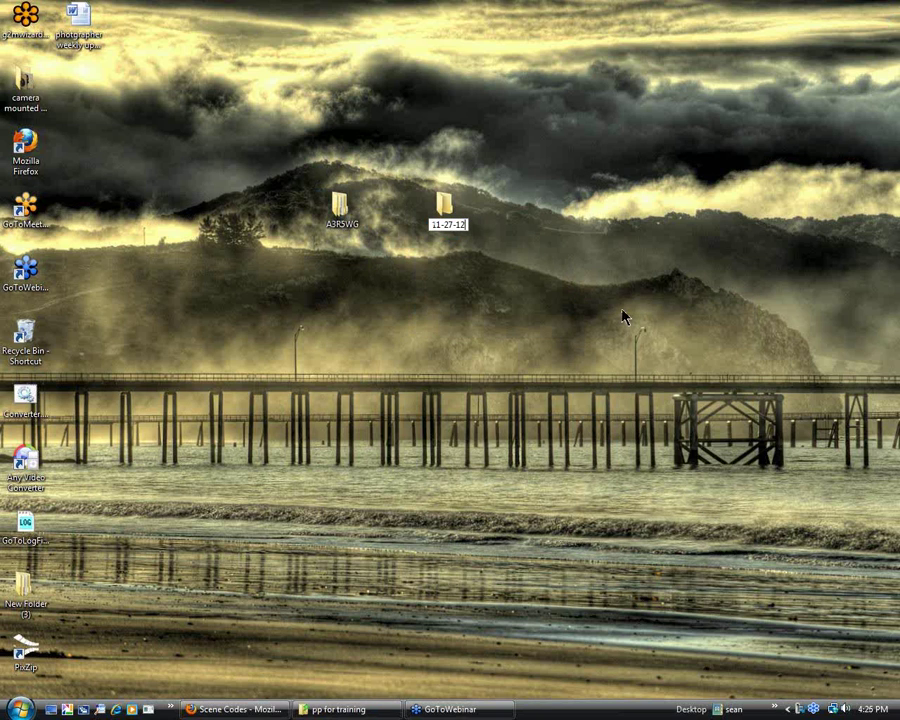
{"action": "key", "text": "Return"}
Move the tour folder into the 11-27-12 folder and open it there to check its scene subfolders.
{"action": "left_click_drag", "start_coordinate": [345, 208], "coordinate": [450, 214]}
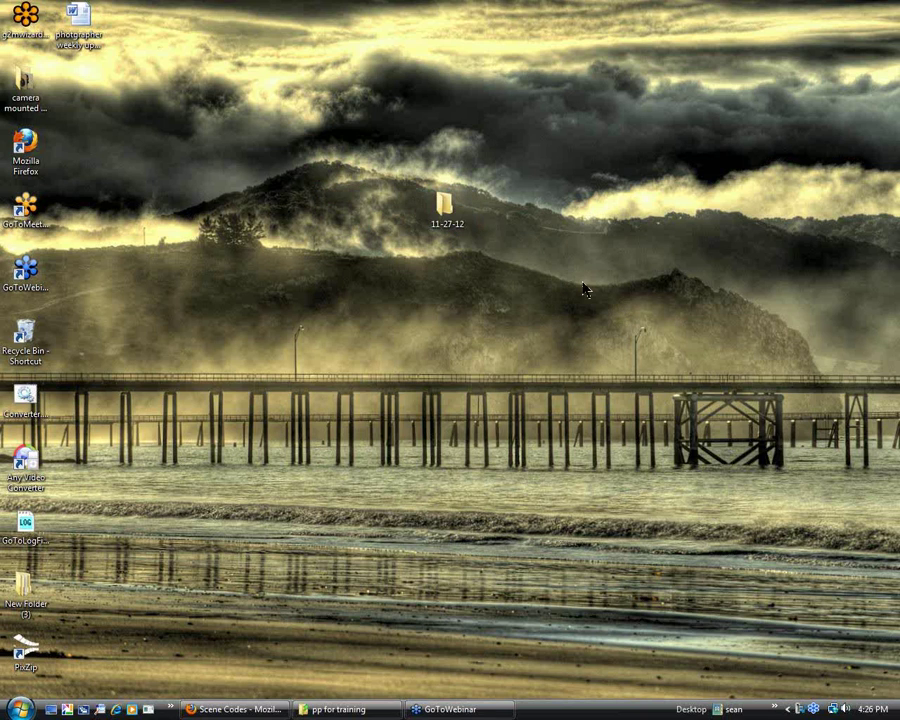
{"action": "mouse_move", "coordinate": [455, 217]}
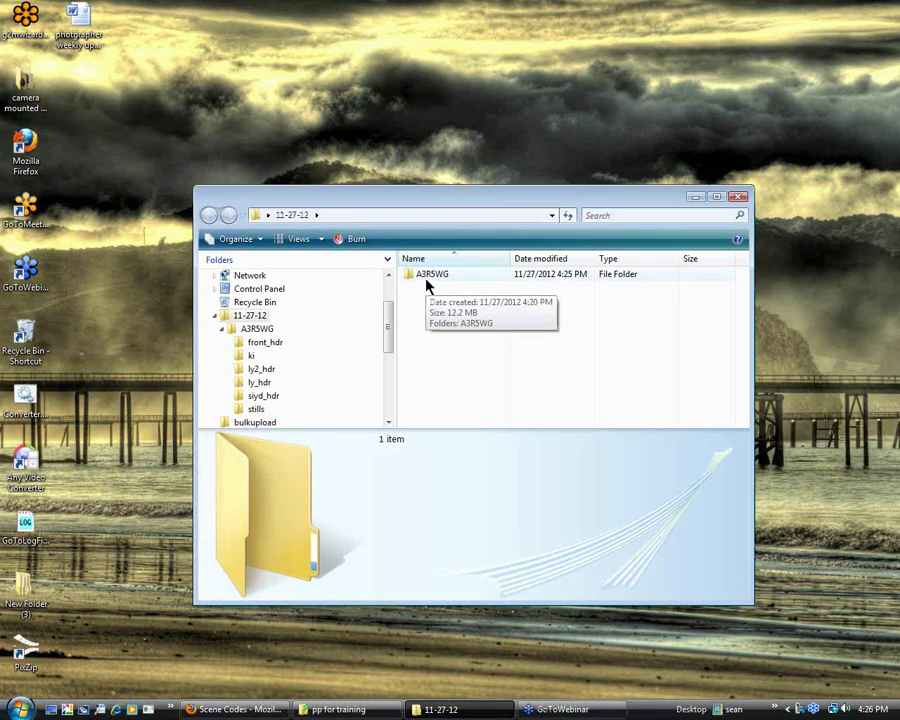
{"action": "double_click", "coordinate": [427, 281]}
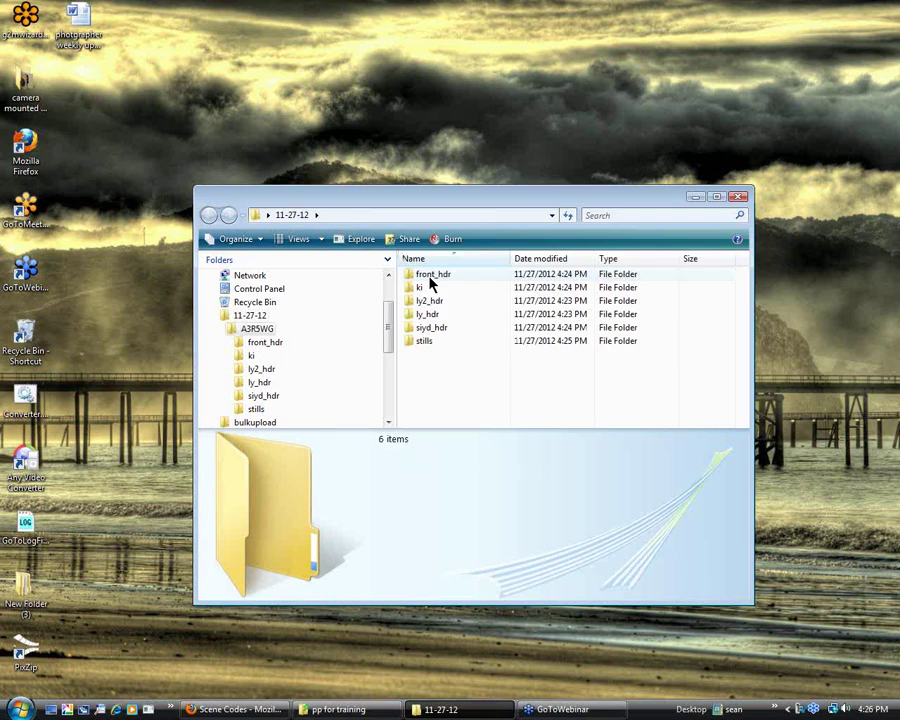
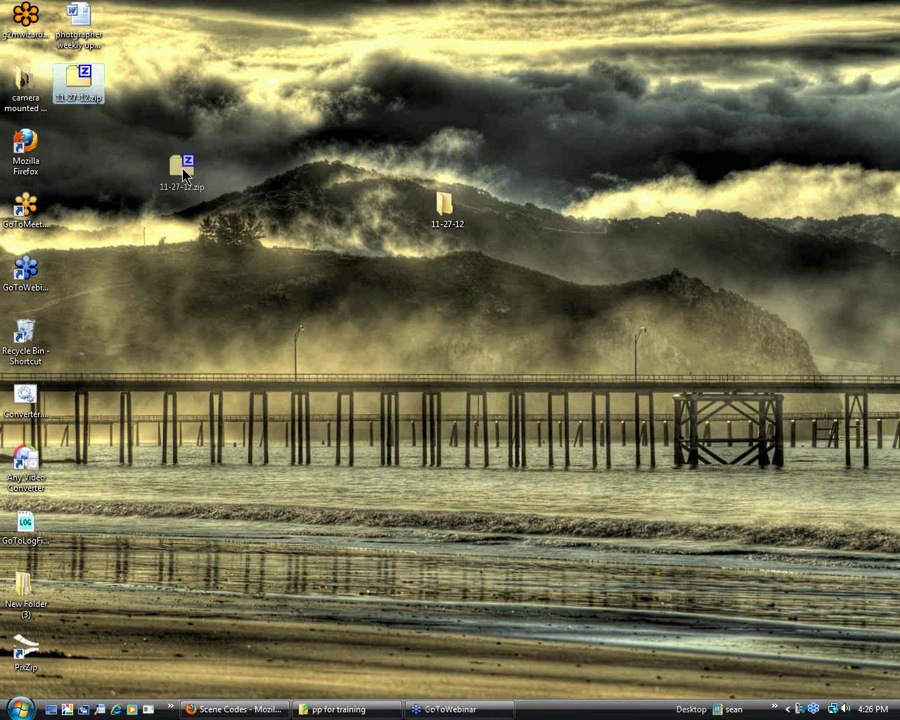
Place the 11-27-12.zip archive beside the 11-27-12 folder on the desktop.
{"action": "left_click", "coordinate": [380, 210]}
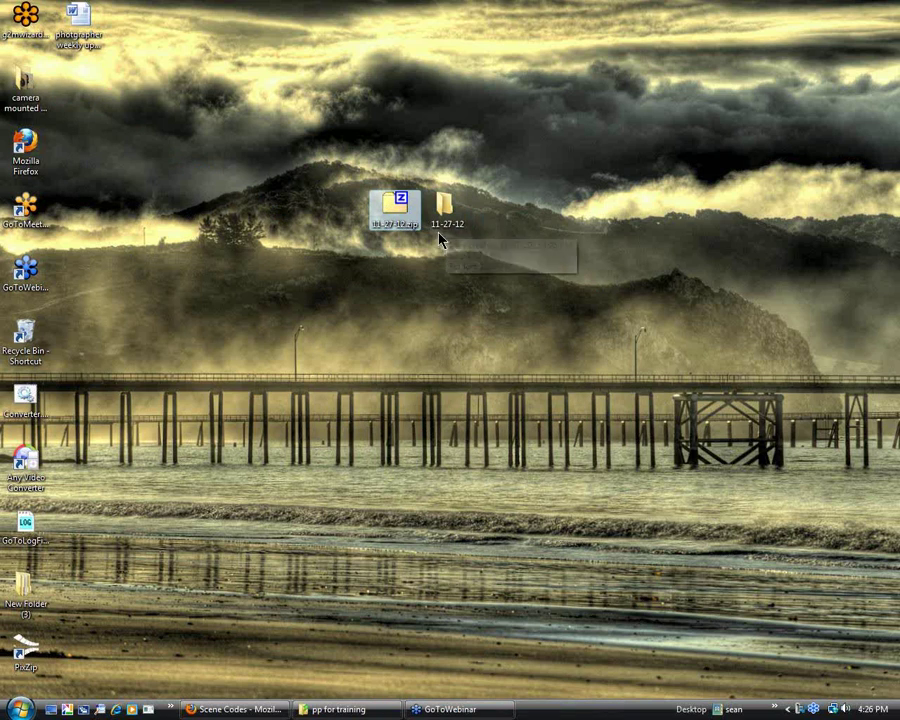
{"action": "left_click", "coordinate": [383, 291]}
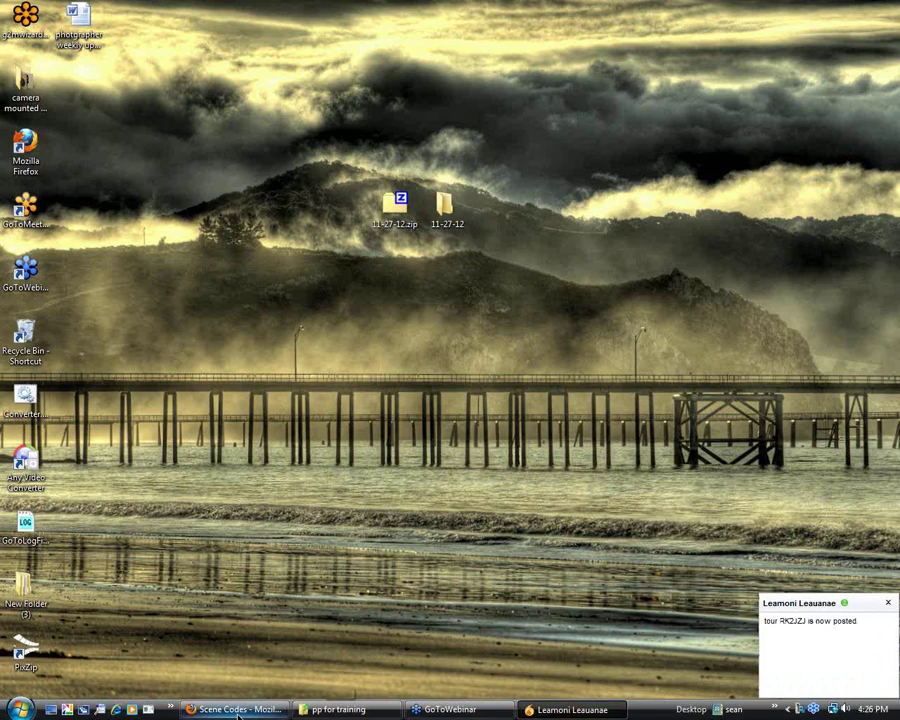
Dismiss the chat notification and switch to the tour's order information page in Firefox.
{"action": "left_click", "coordinate": [887, 603]}
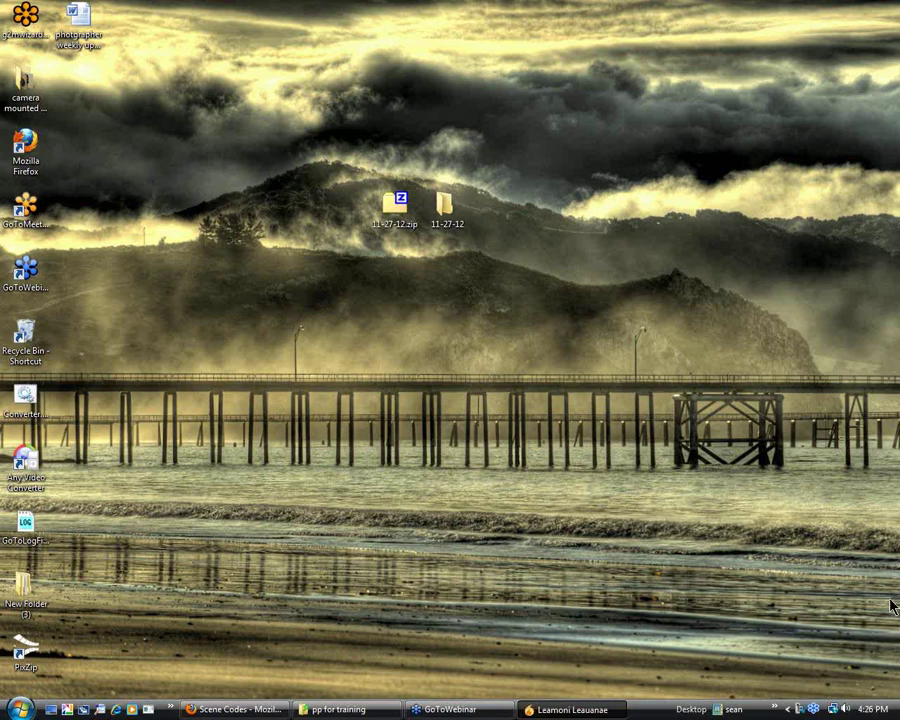
{"action": "left_click", "coordinate": [252, 711]}
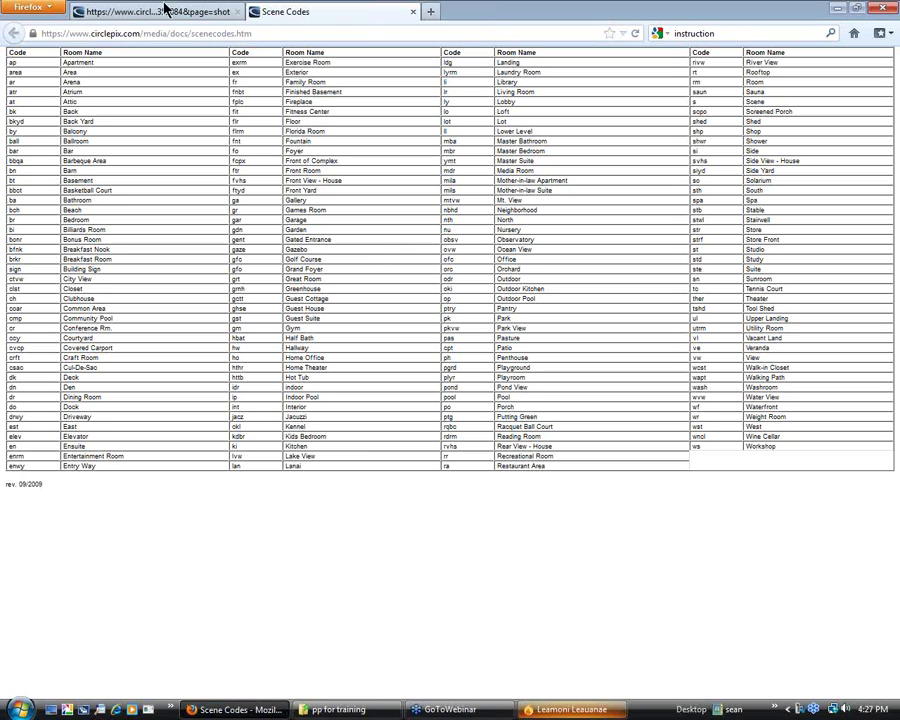
{"action": "left_click", "coordinate": [165, 12]}
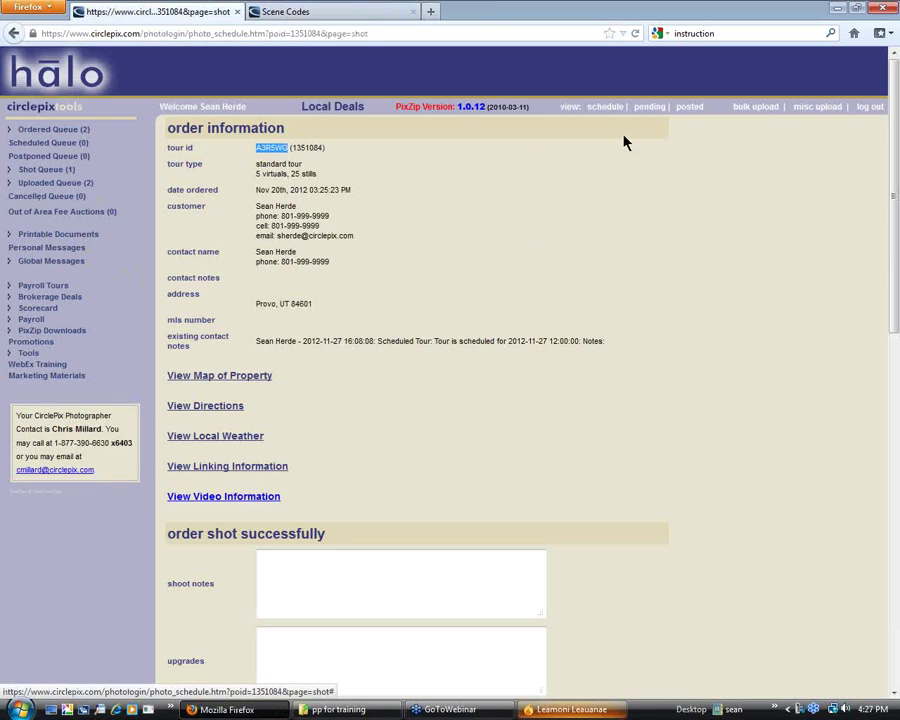
Open the bulk upload page and upload 11-27-12.zip from the desktop, agreeing to continue over the unencrypted connection.
{"action": "left_click", "coordinate": [755, 108]}
{"action": "left_click", "coordinate": [888, 603]}
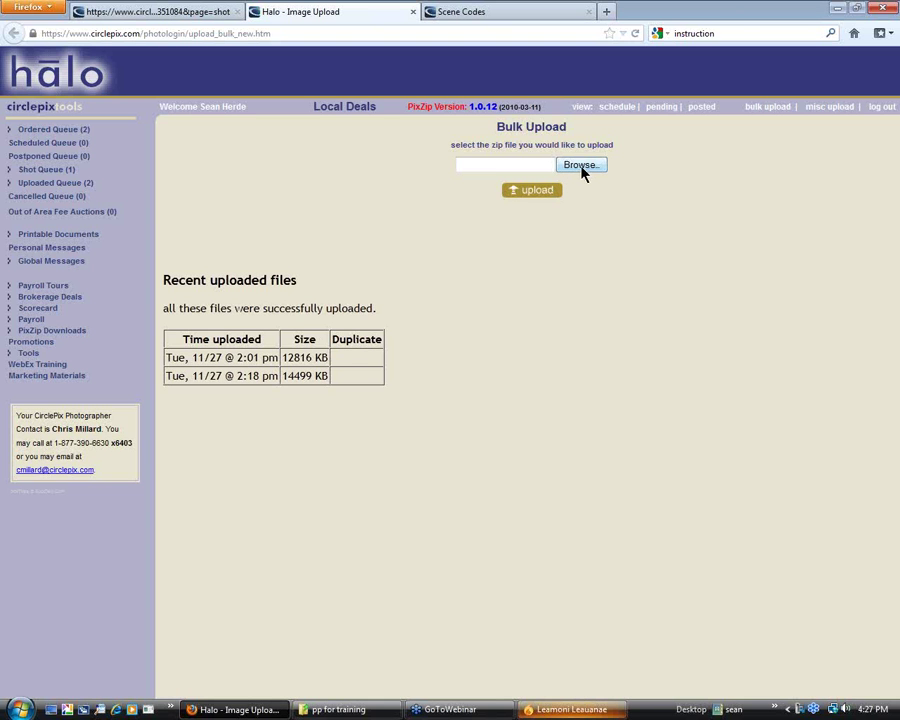
{"action": "left_click", "coordinate": [582, 168]}
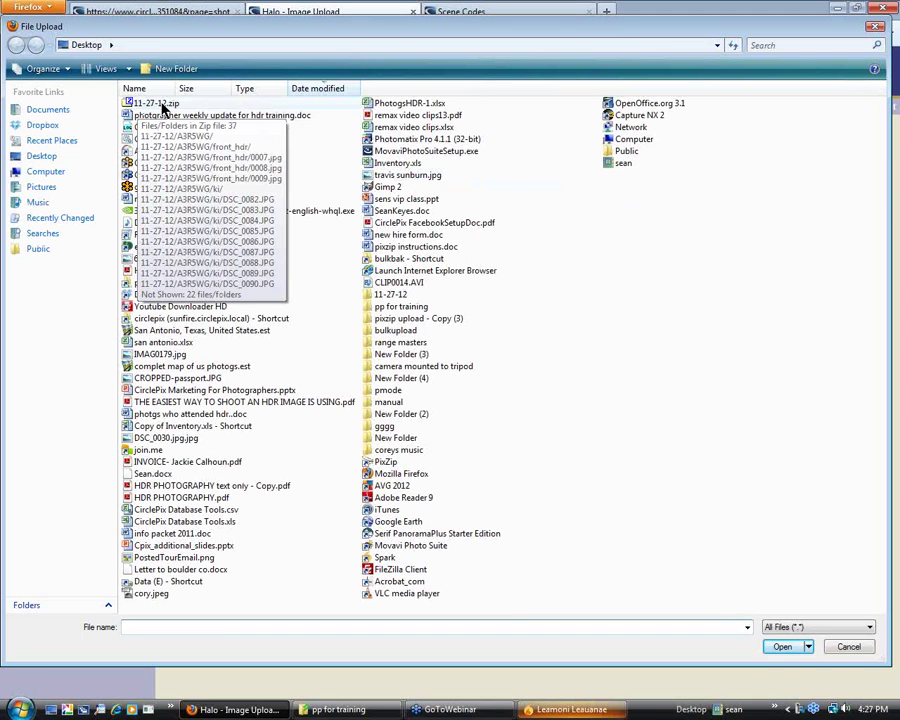
{"action": "left_click", "coordinate": [164, 106]}
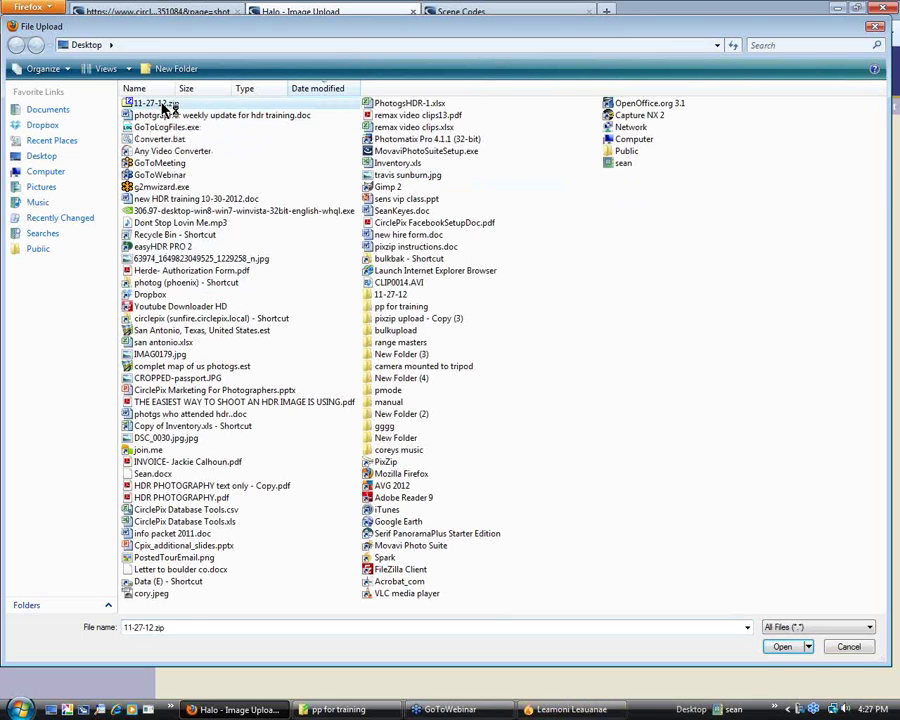
{"action": "double_click", "coordinate": [164, 106]}
{"action": "left_click", "coordinate": [533, 191]}
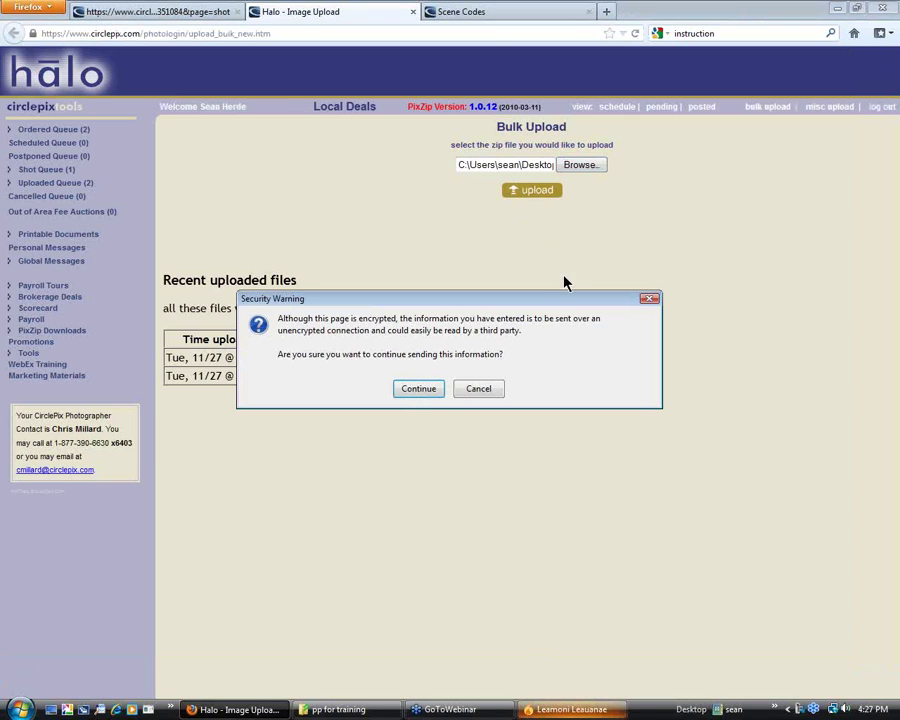
{"action": "left_click", "coordinate": [418, 388]}
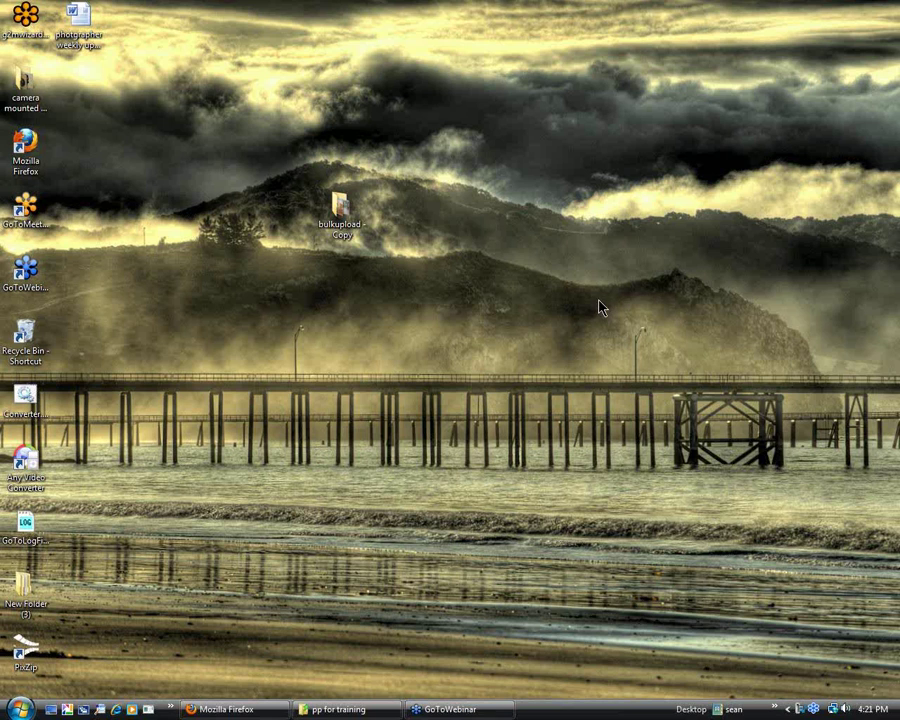
Open the "bulkupload - Copy" folder on the desktop to look over its unsorted photos, and close it.
{"action": "double_click", "coordinate": [343, 212]}
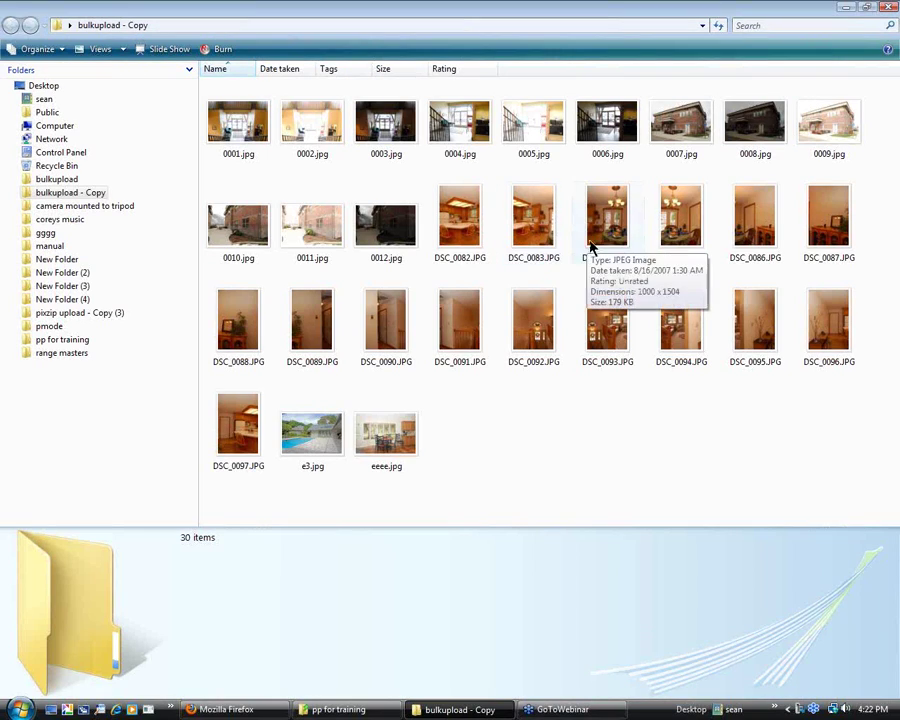
{"action": "left_click", "coordinate": [888, 7]}
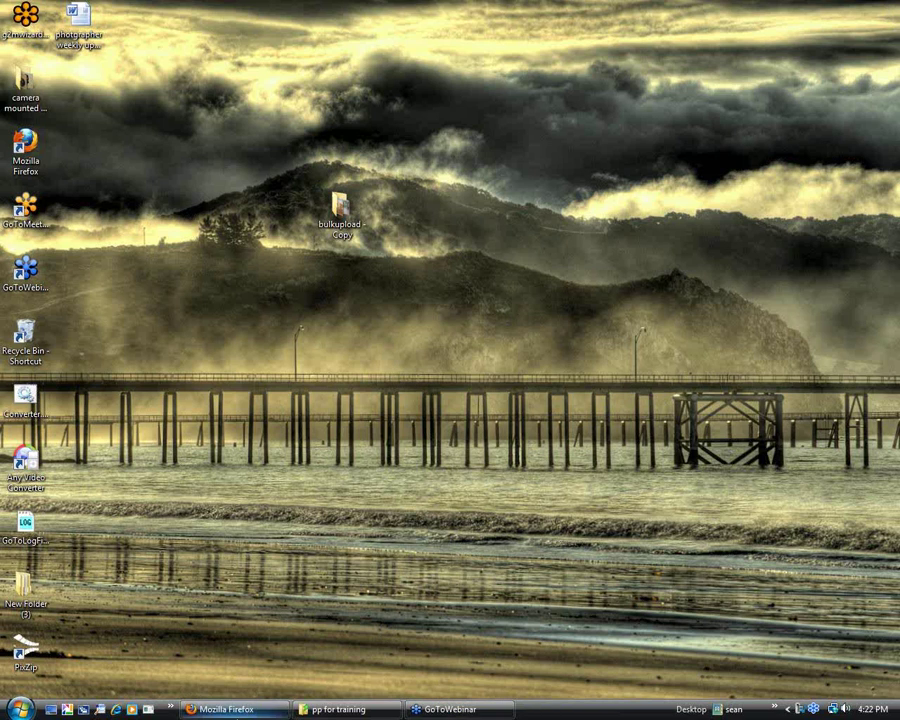
Switch to the tour's order information page in Firefox and copy the alphanumeric tour ID.
{"action": "key", "text": "alt+Tab"}
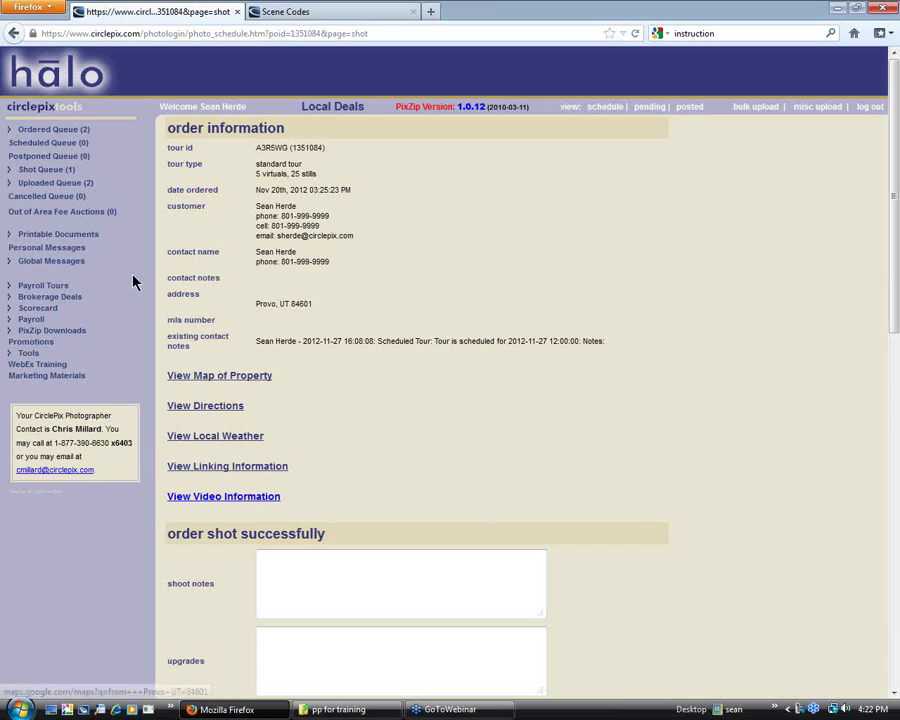
{"action": "left_click", "coordinate": [22, 174]}
{"action": "left_click", "coordinate": [77, 186]}
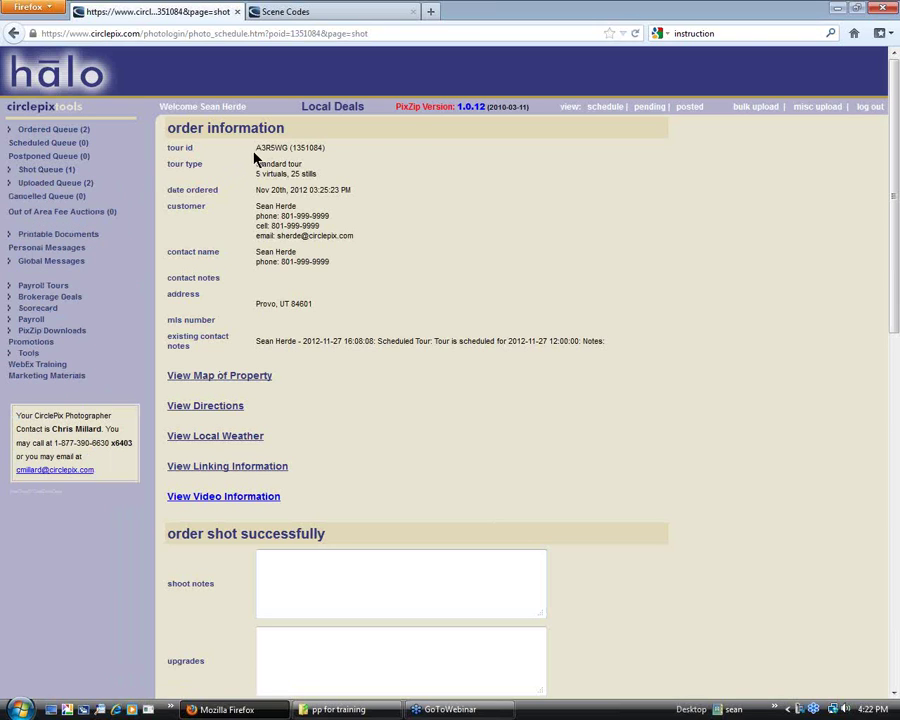
{"action": "left_click_drag", "start_coordinate": [256, 150], "coordinate": [289, 150]}
{"action": "right_click", "coordinate": [289, 151]}
{"action": "left_click", "coordinate": [309, 159]}
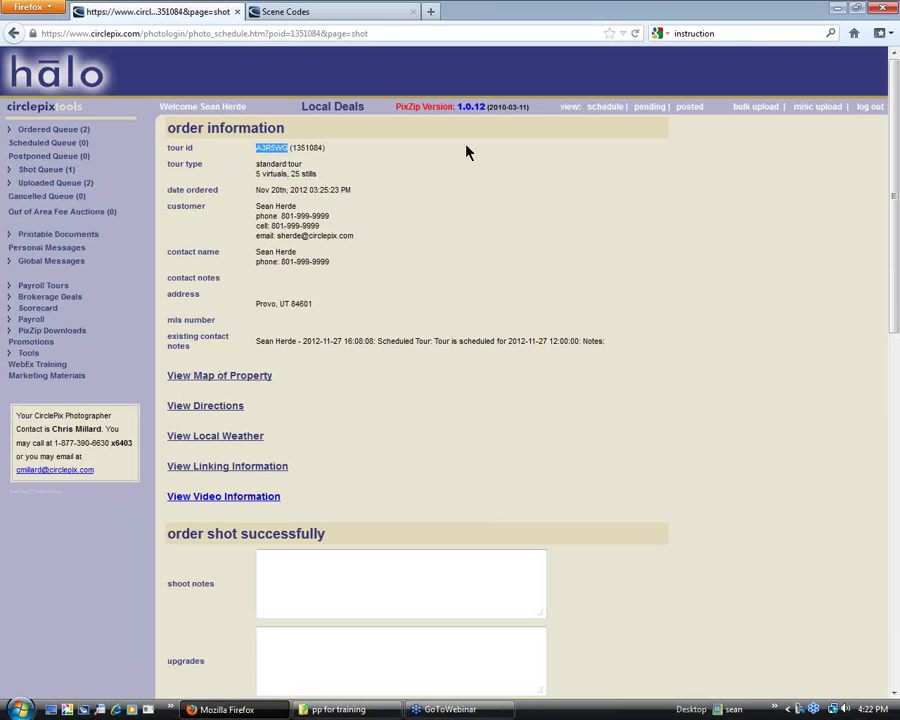
Minimize the browser and rename the "bulkupload - Copy" desktop folder with the copied tour ID.
{"action": "left_click", "coordinate": [837, 8]}
{"action": "right_click", "coordinate": [336, 212]}
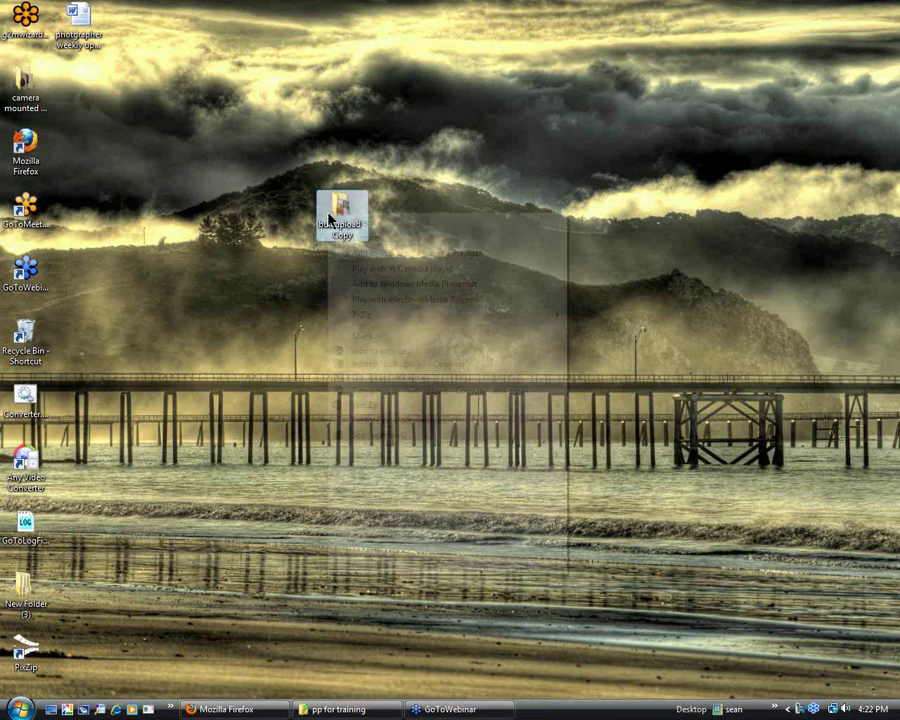
{"action": "left_click", "coordinate": [380, 545]}
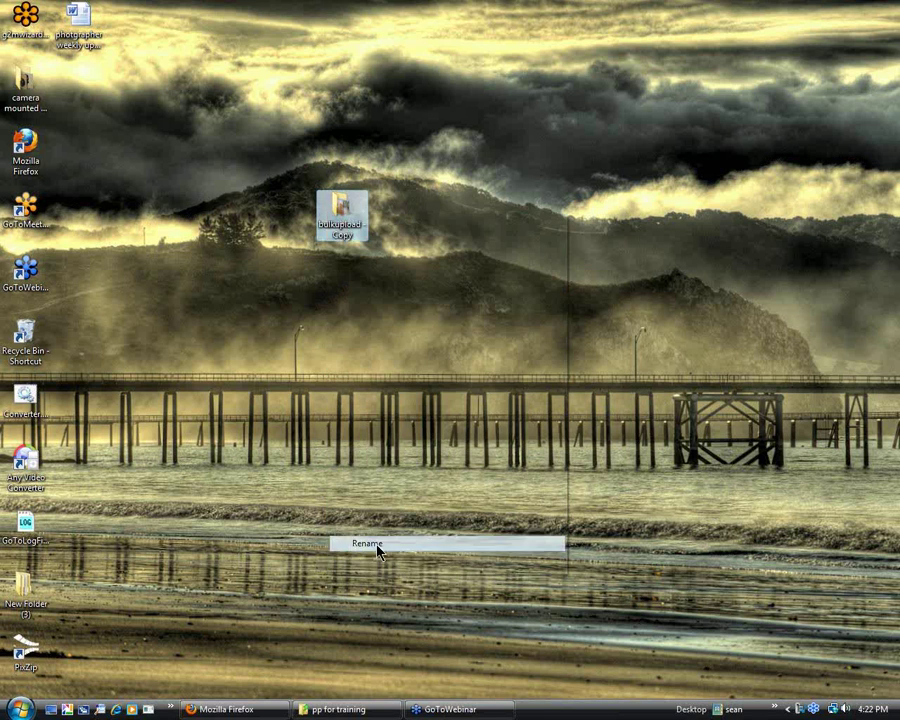
{"action": "right_click", "coordinate": [342, 240]}
{"action": "left_click", "coordinate": [410, 297]}
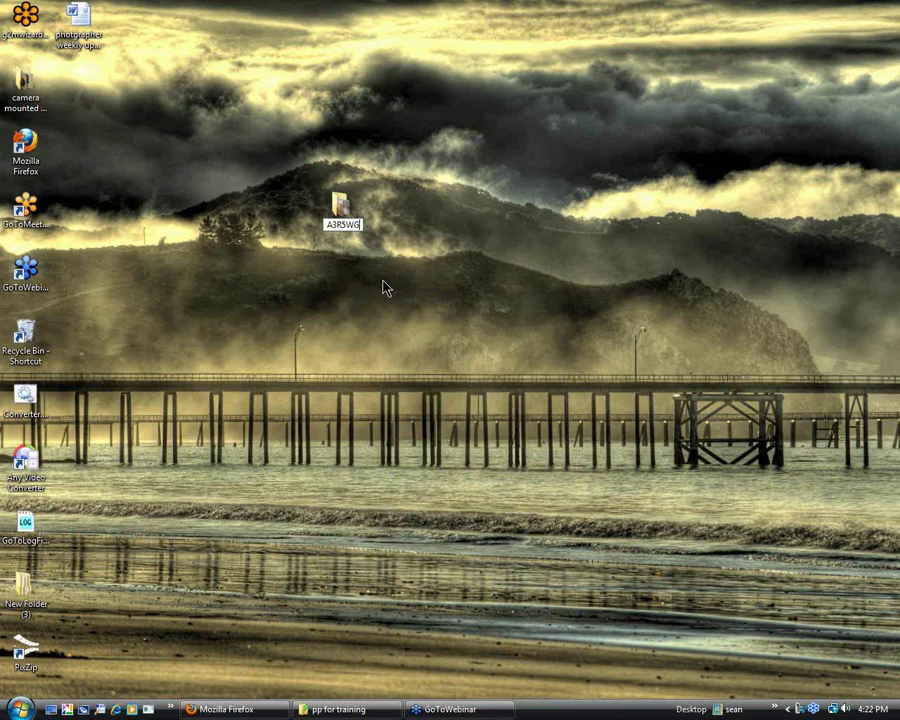
{"action": "key", "text": "Return"}
Open the tour folder in a maximized window and create a subfolder named "ly_hdr" in it.
{"action": "double_click", "coordinate": [341, 216]}
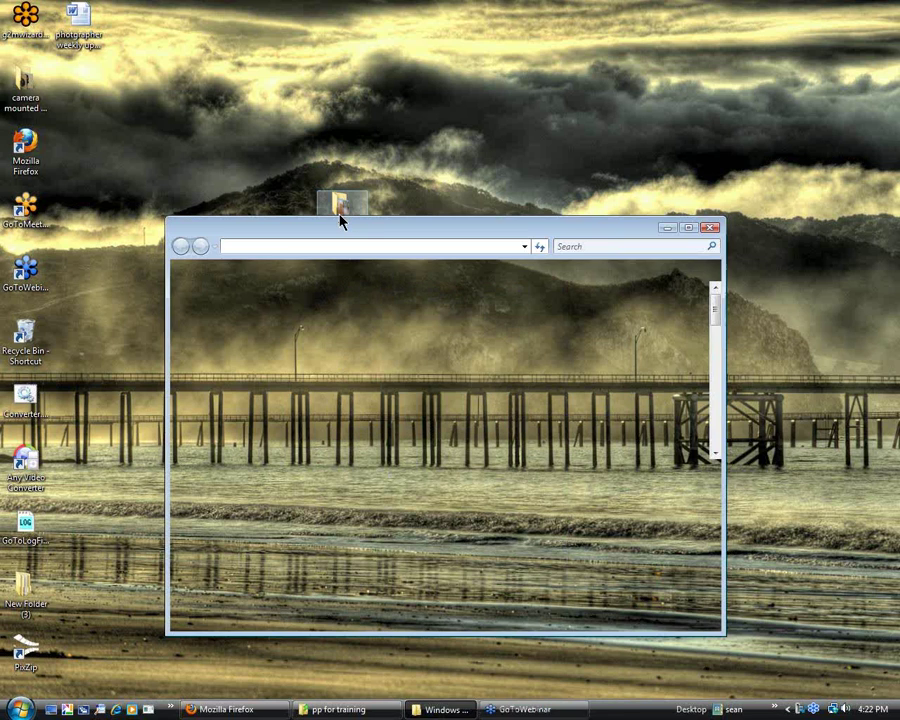
{"action": "left_click", "coordinate": [689, 228]}
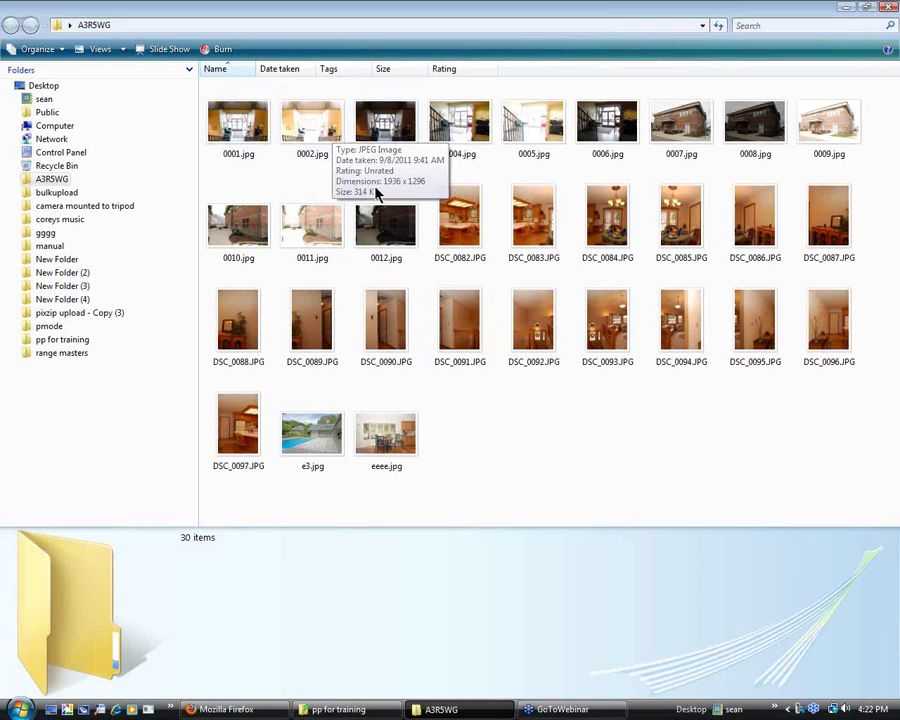
{"action": "right_click", "coordinate": [467, 428]}
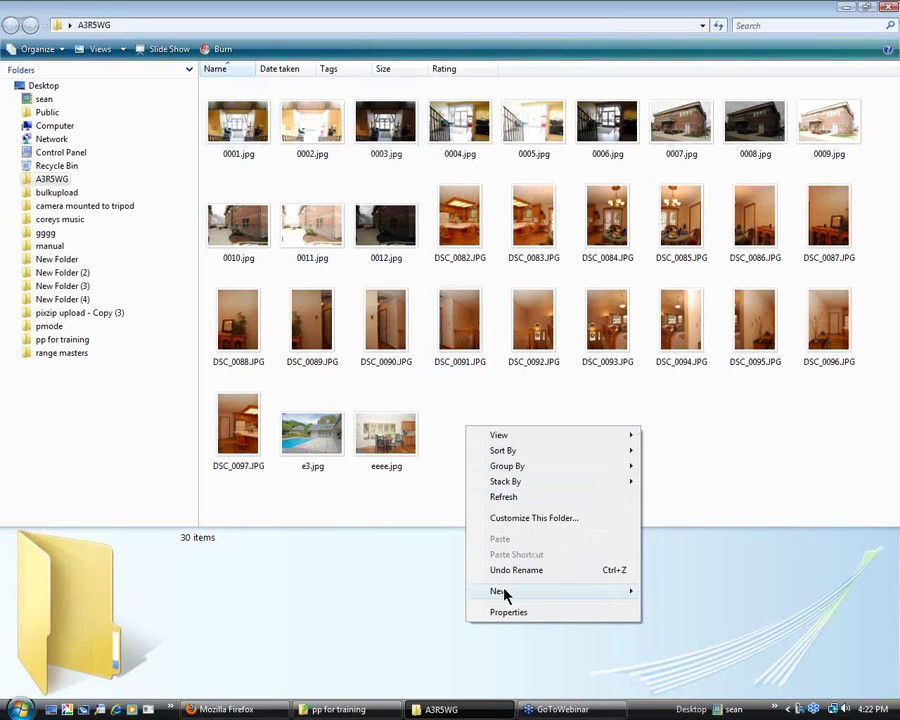
{"action": "mouse_move", "coordinate": [505, 593]}
{"action": "left_click", "coordinate": [716, 355]}
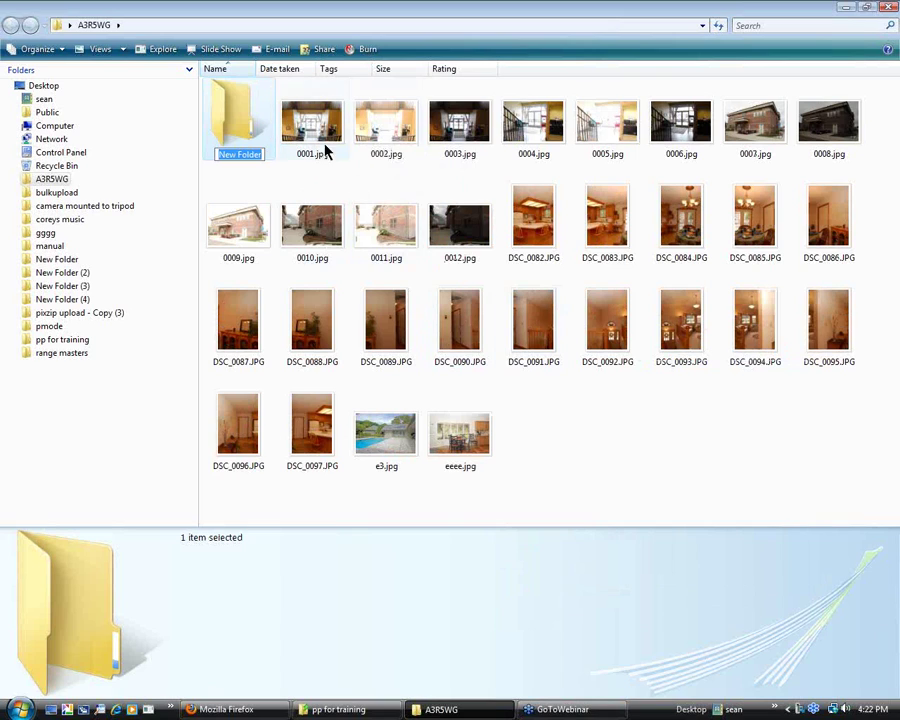
{"action": "type", "text": "y"}
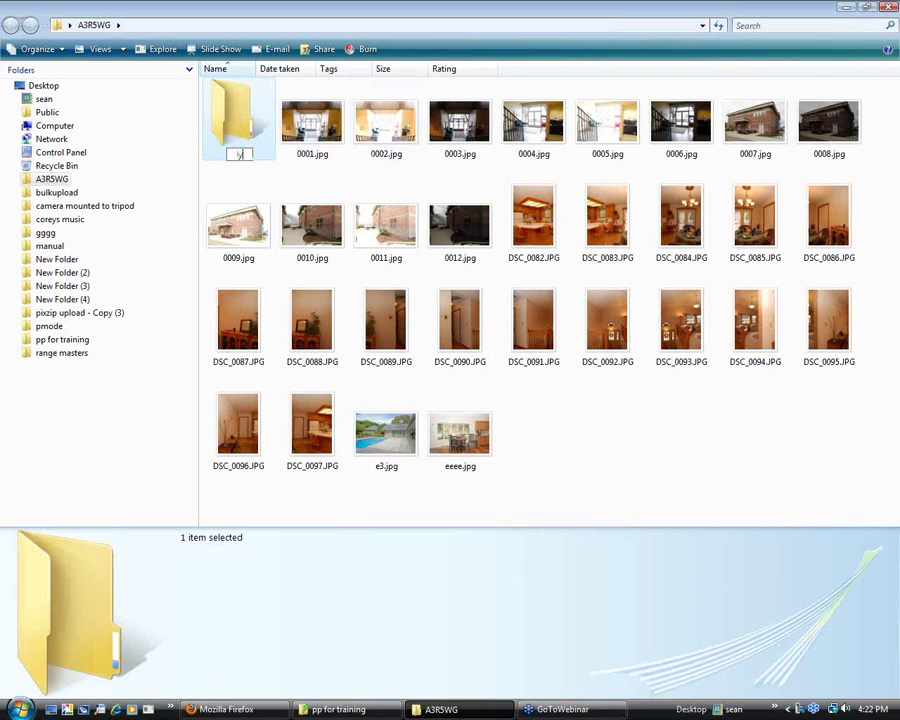
{"action": "type", "text": "_hdr"}
{"action": "left_click", "coordinate": [617, 459]}
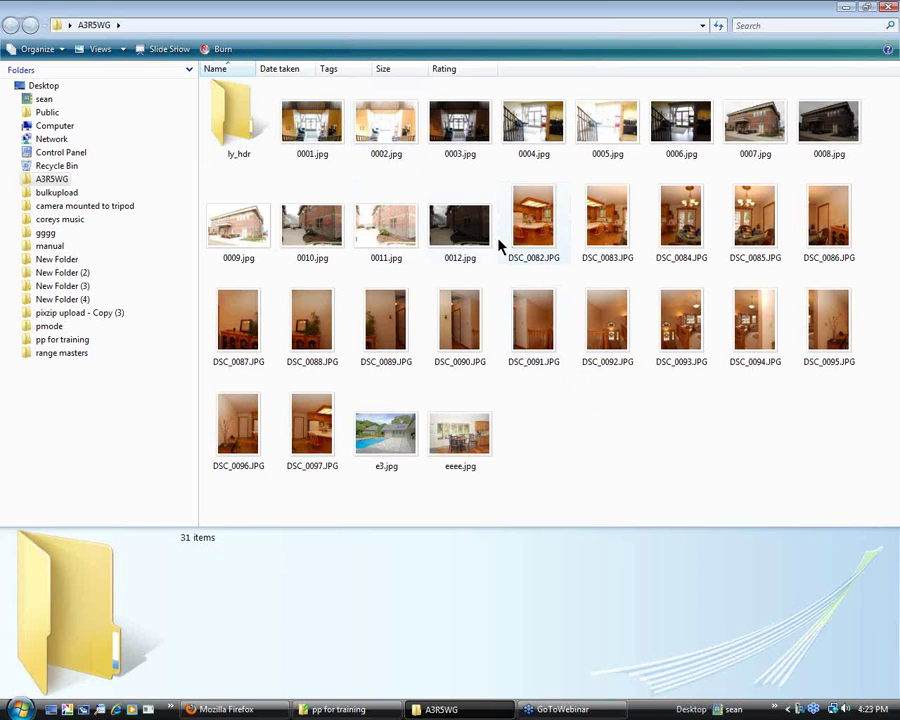
Move photos 0001.jpg, 0002.jpg and 0003.jpg into the ly_hdr folder.
{"action": "left_click", "coordinate": [335, 127]}
{"action": "left_click", "coordinate": [386, 125], "text": "ctrl"}
{"action": "left_click", "coordinate": [460, 125], "text": "ctrl"}
{"action": "left_click_drag", "start_coordinate": [460, 125], "coordinate": [247, 147]}
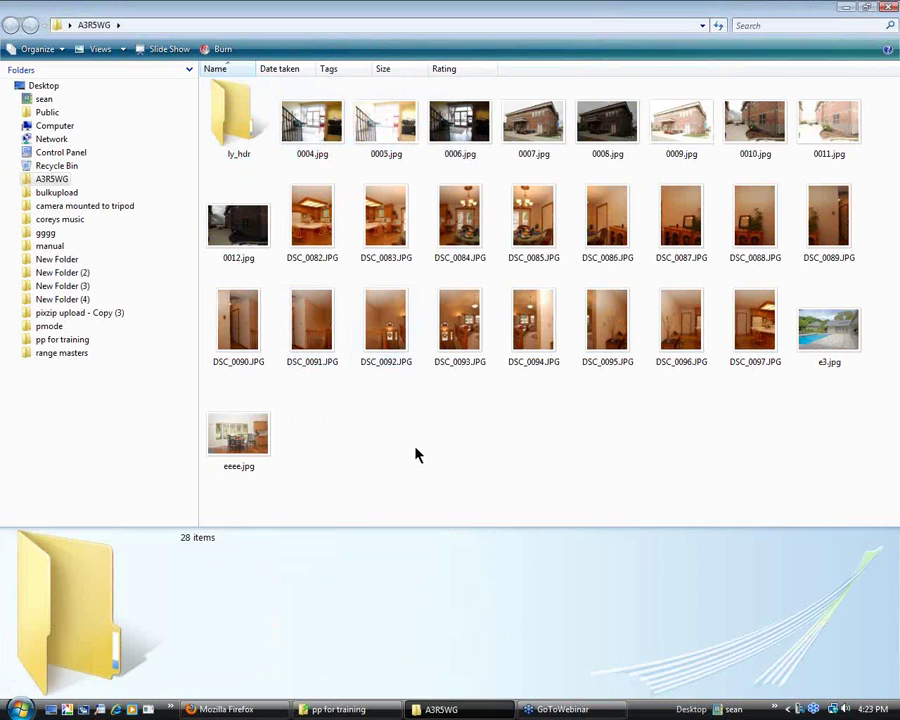
Create a second subfolder in the tour folder named "ly2_hdr".
{"action": "right_click", "coordinate": [388, 428]}
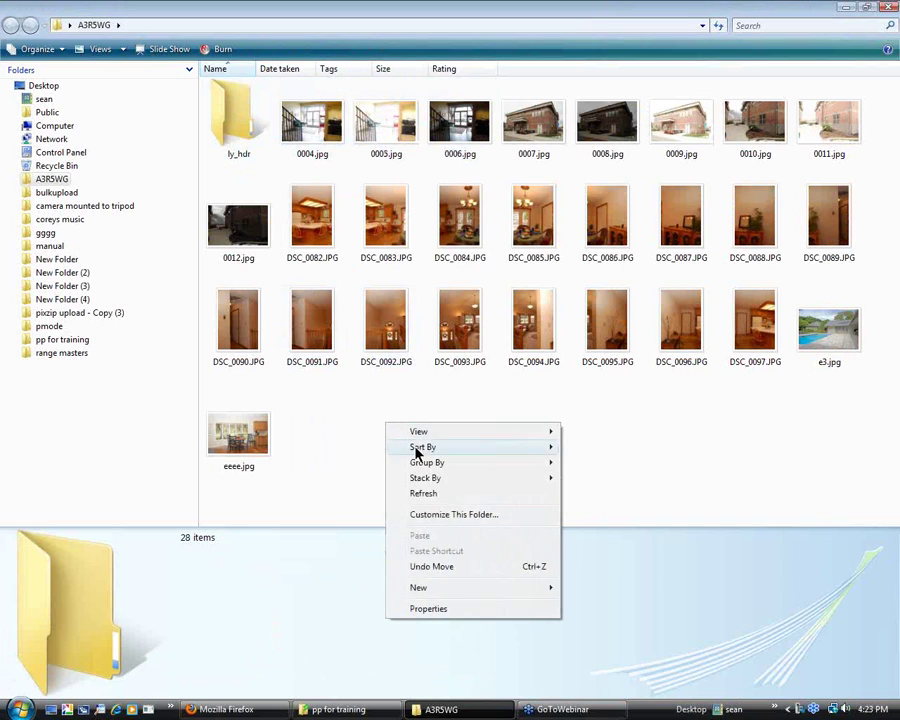
{"action": "mouse_move", "coordinate": [425, 588]}
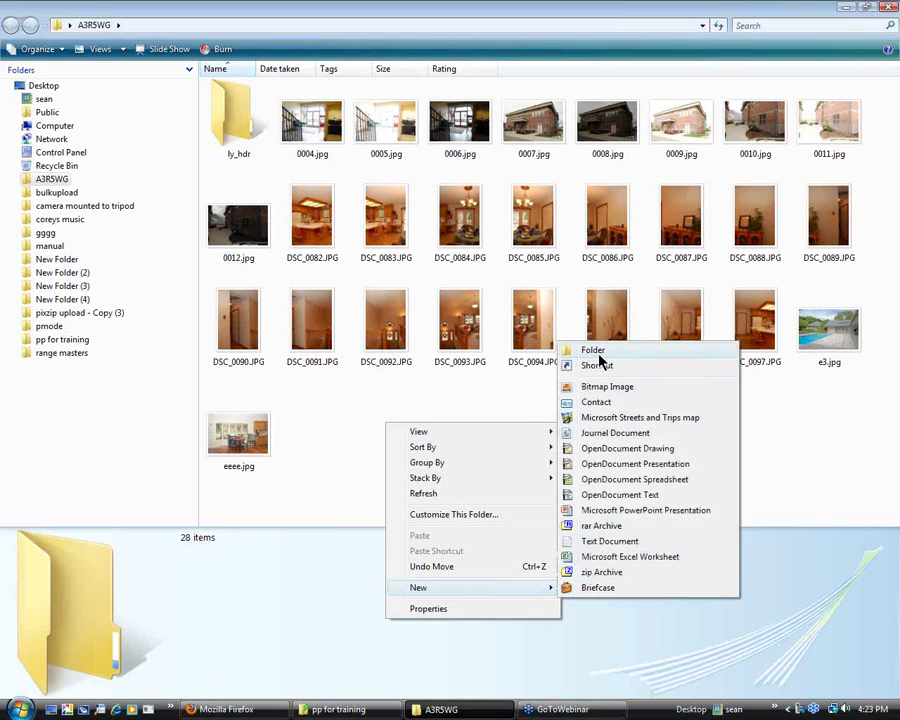
{"action": "left_click", "coordinate": [590, 347]}
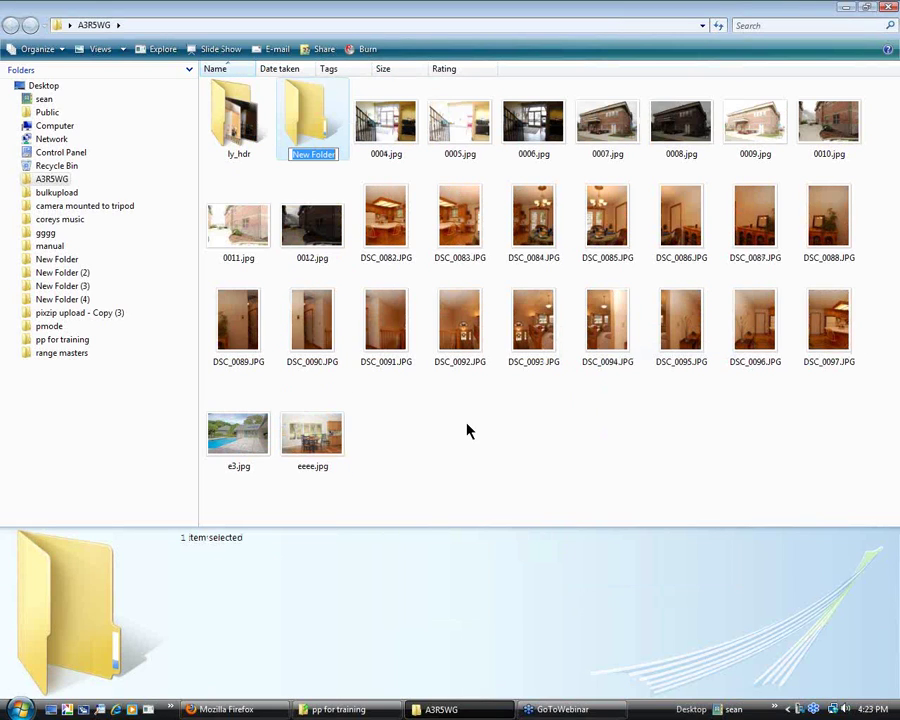
{"action": "type", "text": "ly"}
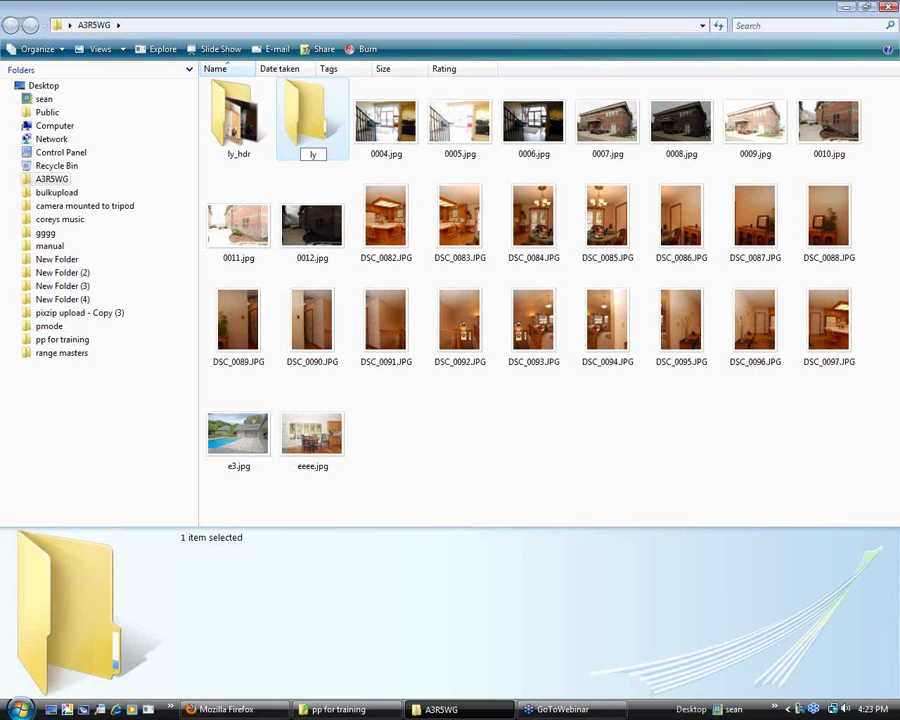
{"action": "type", "text": "2_hdr"}
{"action": "left_click", "coordinate": [468, 431]}
Move photos 0004.jpg, 0005.jpg and 0006.jpg into the ly2_hdr folder.
{"action": "left_click", "coordinate": [378, 128]}
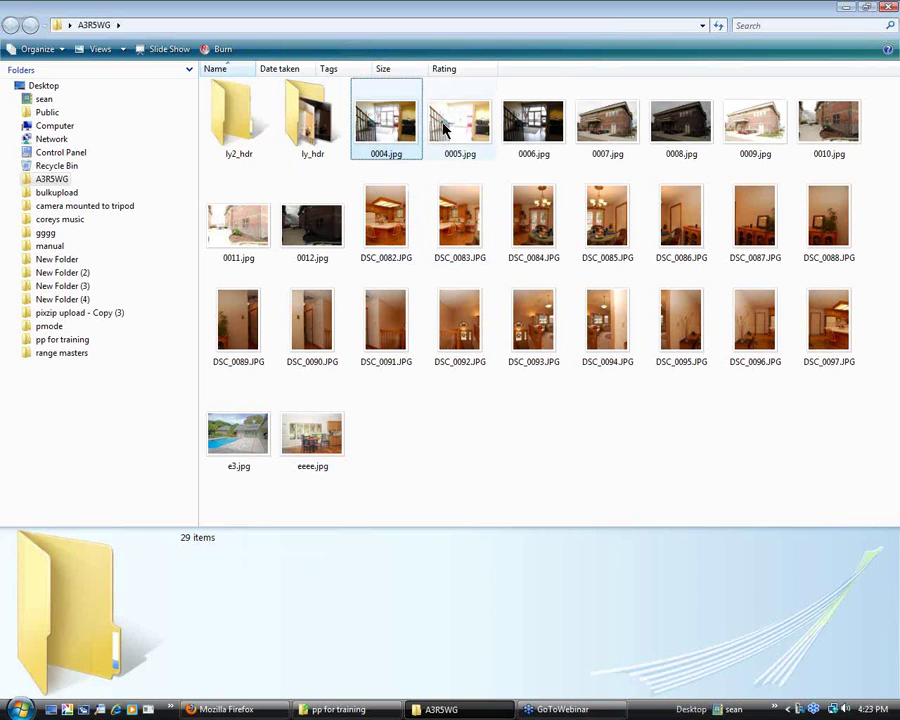
{"action": "left_click", "coordinate": [458, 125], "text": "ctrl"}
{"action": "left_click", "coordinate": [533, 132], "text": "ctrl"}
{"action": "left_click_drag", "start_coordinate": [533, 132], "coordinate": [232, 143]}
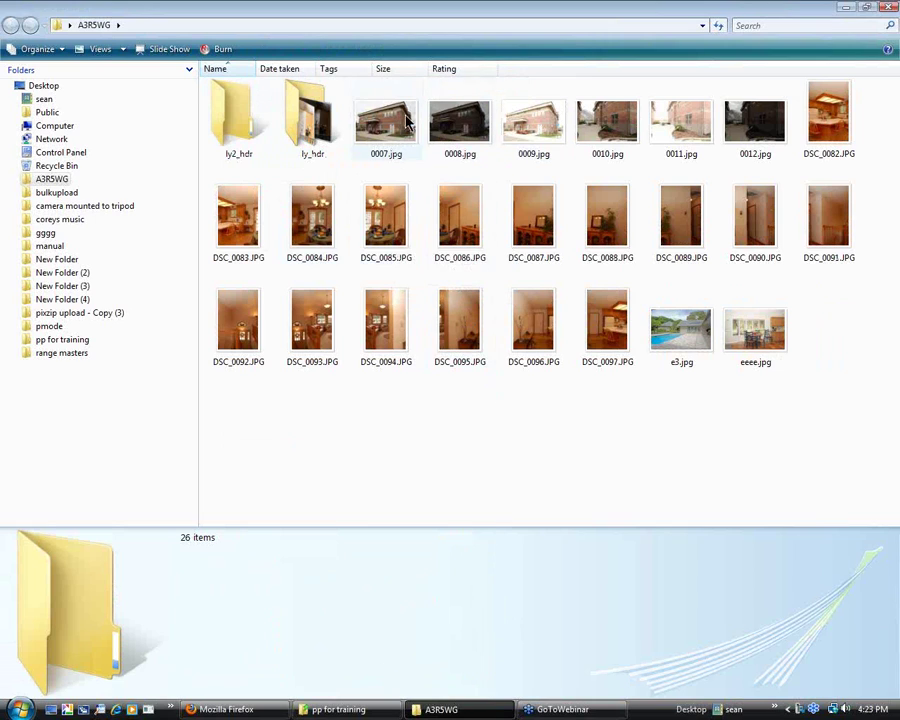
Create a subfolder named "front_hdr" in the tour folder for the front exterior shots.
{"action": "right_click", "coordinate": [395, 419]}
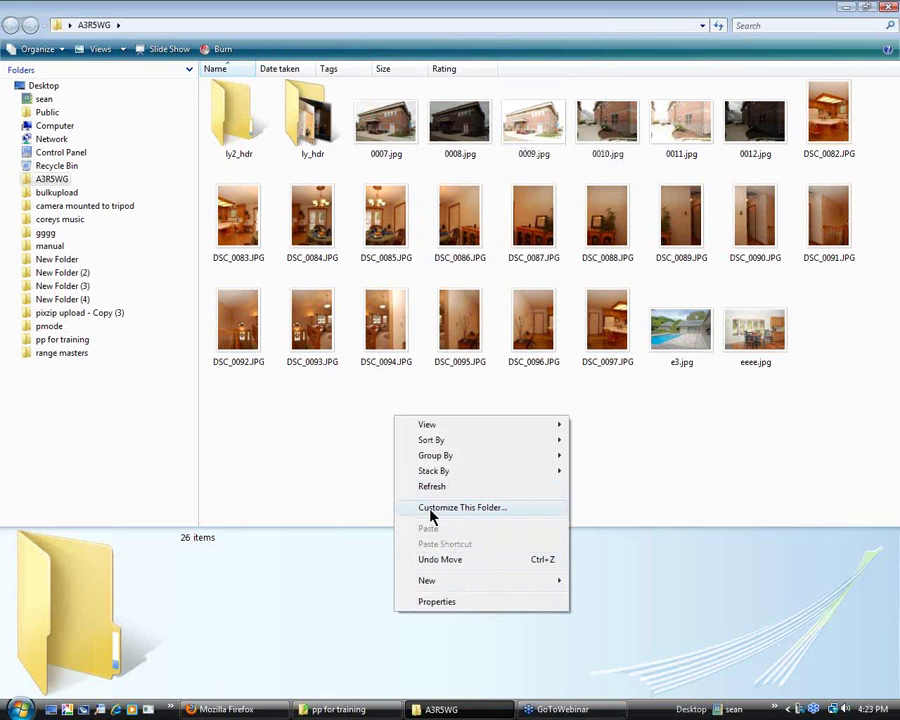
{"action": "mouse_move", "coordinate": [437, 580]}
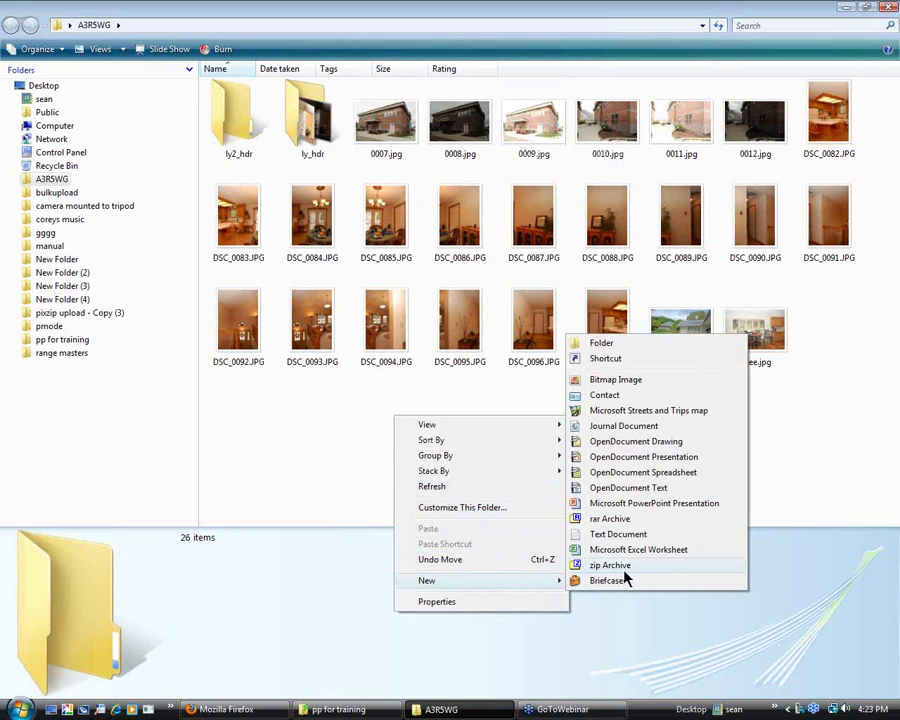
{"action": "left_click", "coordinate": [612, 344]}
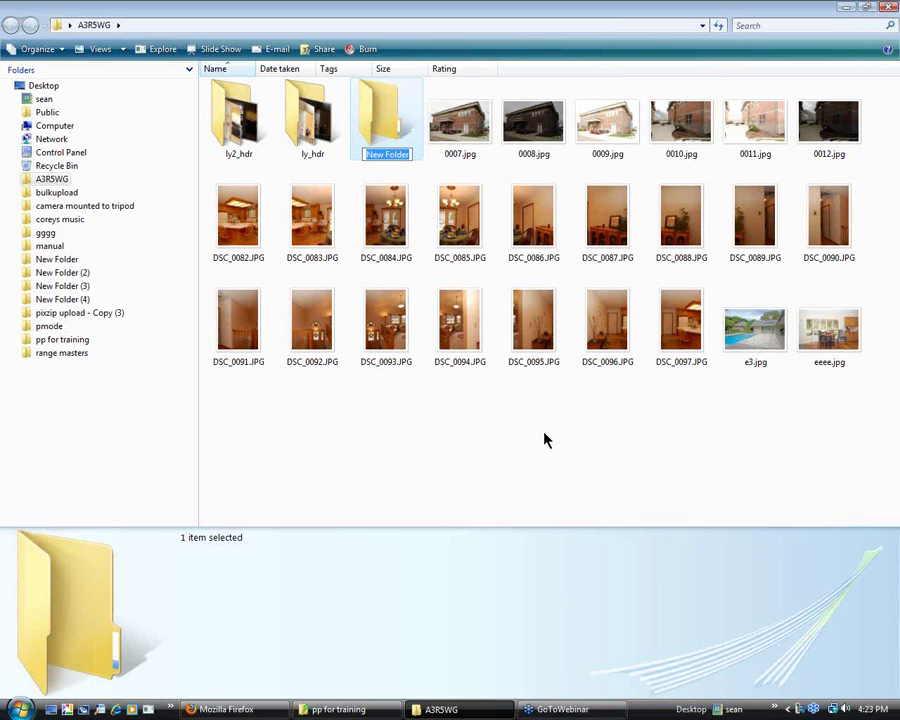
{"action": "type", "text": "front_hdr"}
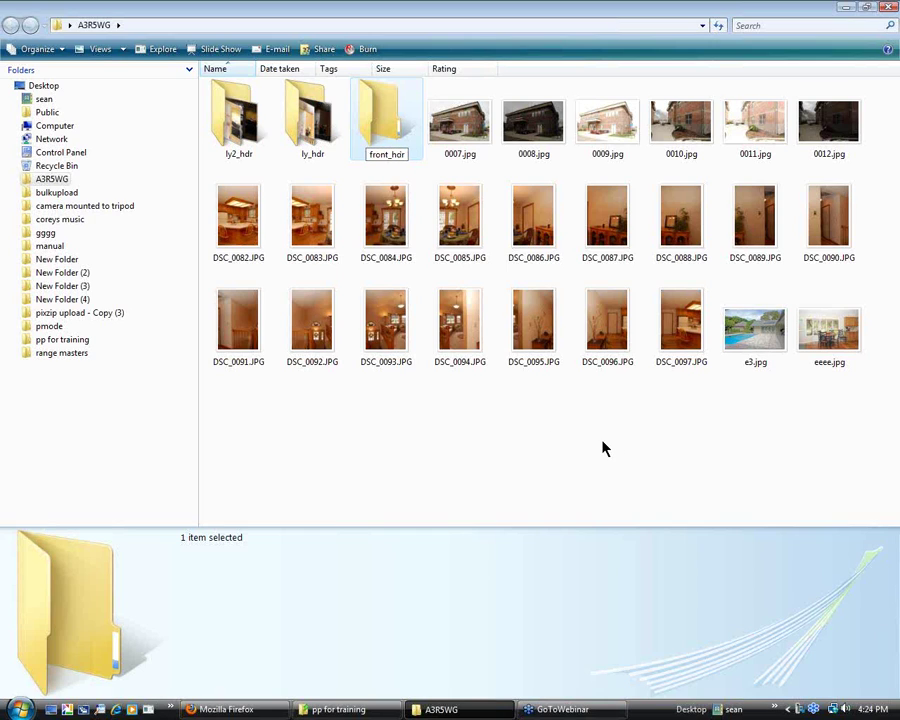
{"action": "left_click", "coordinate": [604, 449]}
Move photos 0007.jpg, 0008.jpg and 0009.jpg into the front_hdr folder.
{"action": "left_click", "coordinate": [460, 125]}
{"action": "left_click", "coordinate": [533, 125], "text": "ctrl"}
{"action": "left_click", "coordinate": [610, 125], "text": "ctrl"}
{"action": "left_click_drag", "start_coordinate": [514, 145], "coordinate": [230, 150]}
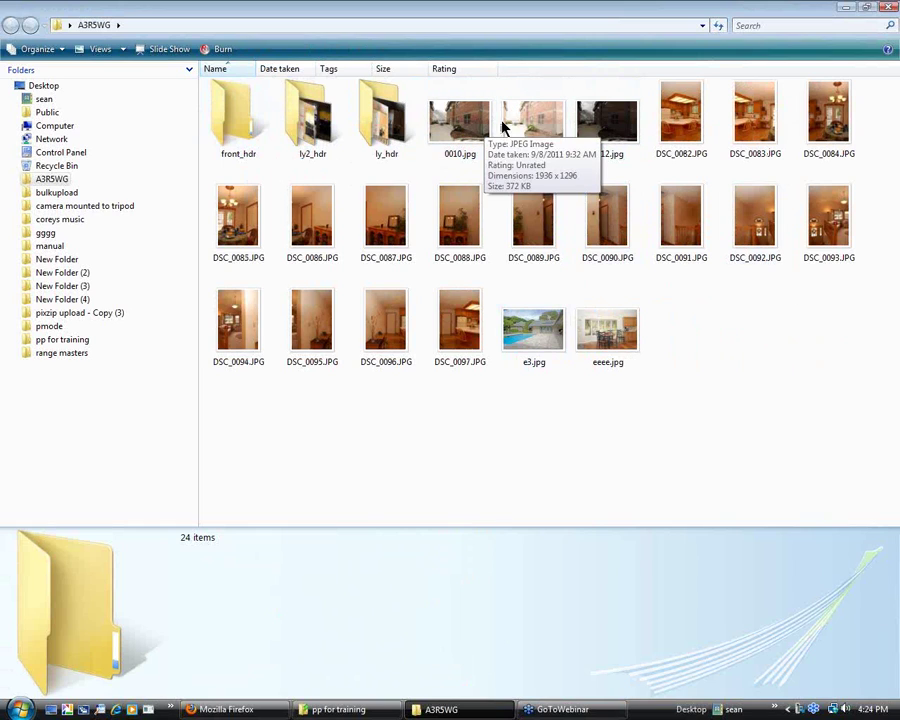
Create a subfolder named "siyd_hdr" in the tour folder for the side yard shots.
{"action": "right_click", "coordinate": [523, 441]}
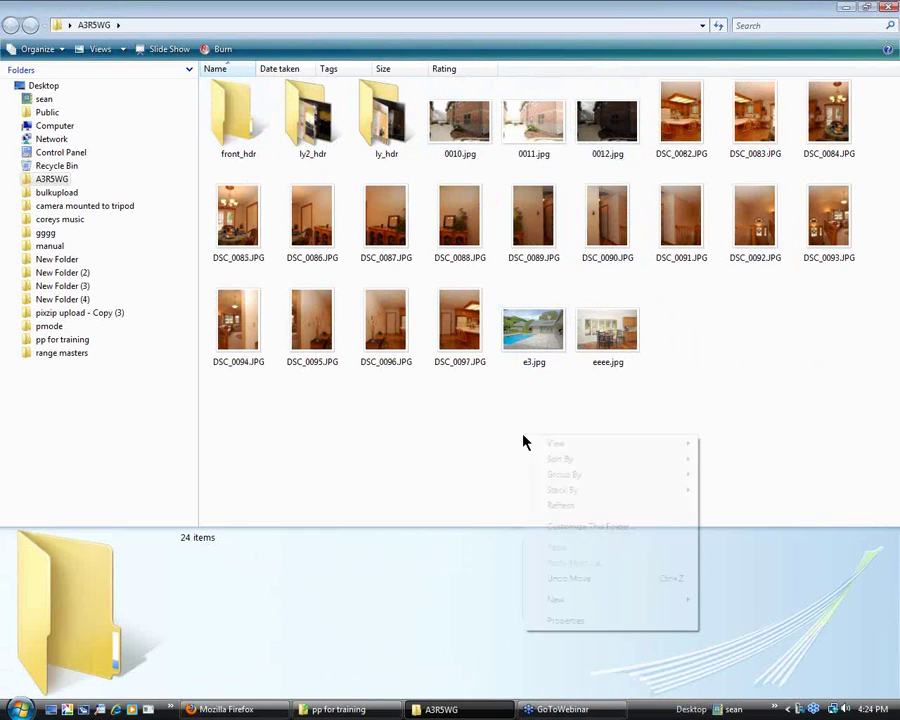
{"action": "mouse_move", "coordinate": [563, 605]}
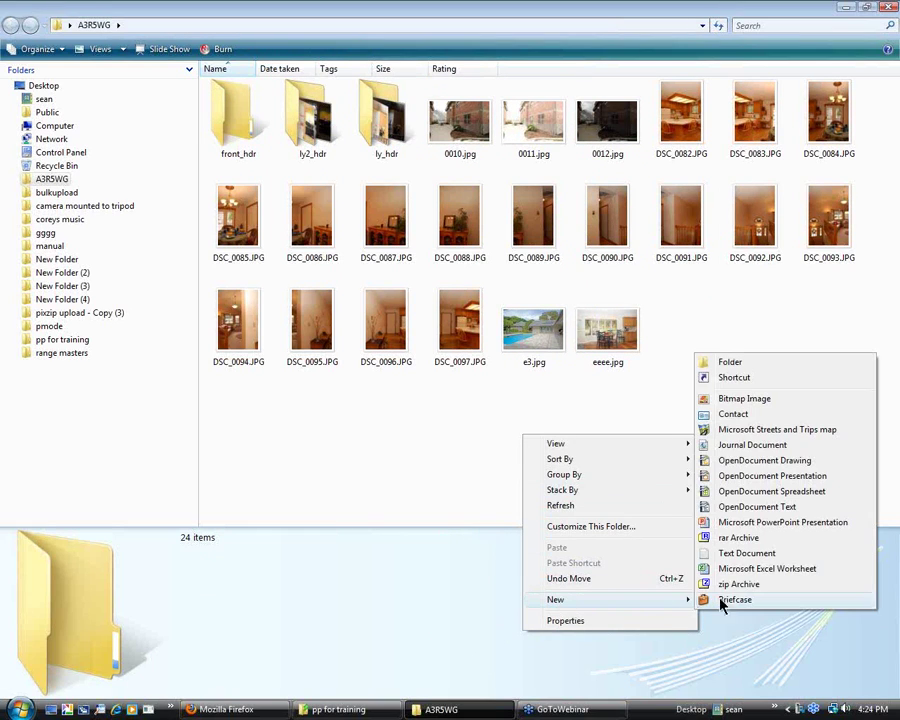
{"action": "left_click", "coordinate": [718, 365]}
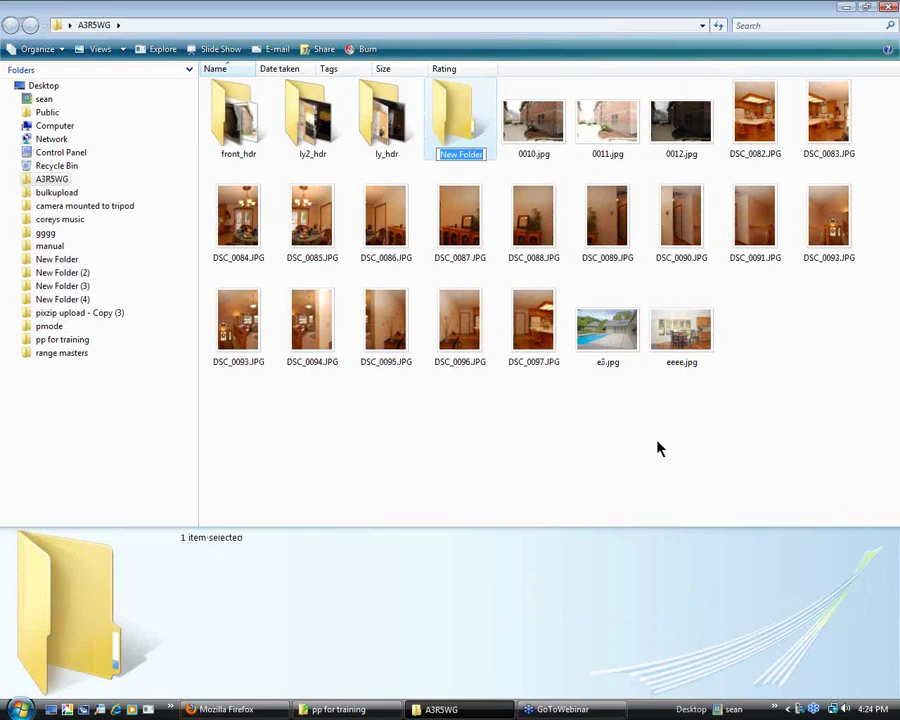
{"action": "type", "text": "siy"}
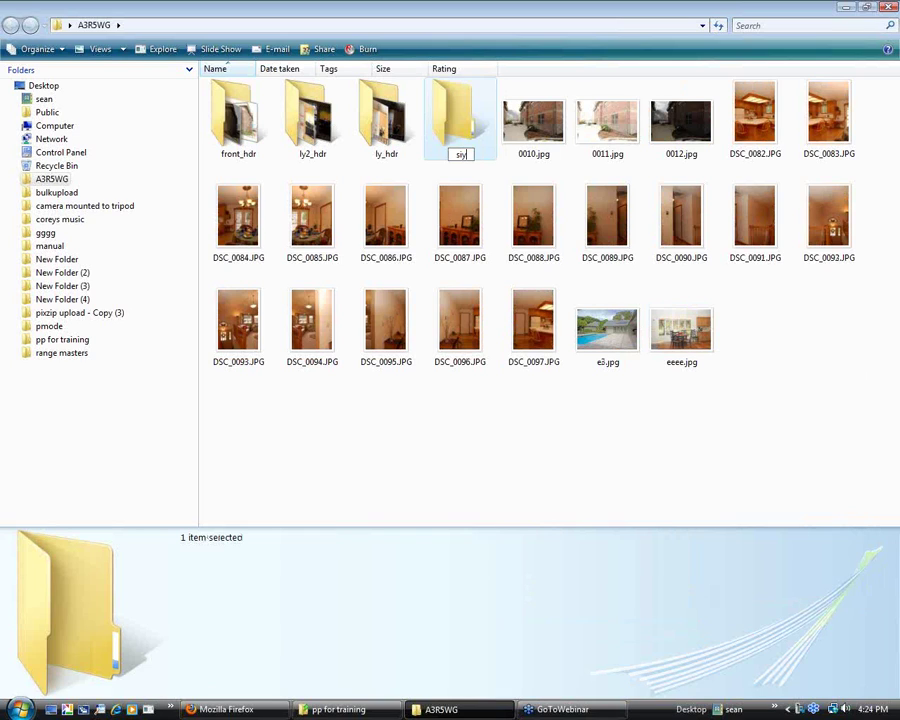
{"action": "type", "text": "d_hdr"}
{"action": "left_click", "coordinate": [663, 448]}
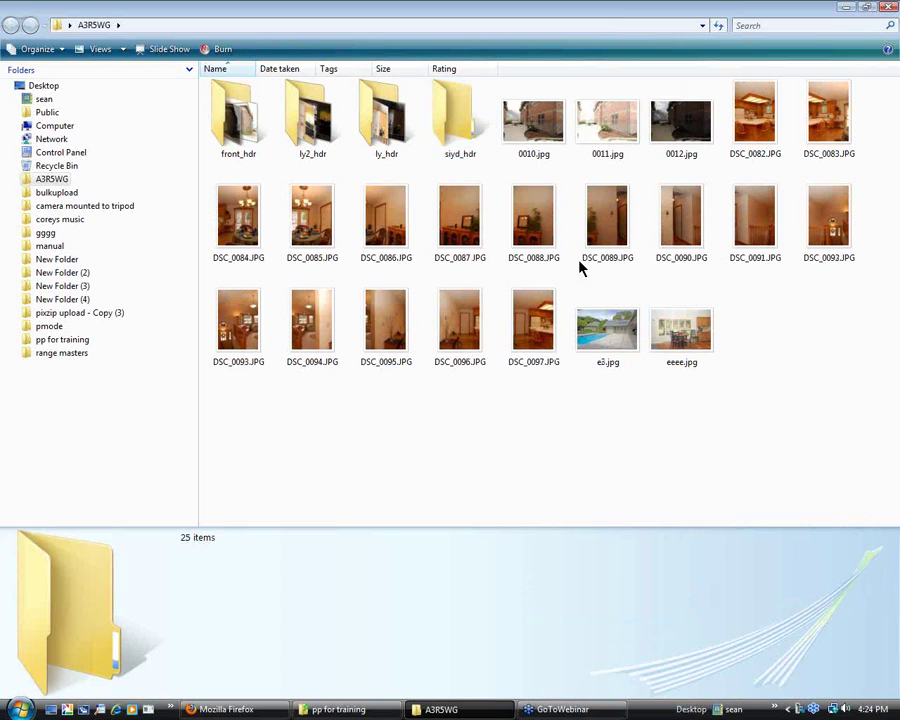
Move photos 0010.jpg, 0011.jpg and 0012.jpg into the siyd_hdr folder.
{"action": "left_click", "coordinate": [525, 136]}
{"action": "left_click", "coordinate": [680, 125], "text": "shift"}
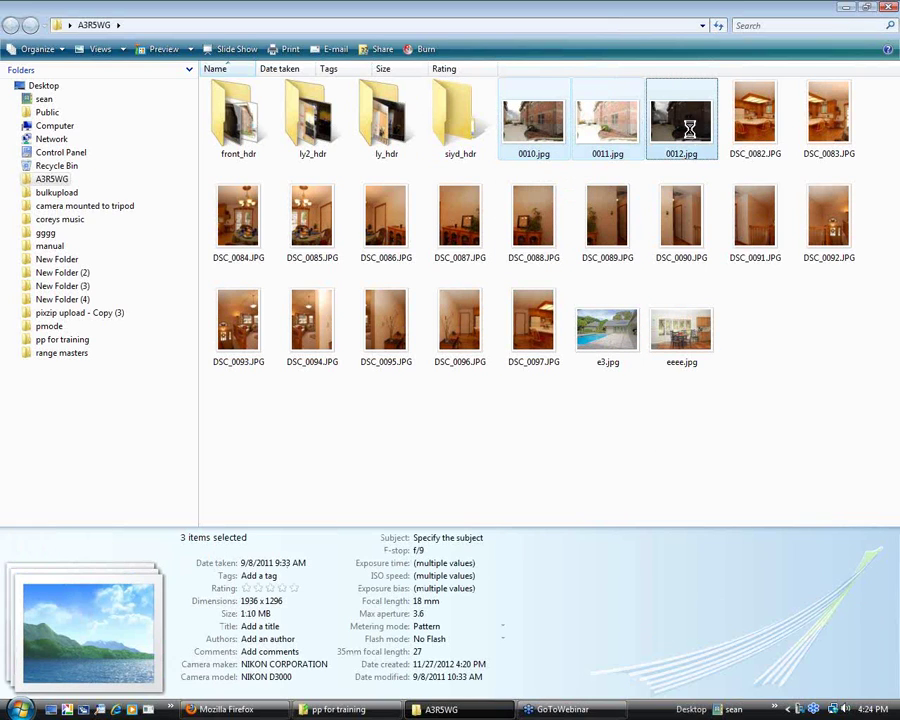
{"action": "left_click_drag", "start_coordinate": [680, 130], "coordinate": [452, 143]}
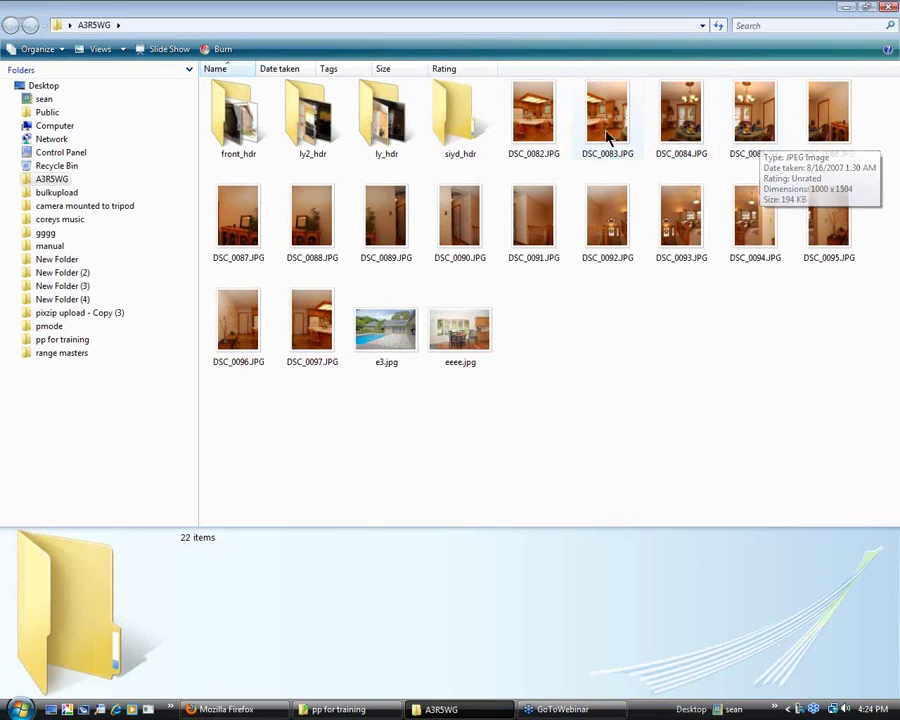
Create a subfolder named "ki" in the tour folder for the kitchen shots.
{"action": "right_click", "coordinate": [629, 291]}
{"action": "mouse_move", "coordinate": [634, 460]}
{"action": "left_click", "coordinate": [586, 461]}
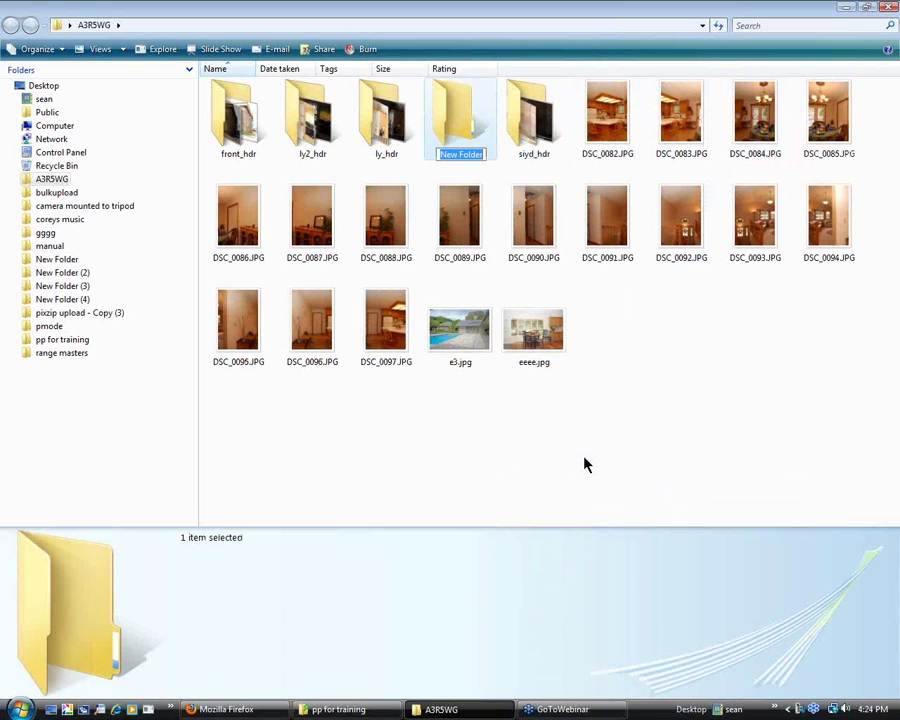
{"action": "type", "text": "s"}
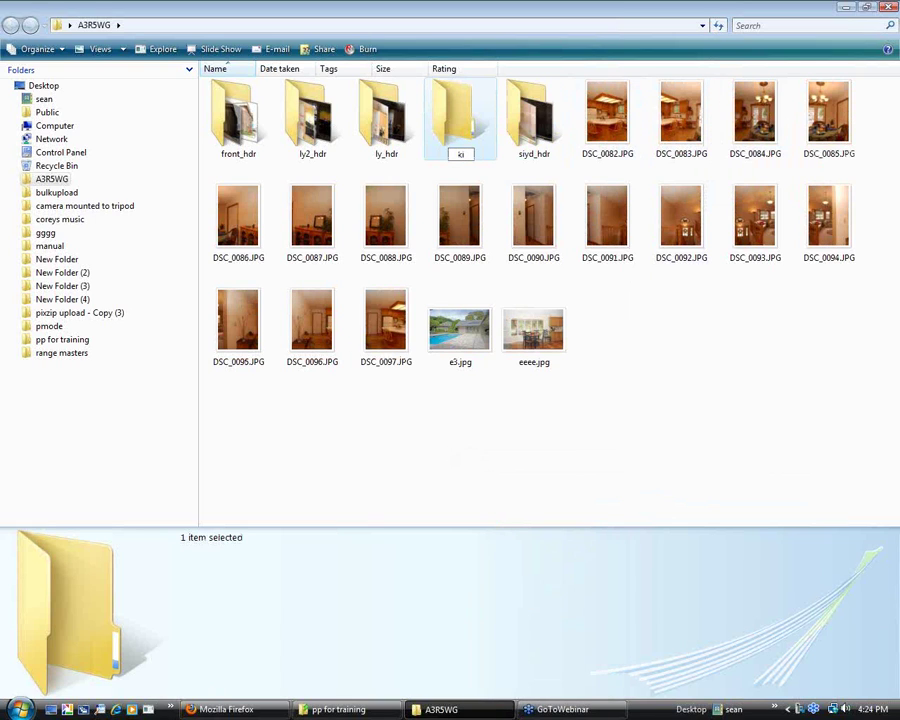
{"action": "type", "text": "i"}
{"action": "left_click", "coordinate": [697, 385]}
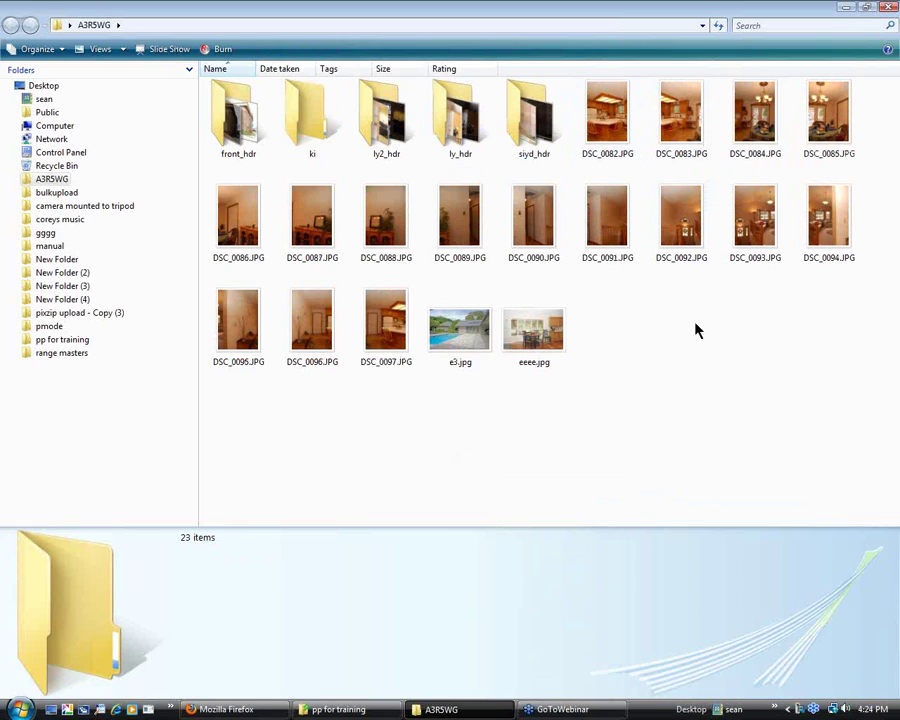
Move all photos from DSC_0082.JPG through DSC_0097.JPG into the ki folder.
{"action": "left_click", "coordinate": [607, 115]}
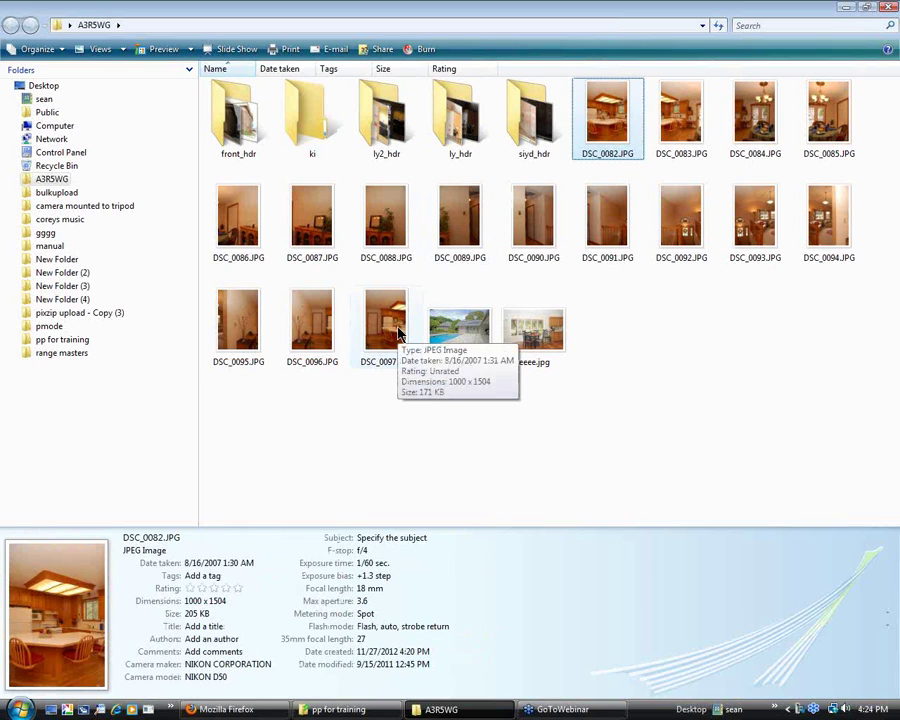
{"action": "left_click", "coordinate": [392, 322], "text": "shift"}
{"action": "left_click_drag", "start_coordinate": [626, 95], "coordinate": [307, 141]}
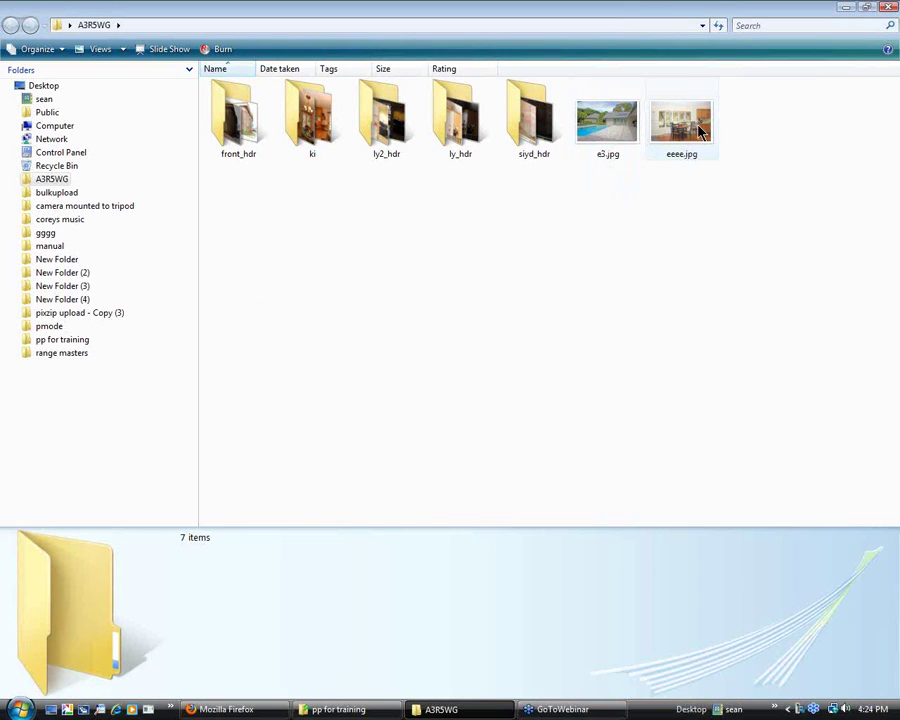
Create a subfolder named "stills" in the tour folder.
{"action": "right_click", "coordinate": [406, 282]}
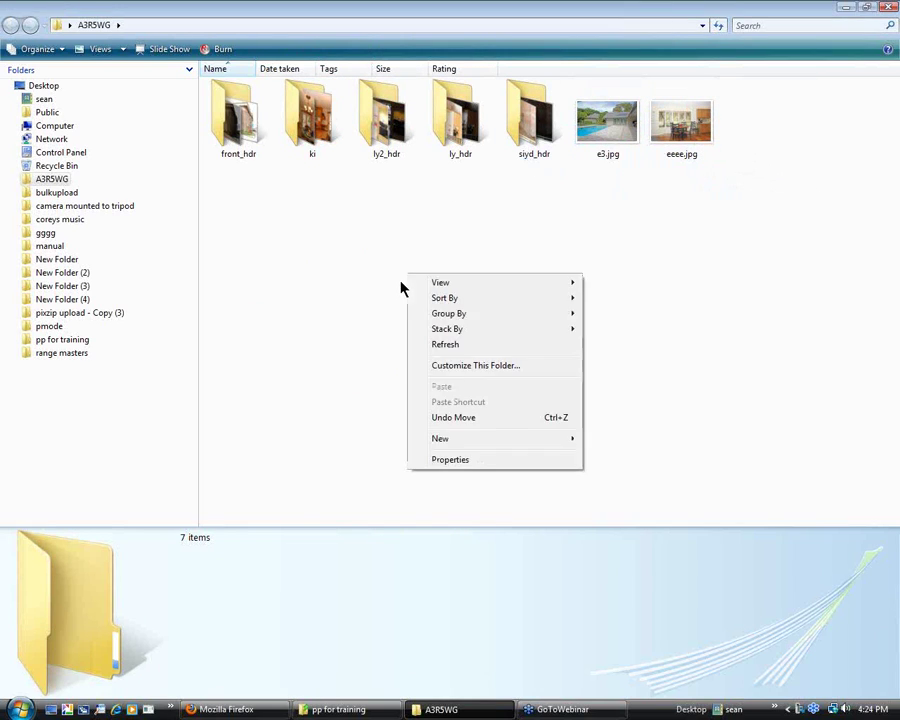
{"action": "mouse_move", "coordinate": [500, 446]}
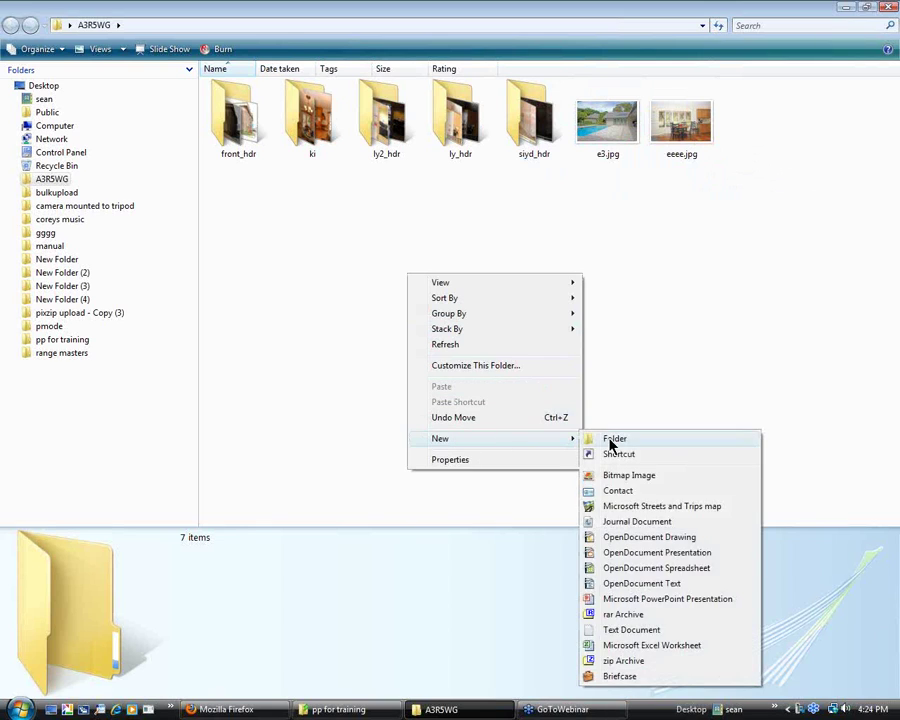
{"action": "left_click", "coordinate": [612, 441]}
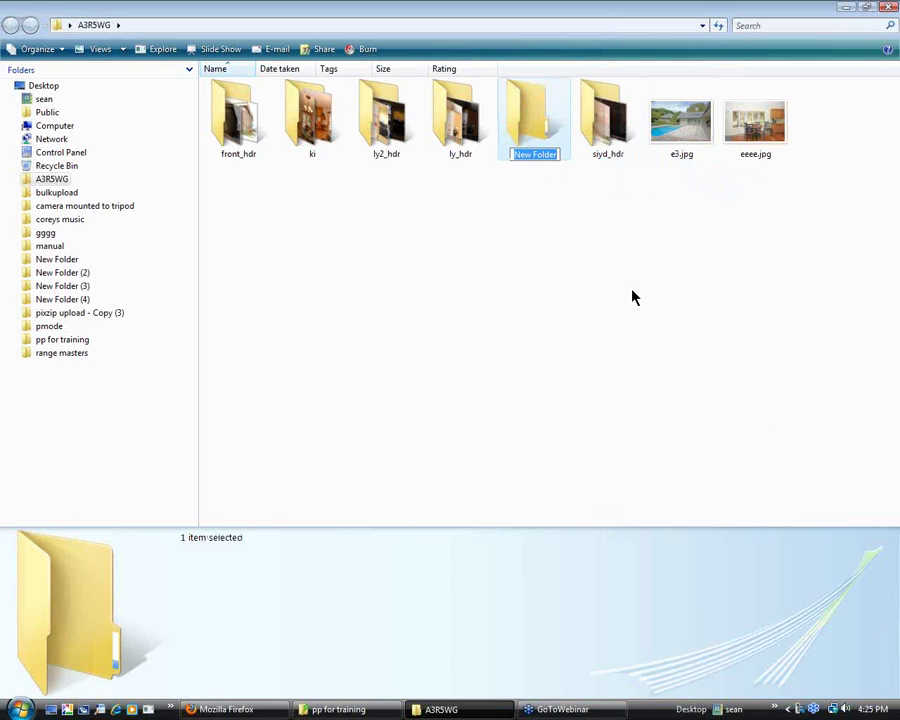
{"action": "type", "text": "stills"}
{"action": "key", "text": "Return"}
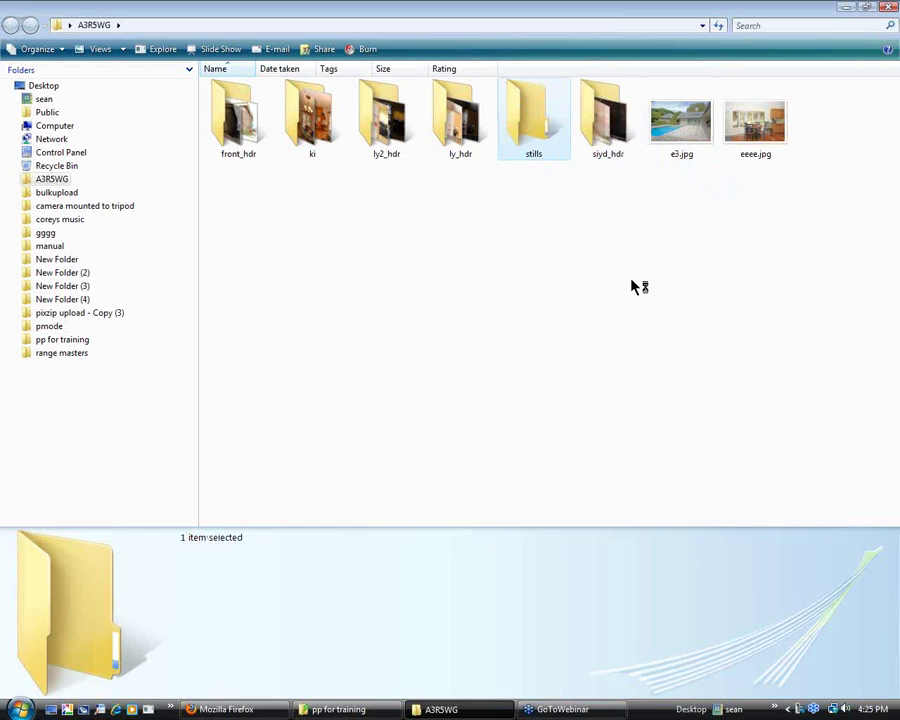
Move the remaining photos e3.jpg and eeee.jpg into the stills folder.
{"action": "left_click", "coordinate": [697, 127]}
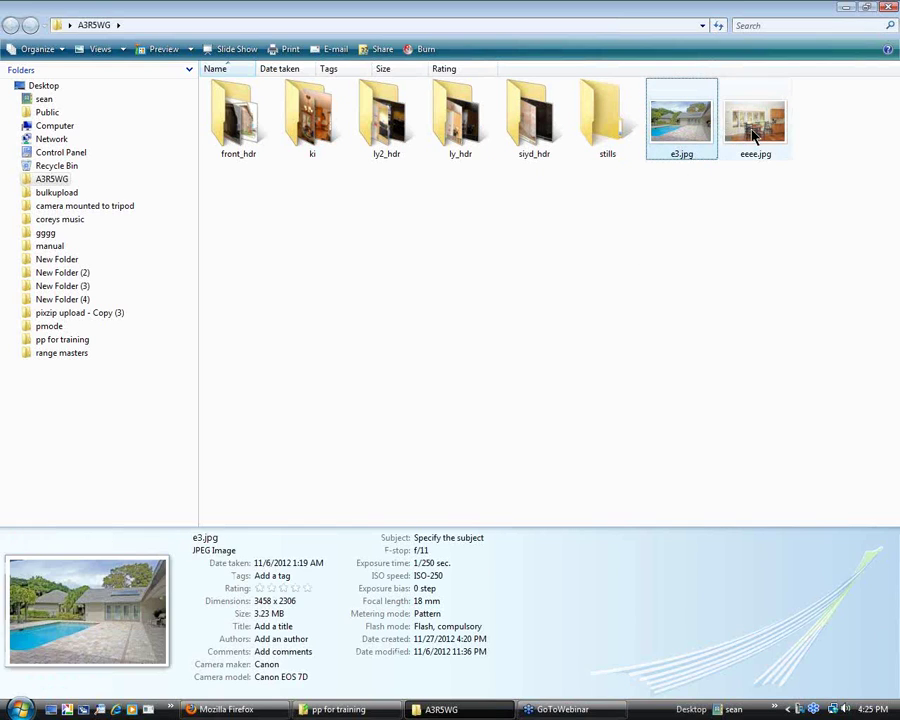
{"action": "left_click", "coordinate": [753, 133], "text": "ctrl"}
{"action": "left_click_drag", "start_coordinate": [753, 136], "coordinate": [616, 141]}
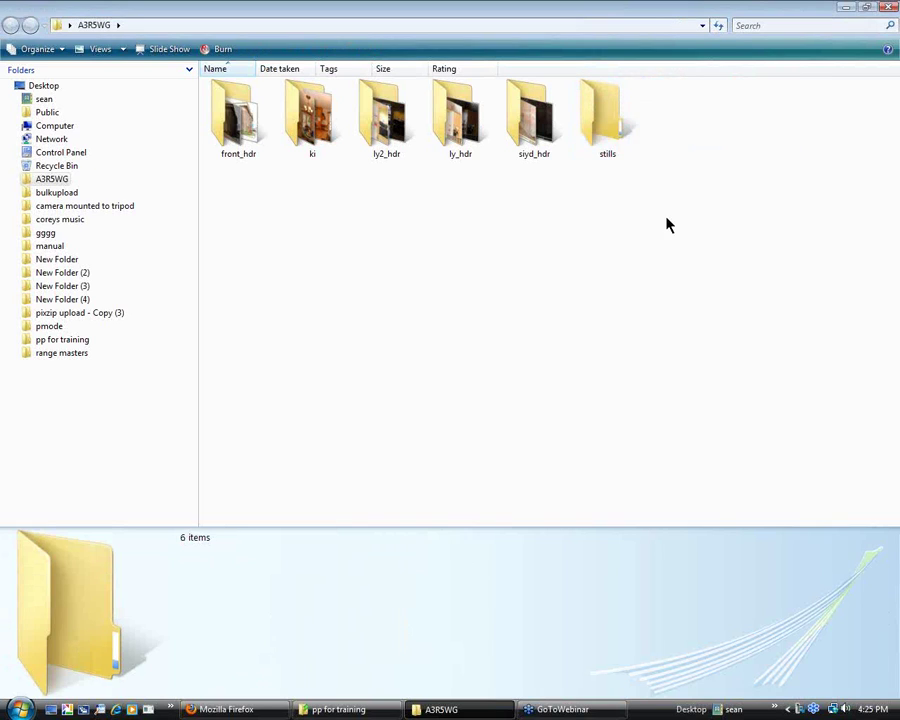
Open the stills folder and rename the swimming pool photo e3.jpg to pool.jpg.
{"action": "double_click", "coordinate": [612, 138]}
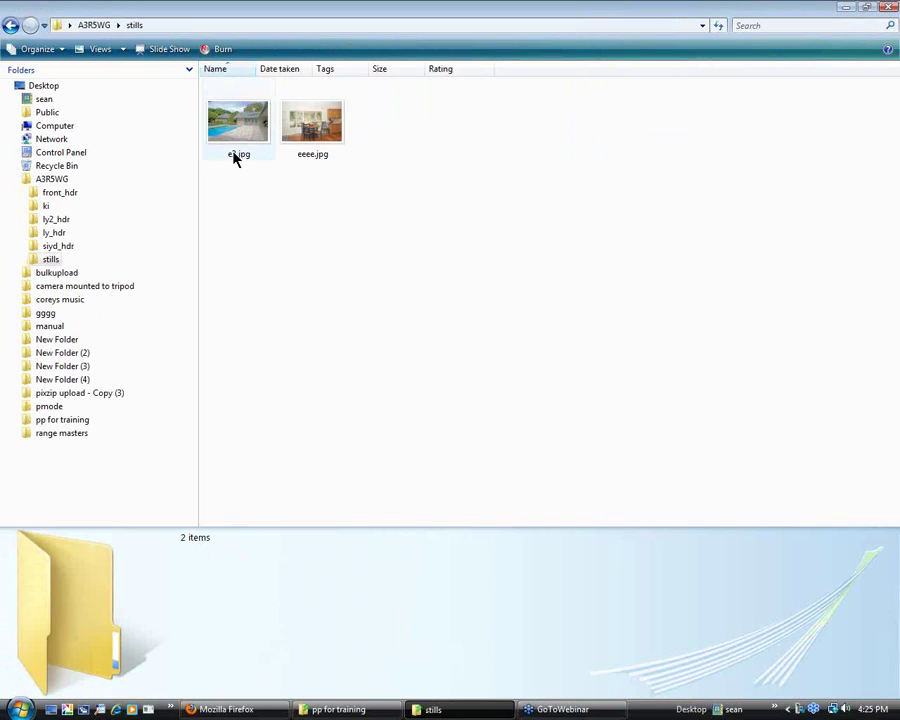
{"action": "right_click", "coordinate": [234, 154]}
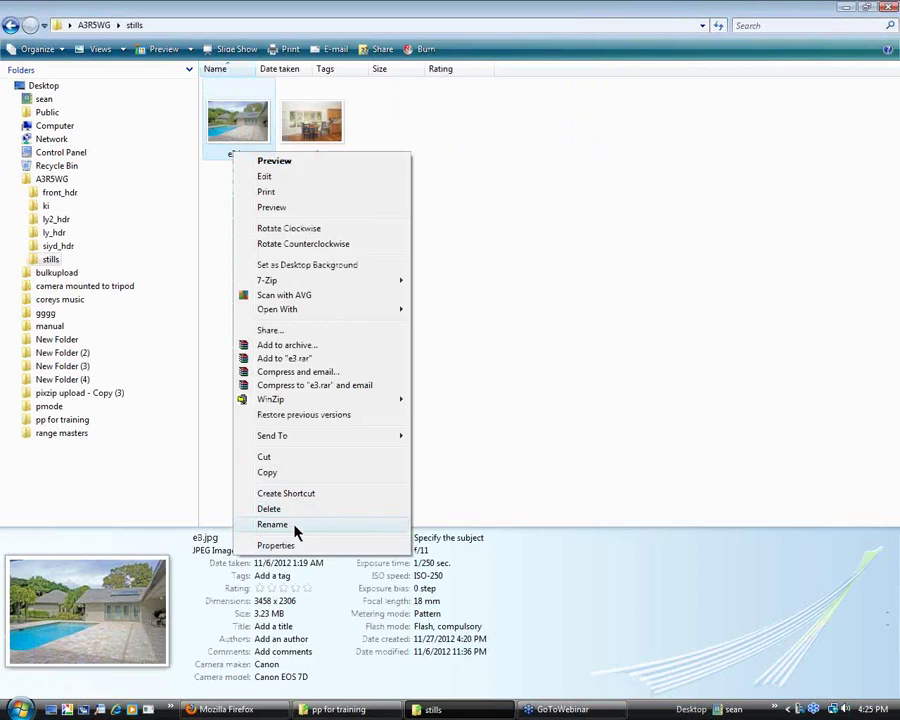
{"action": "left_click", "coordinate": [292, 524]}
{"action": "type", "text": "pool"}
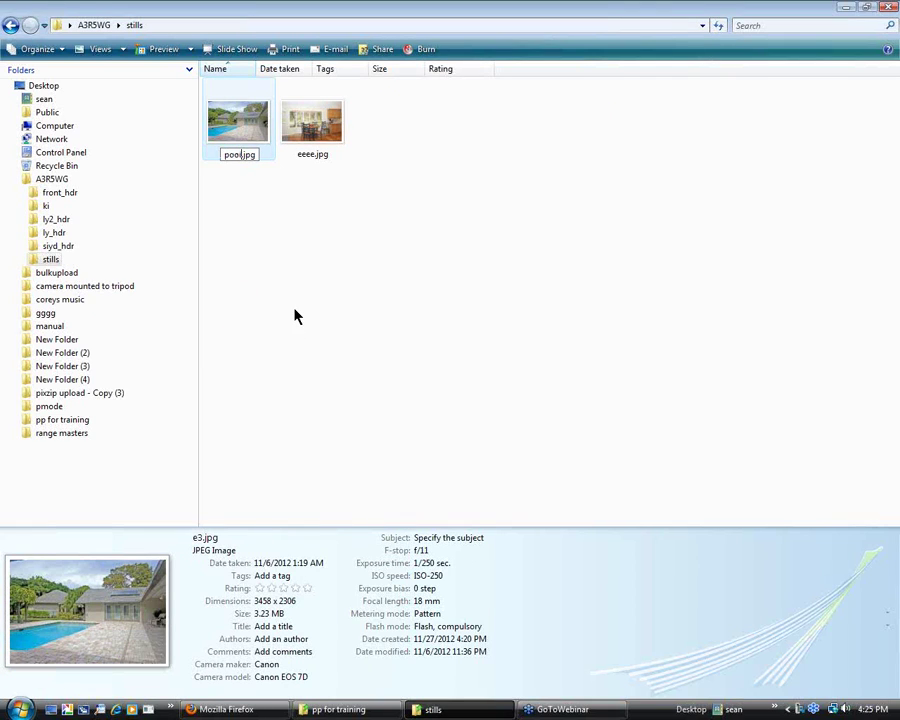
{"action": "key", "text": "Return"}
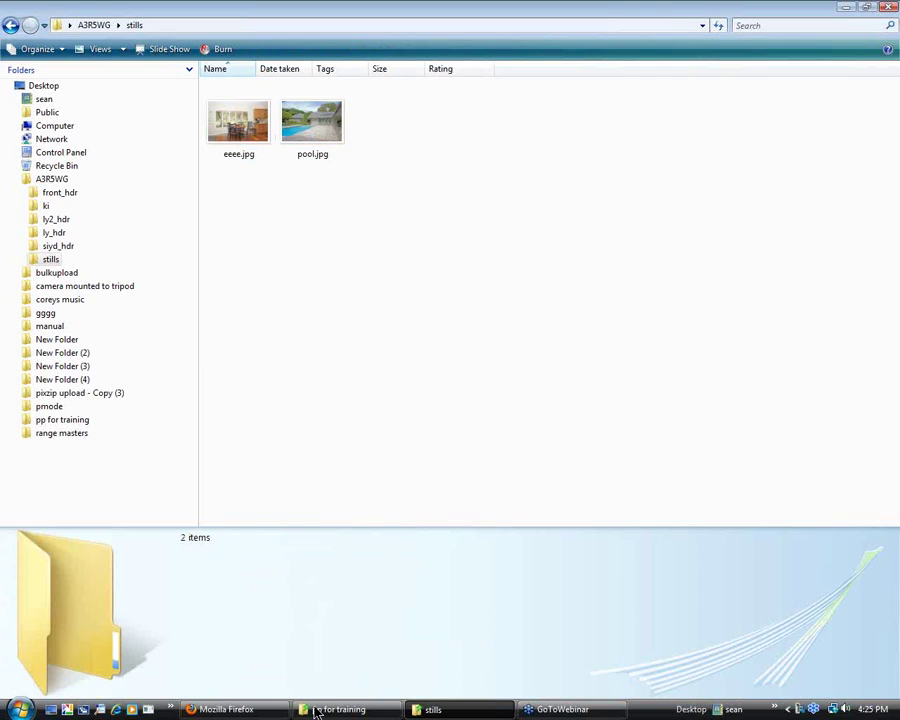
Check the scene code for Pool in the Scene Codes list in Firefox, and return to the stills folder.
{"action": "left_click", "coordinate": [245, 712]}
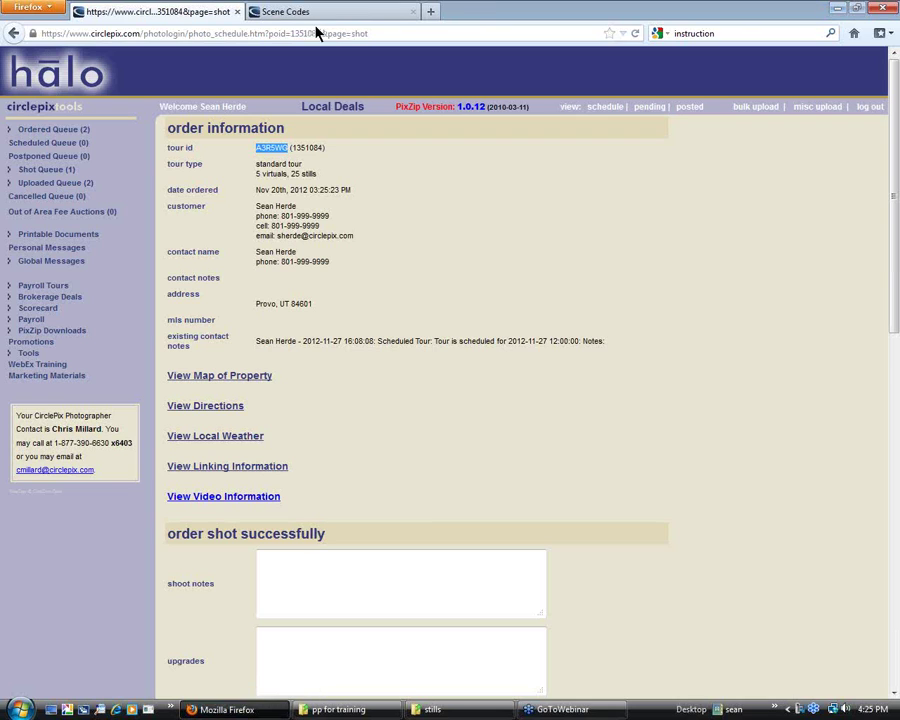
{"action": "left_click", "coordinate": [313, 14]}
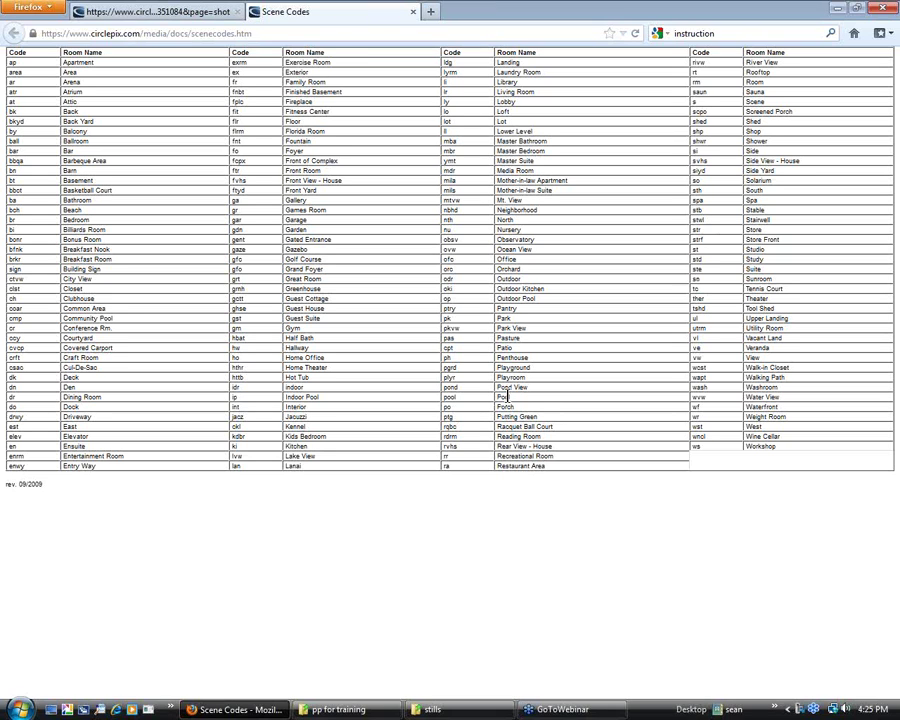
{"action": "key", "text": "alt+Tab"}
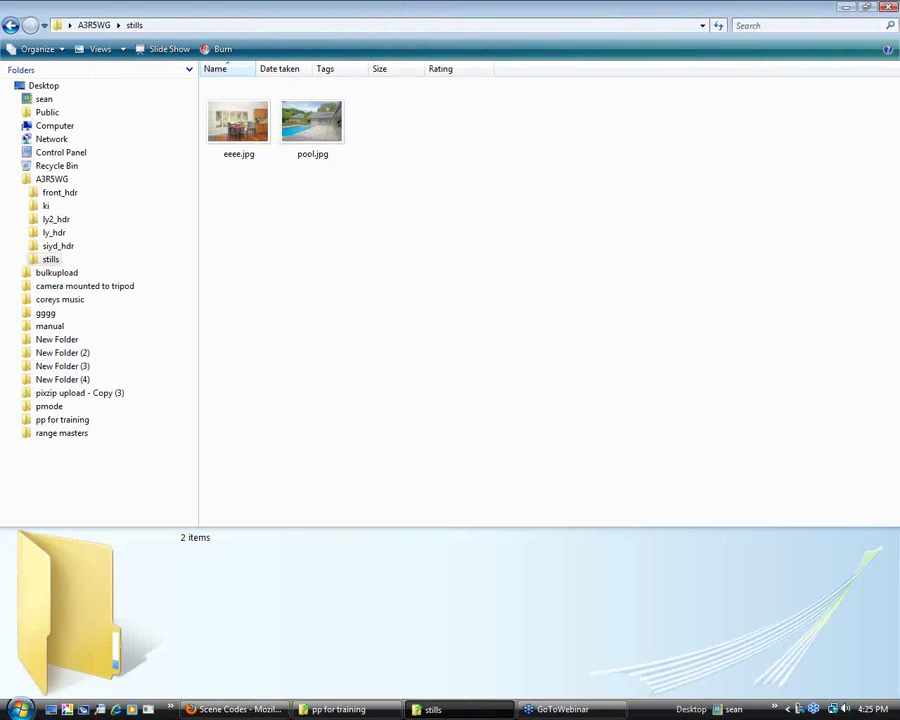
Close the stills folder window and switch to the desktop.
{"action": "left_click", "coordinate": [886, 7]}
{"action": "key", "text": "alt+Tab"}
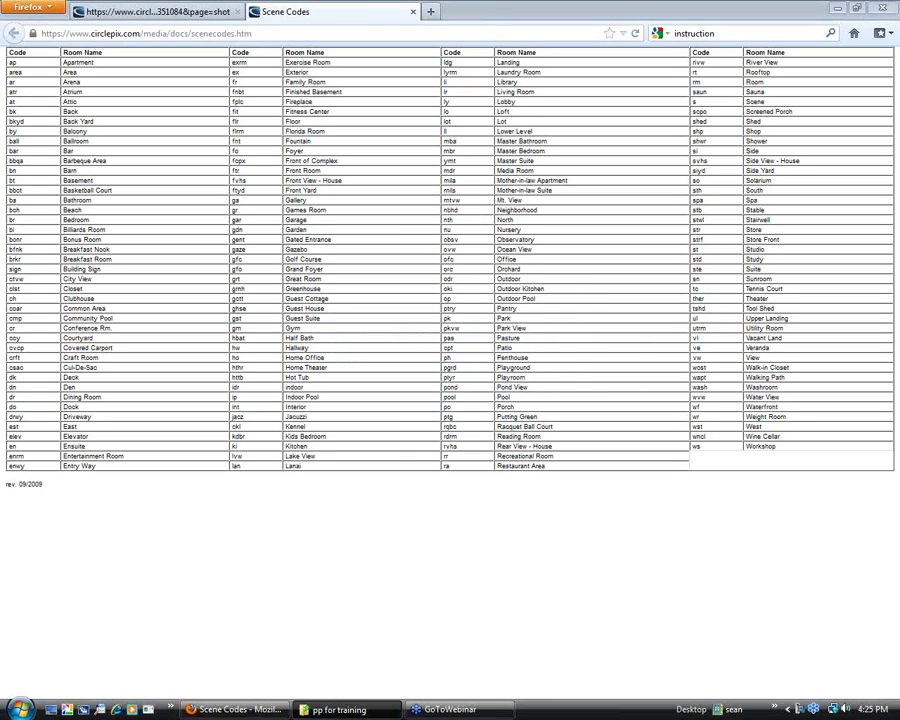
{"action": "key", "text": "alt+Tab"}
{"action": "key", "text": "Tab"}
{"action": "key", "text": "Tab"}
{"action": "key", "text": "Tab"}
{"action": "key", "text": "Tab"}
{"action": "key", "text": "Tab"}
{"action": "key", "text": "Tab"}
{"action": "key", "text": "Tab"}
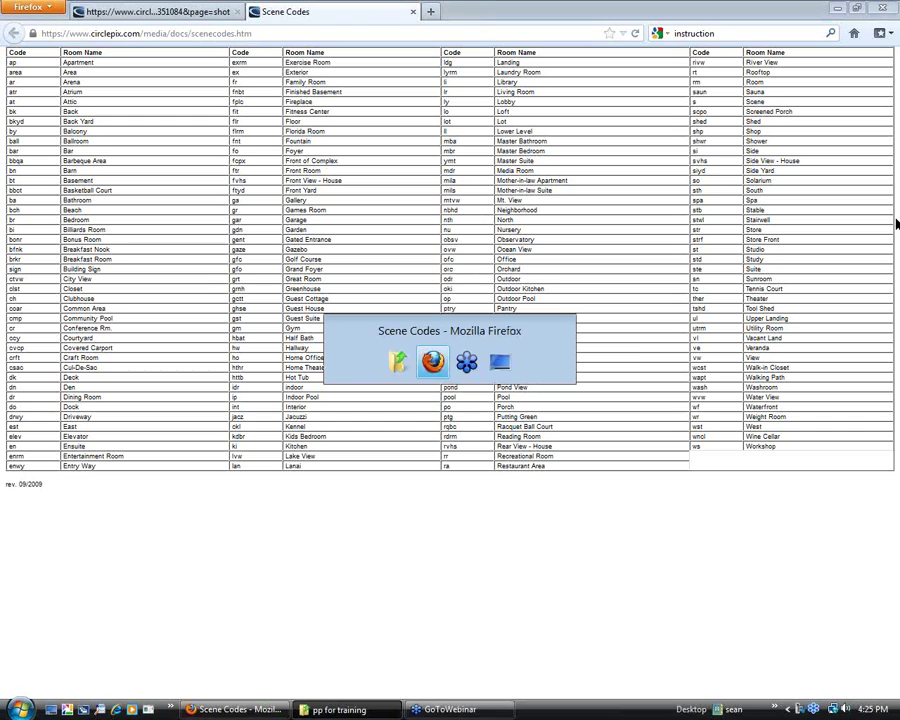
{"action": "key", "text": "alt+Tab"}
{"action": "key", "text": "Tab"}
{"action": "key", "text": "Tab"}
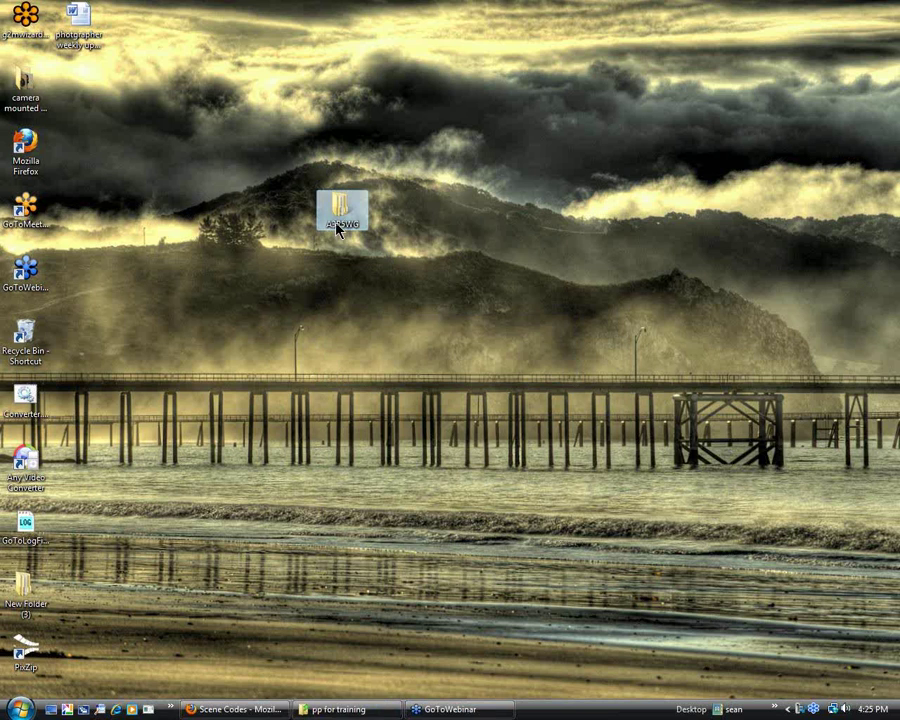
Open the tour folder from the desktop, review its subfolders including stills, and close the window.
{"action": "double_click", "coordinate": [336, 220]}
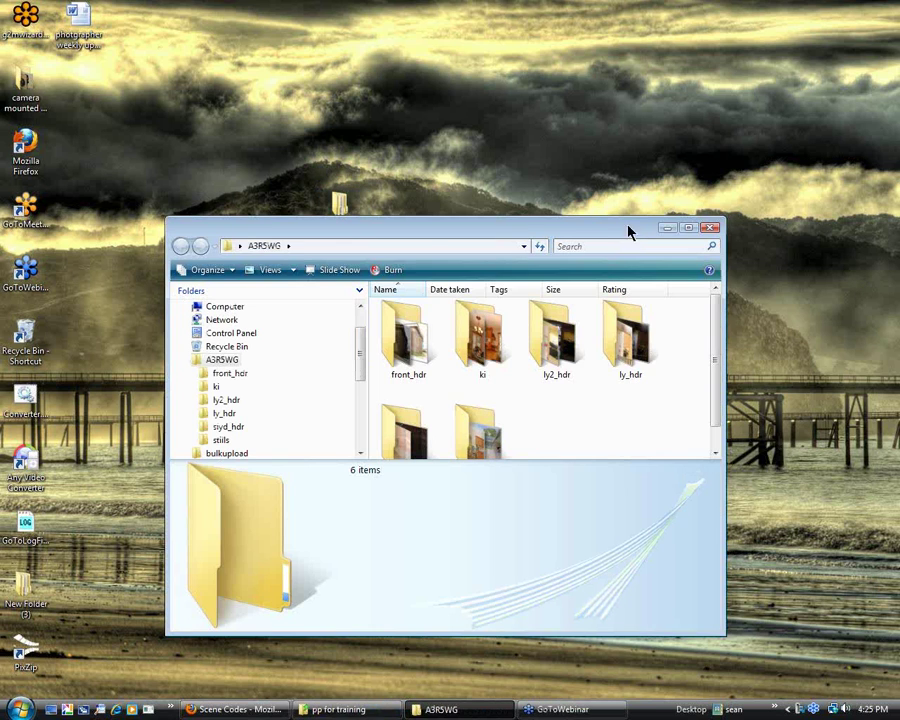
{"action": "left_click", "coordinate": [690, 229]}
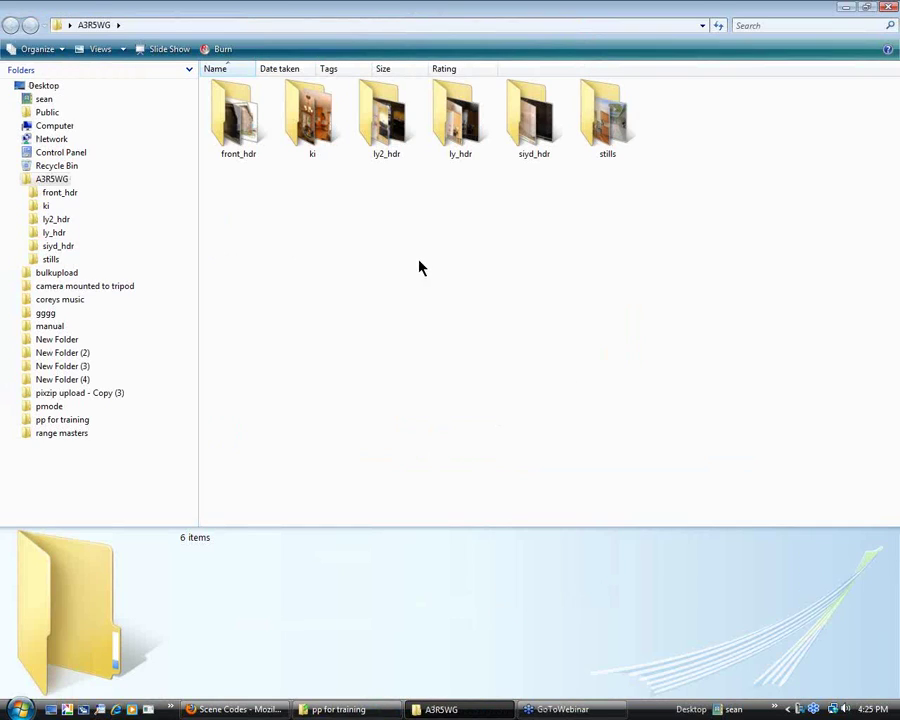
{"action": "double_click", "coordinate": [628, 140]}
{"action": "left_click", "coordinate": [11, 25]}
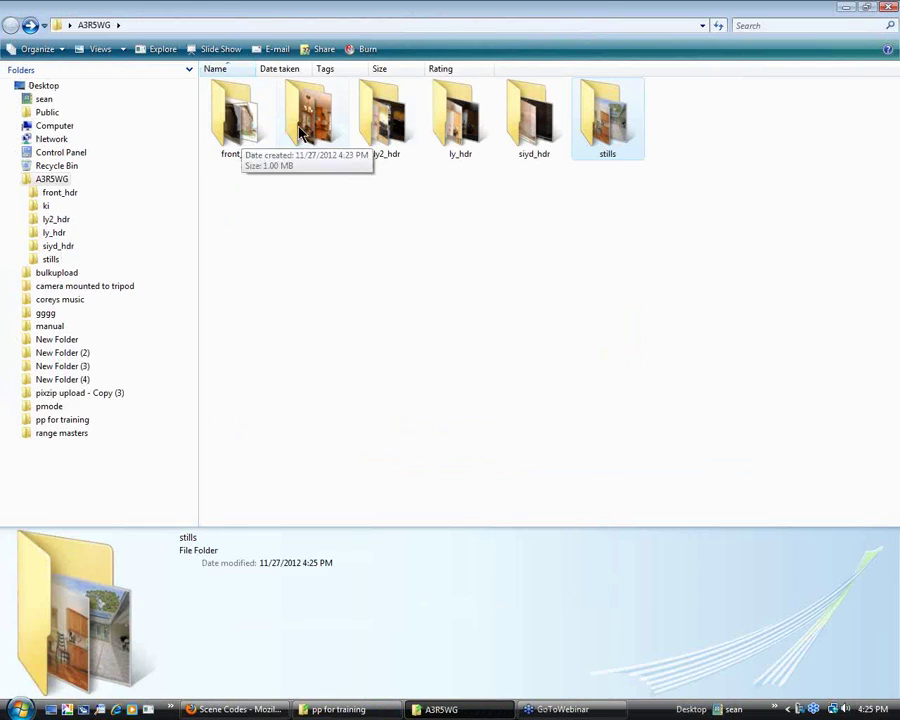
{"action": "left_click", "coordinate": [888, 7]}
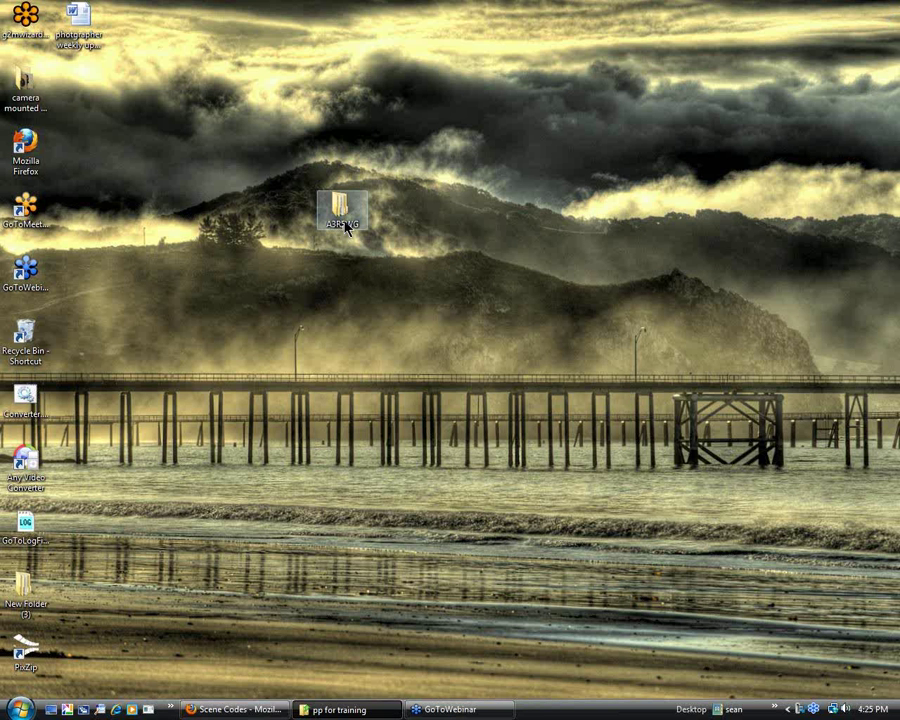
Create a desktop folder named 11-27-12 and move the tour folder into it.
{"action": "right_click", "coordinate": [412, 173]}
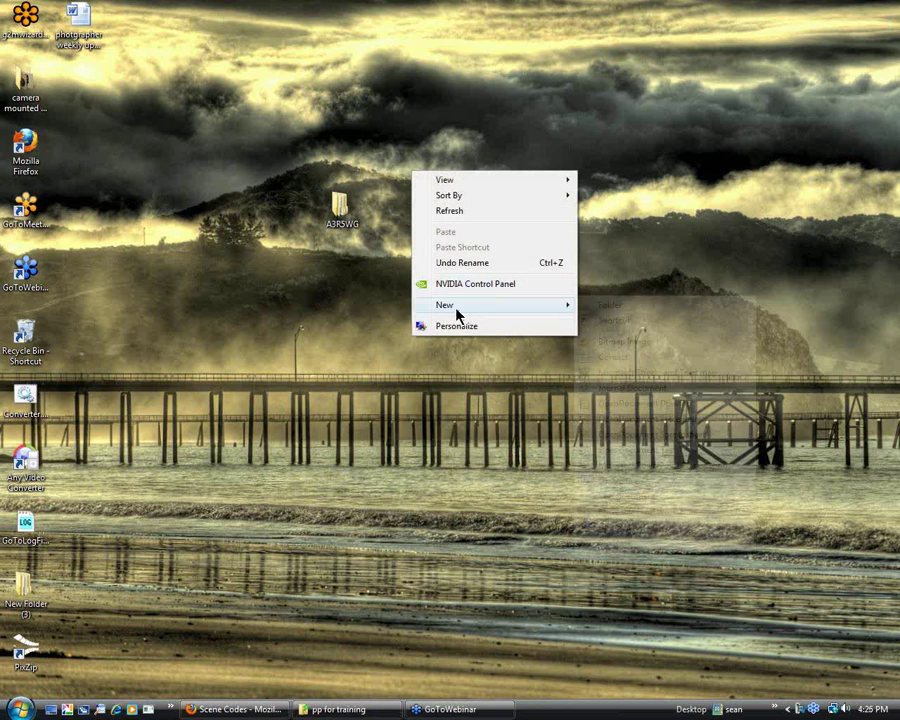
{"action": "mouse_move", "coordinate": [457, 315]}
{"action": "left_click", "coordinate": [620, 308]}
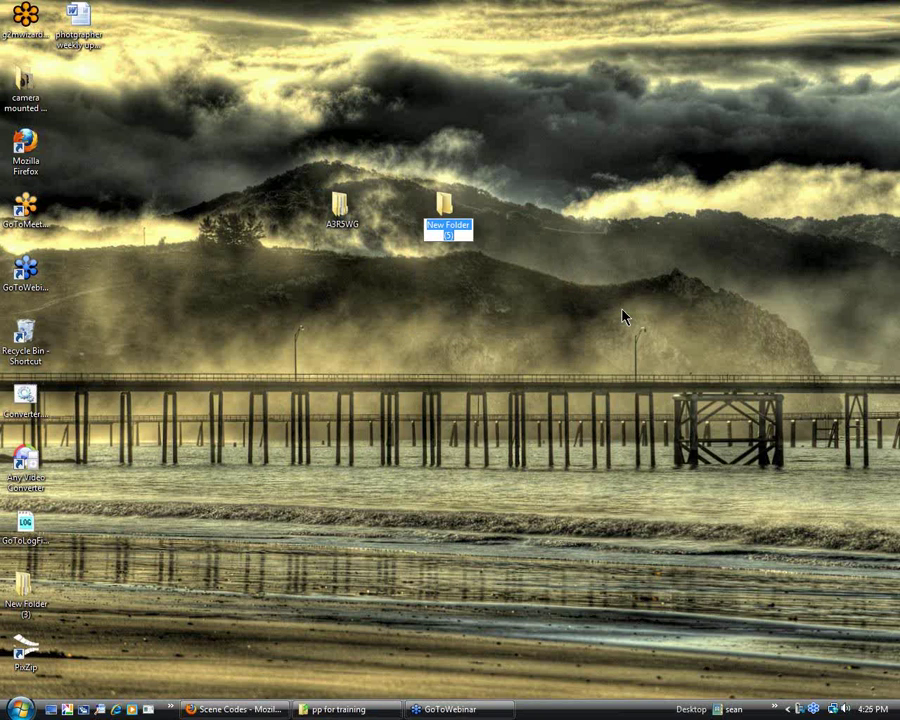
{"action": "type", "text": "11-27-12"}
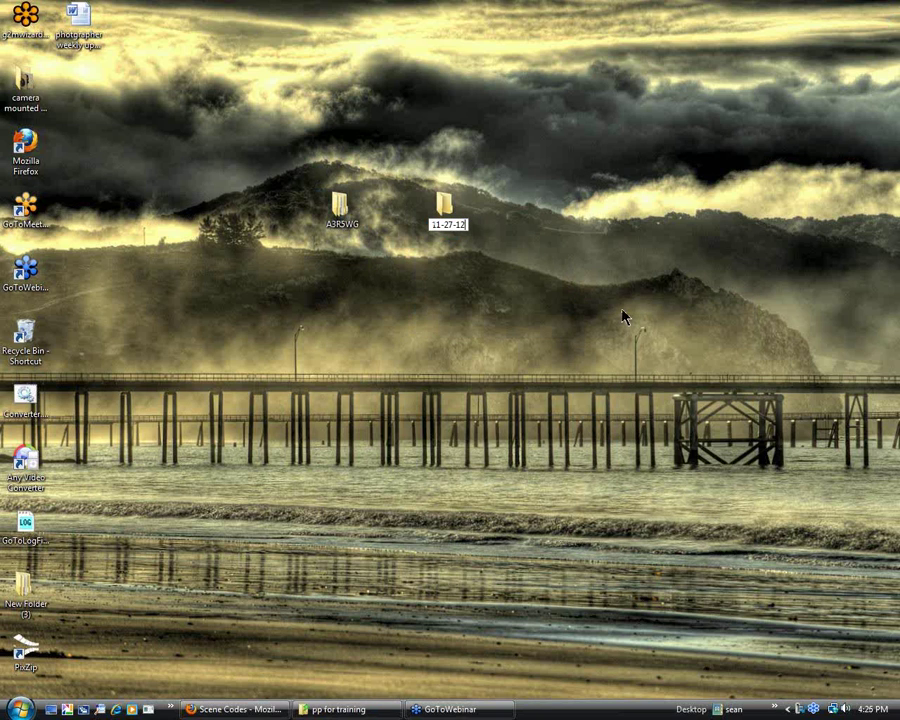
{"action": "key", "text": "Return"}
{"action": "left_click_drag", "start_coordinate": [341, 210], "coordinate": [447, 222]}
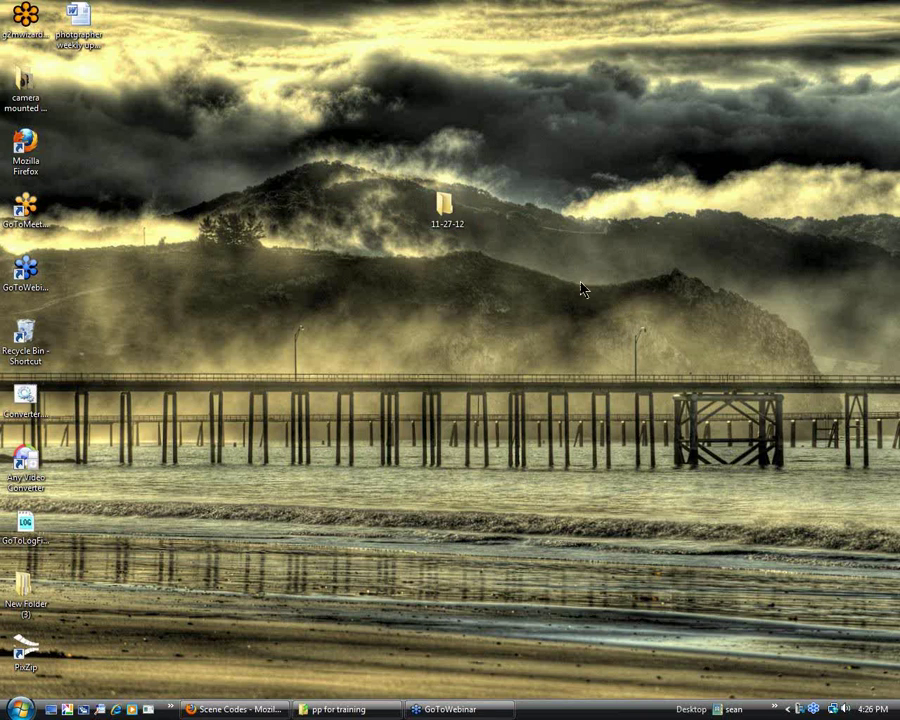
Open the 11-27-12 folder, review the tour folder's scene subfolders and stills, and close the window.
{"action": "mouse_move", "coordinate": [455, 219]}
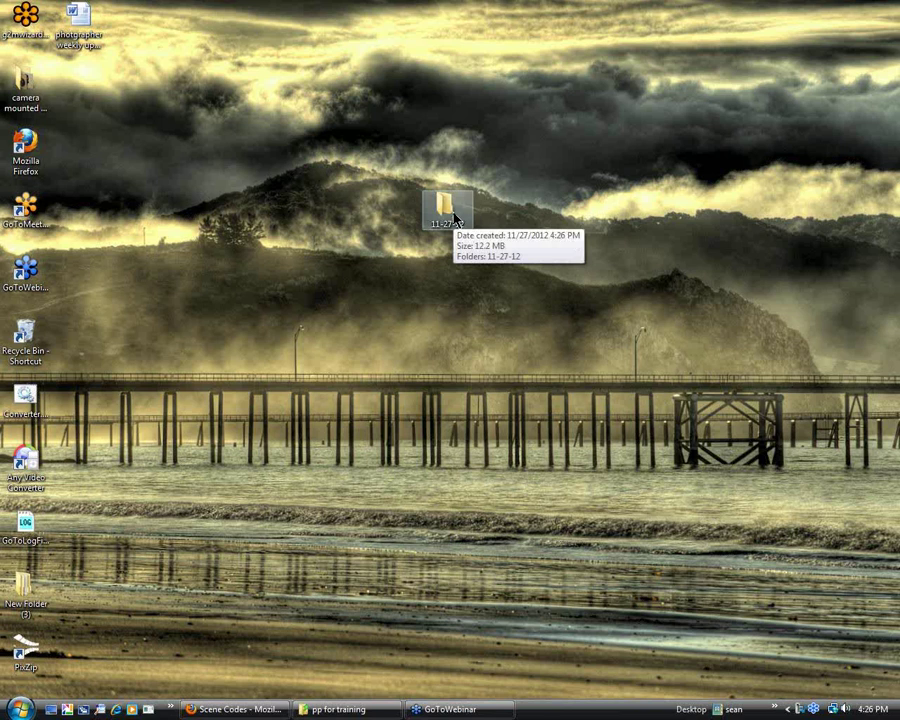
{"action": "left_click", "coordinate": [450, 209]}
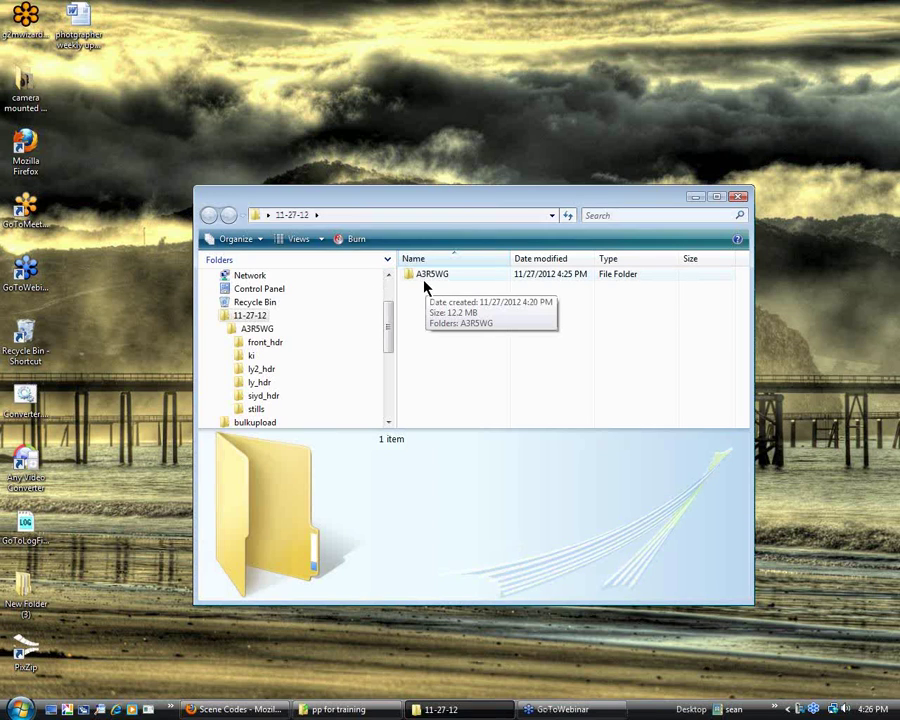
{"action": "double_click", "coordinate": [428, 283]}
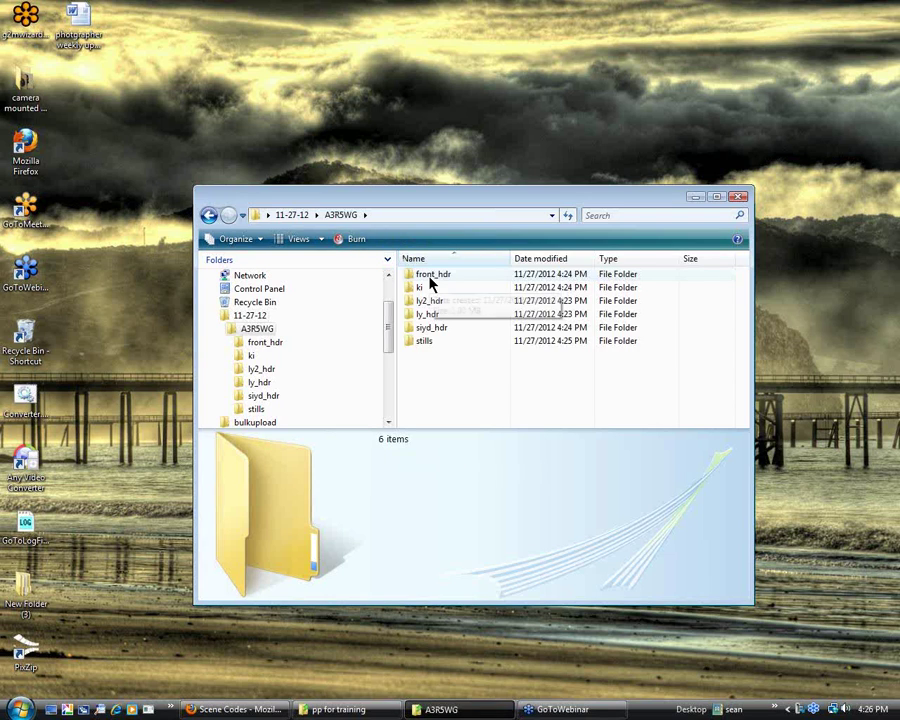
{"action": "mouse_move", "coordinate": [428, 345]}
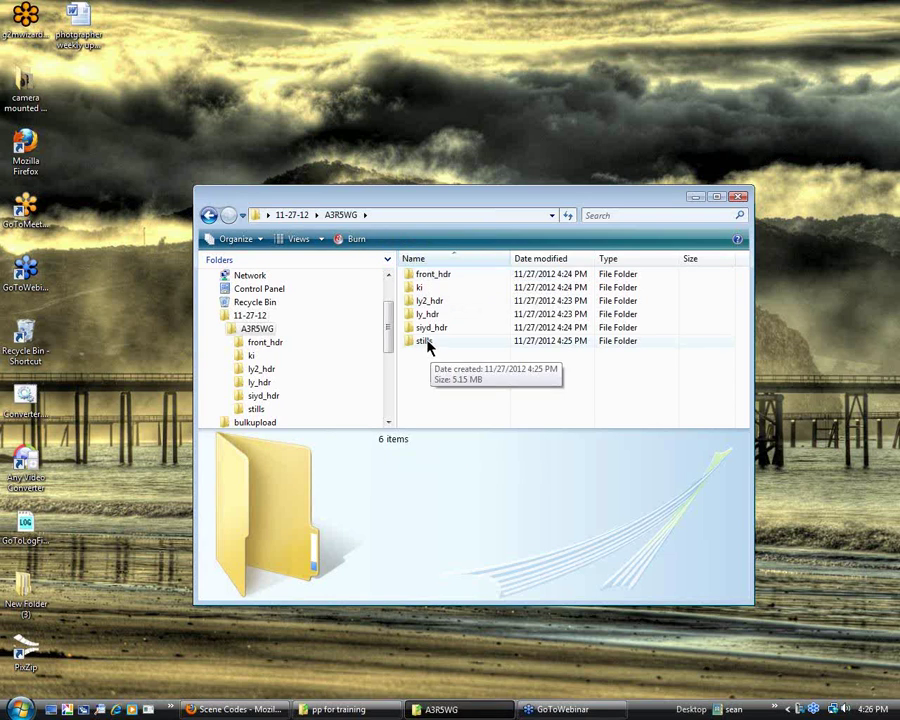
{"action": "left_click", "coordinate": [738, 196]}
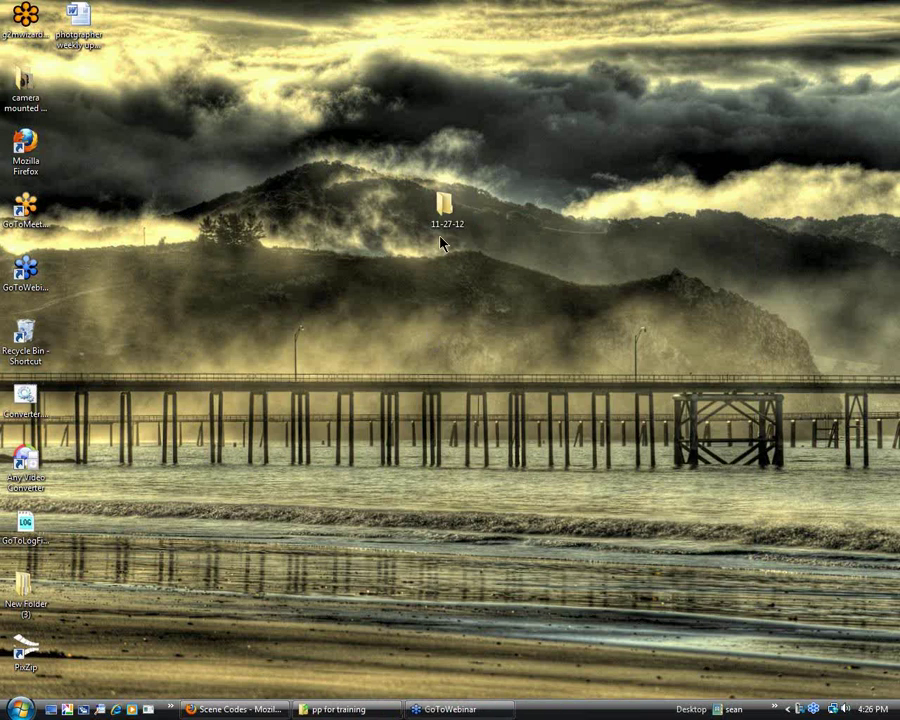
Compress the 11-27-12 folder into a zip file, place the zip beside the folder on the desktop, and dismiss the chat notification.
{"action": "mouse_move", "coordinate": [451, 216]}
{"action": "right_click", "coordinate": [447, 211]}
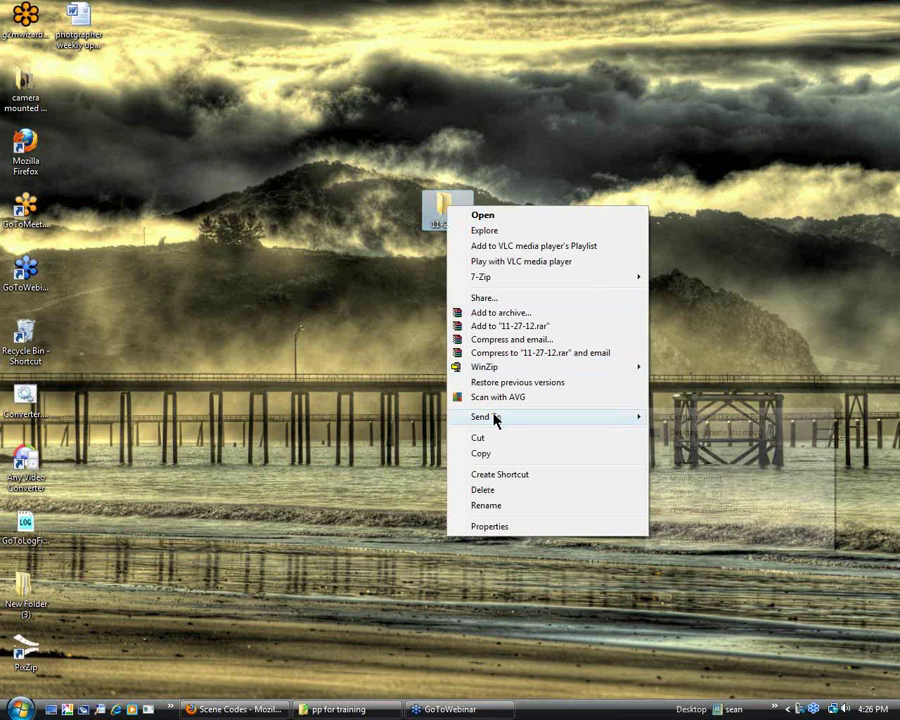
{"action": "mouse_move", "coordinate": [496, 420]}
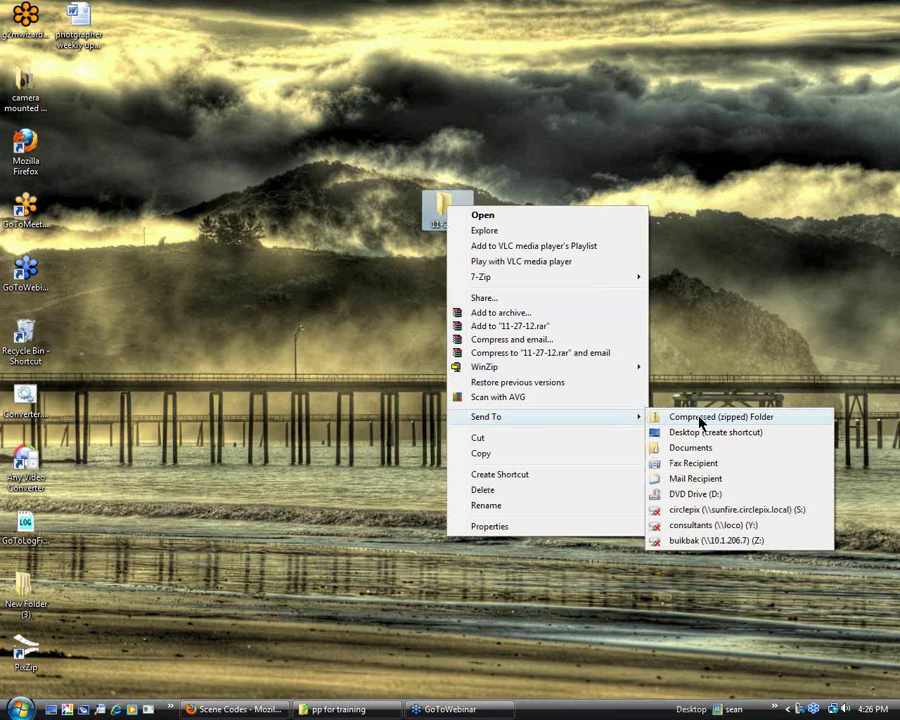
{"action": "left_click", "coordinate": [700, 419]}
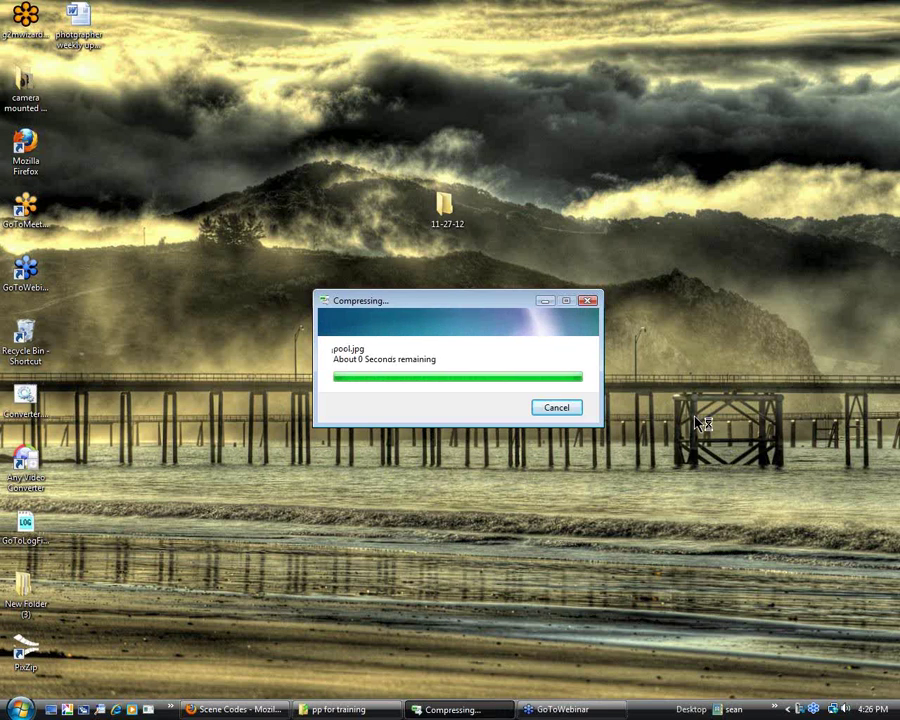
{"action": "key", "text": "Return"}
{"action": "left_click_drag", "start_coordinate": [78, 83], "coordinate": [397, 215]}
{"action": "left_click", "coordinate": [384, 290]}
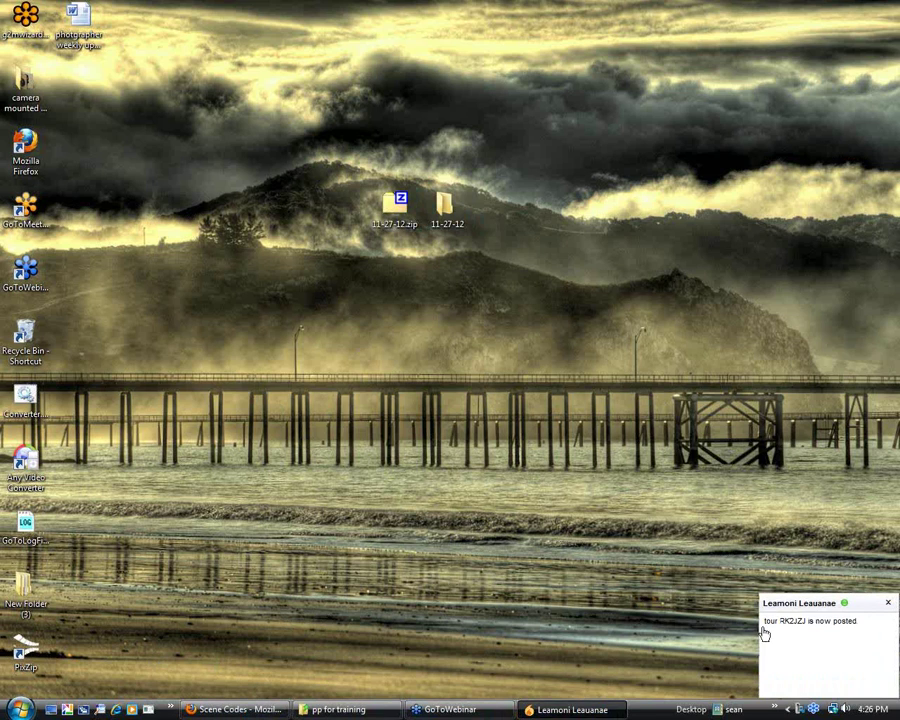
{"action": "left_click", "coordinate": [887, 603]}
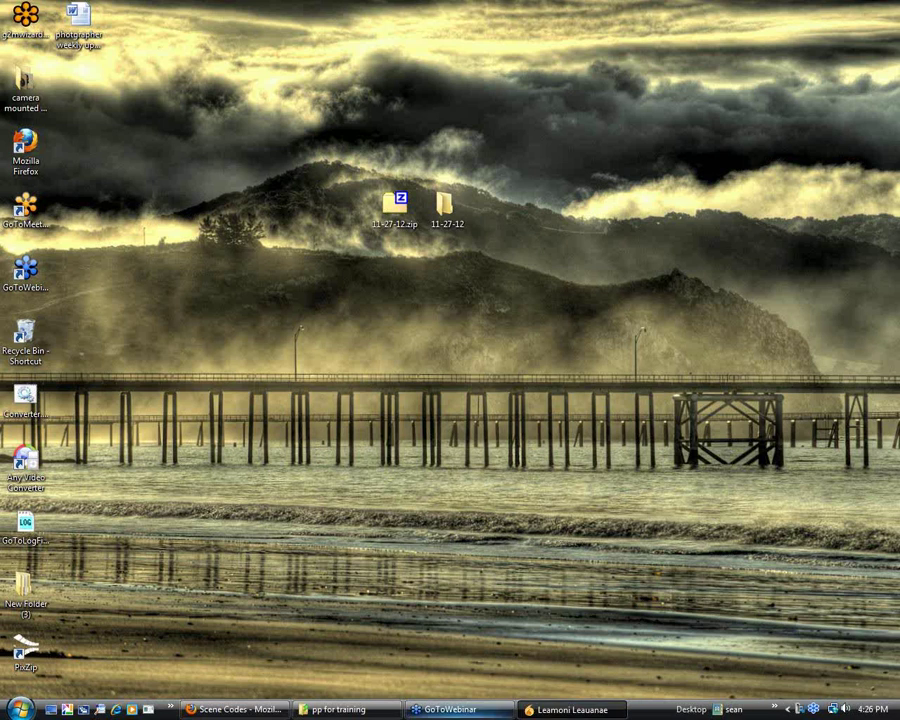
Switch to the CirclePix order page in Firefox, open the Bulk Upload page, and dismiss the chat notification.
{"action": "left_click", "coordinate": [252, 711]}
{"action": "left_click", "coordinate": [167, 13]}
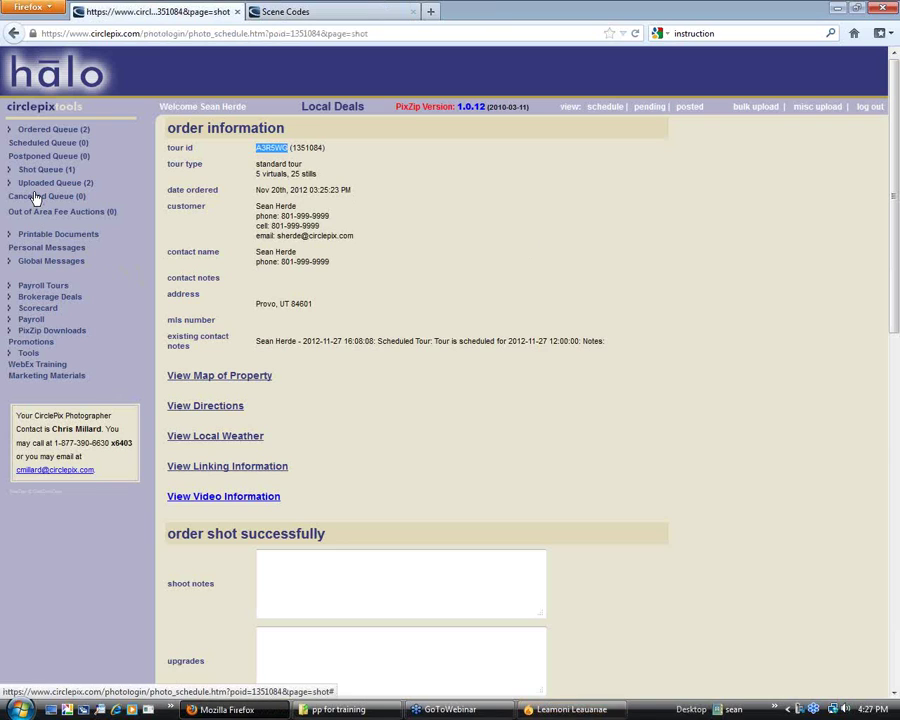
{"action": "left_click", "coordinate": [756, 110]}
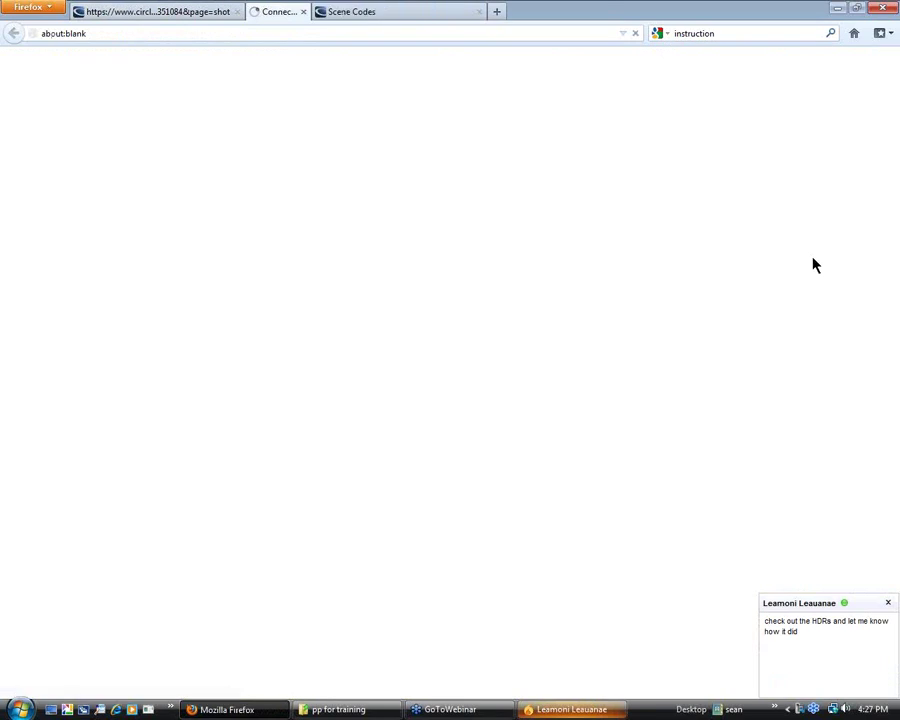
{"action": "left_click", "coordinate": [888, 604]}
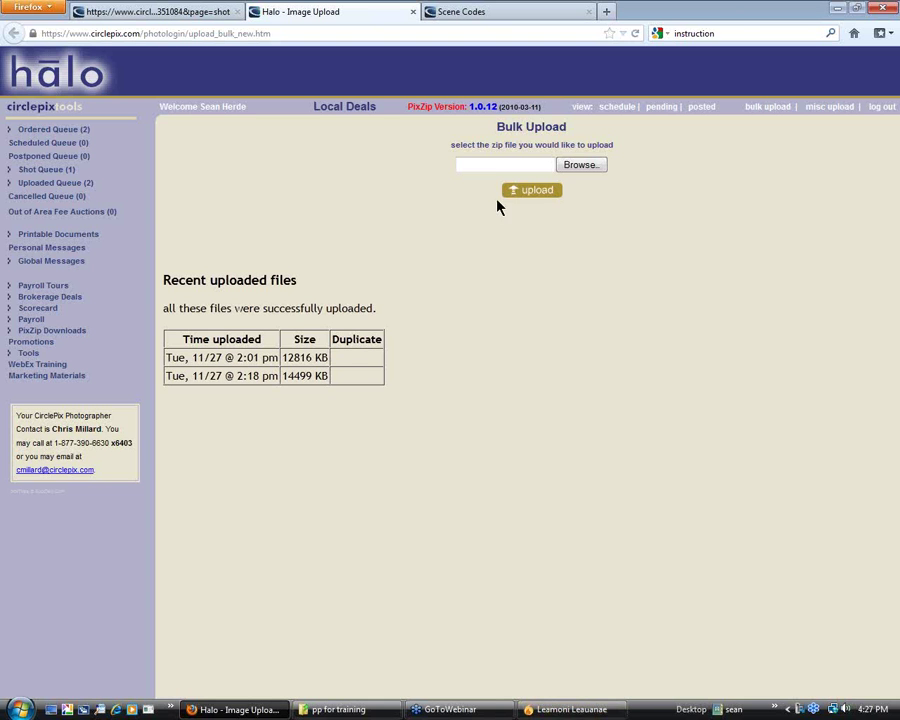
Select 11-27-12.zip from the desktop for bulk upload, start the upload, and accept the security warning.
{"action": "left_click", "coordinate": [578, 169]}
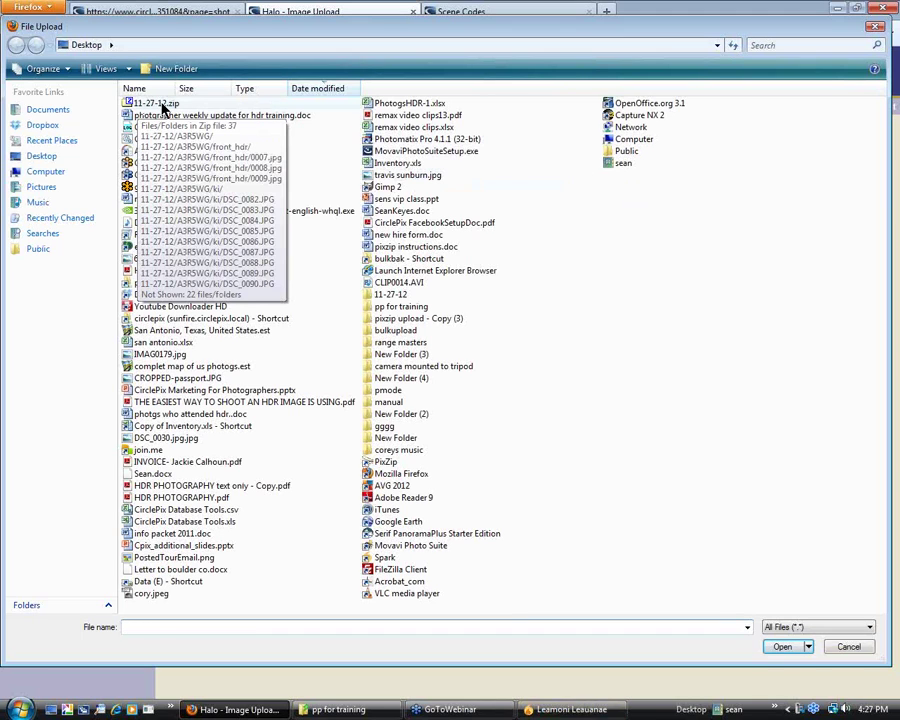
{"action": "double_click", "coordinate": [163, 104]}
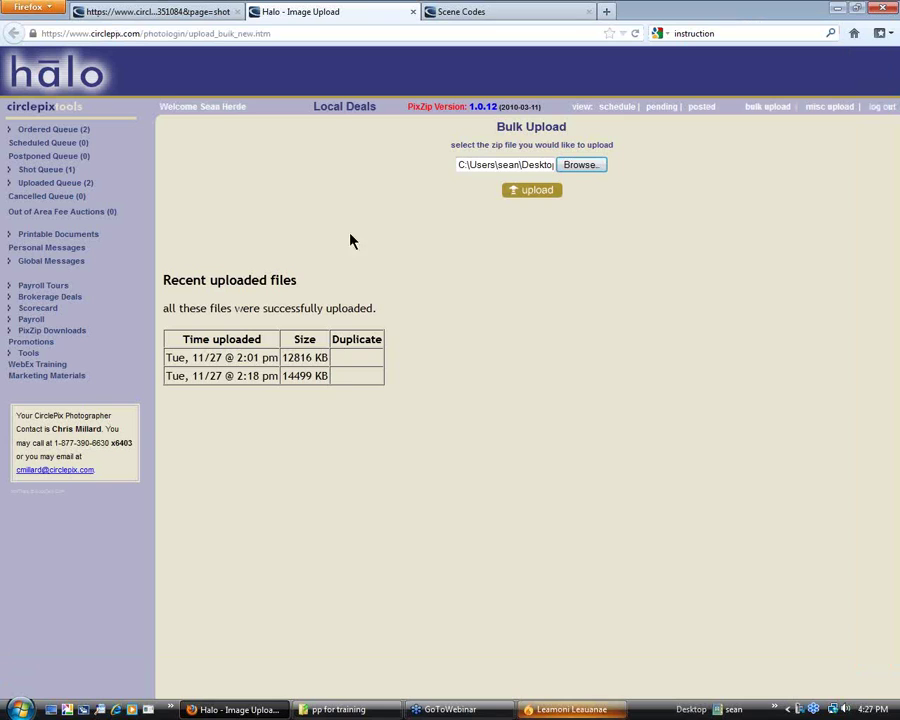
{"action": "left_click", "coordinate": [532, 192]}
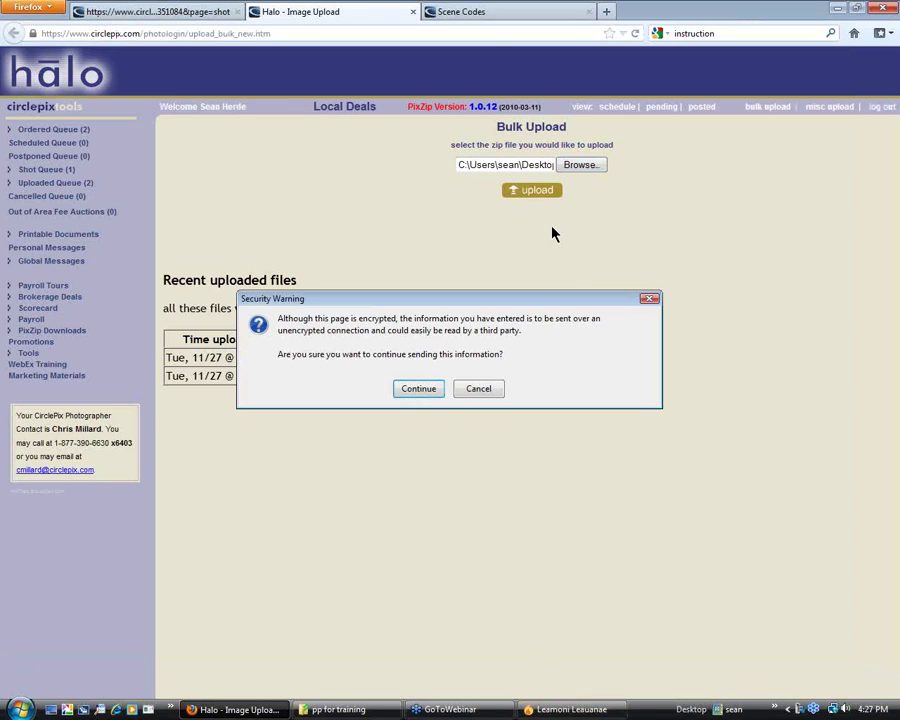
{"action": "left_click", "coordinate": [414, 393]}
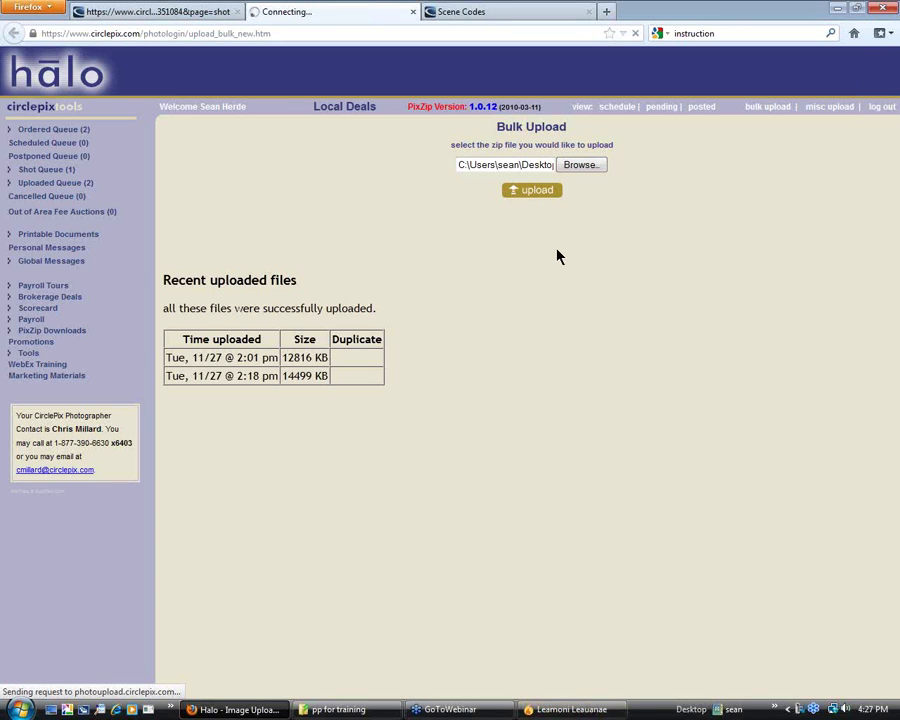